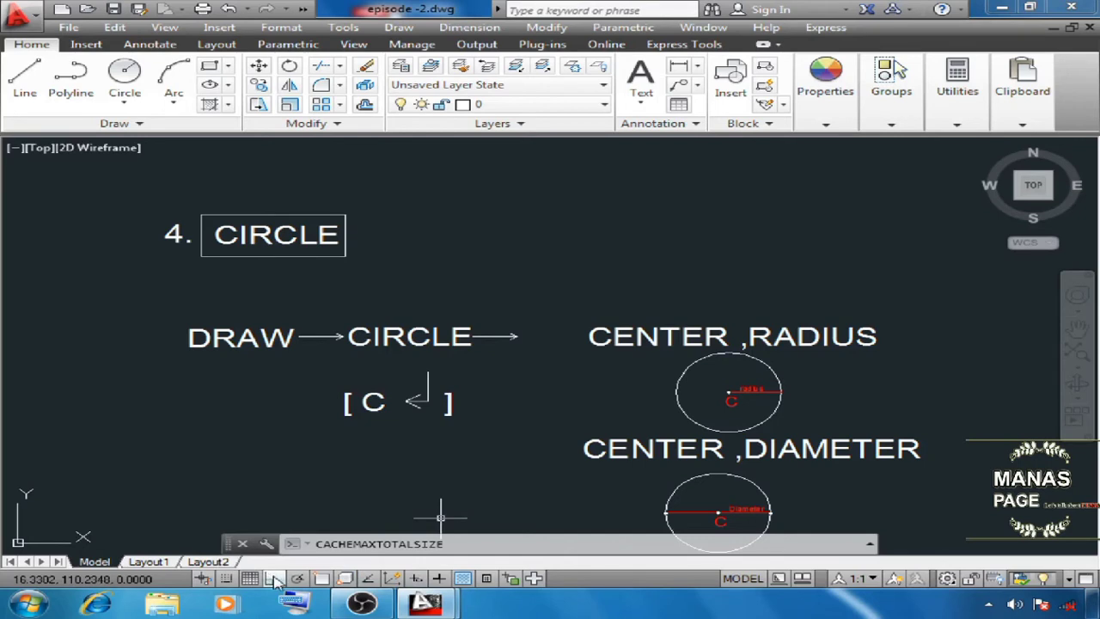
Turn on Ortho mode and draw a Center, Radius circle of radius 2 centred on the dot of the "value of radius" line.
{"action": "left_click", "coordinate": [273, 579]}
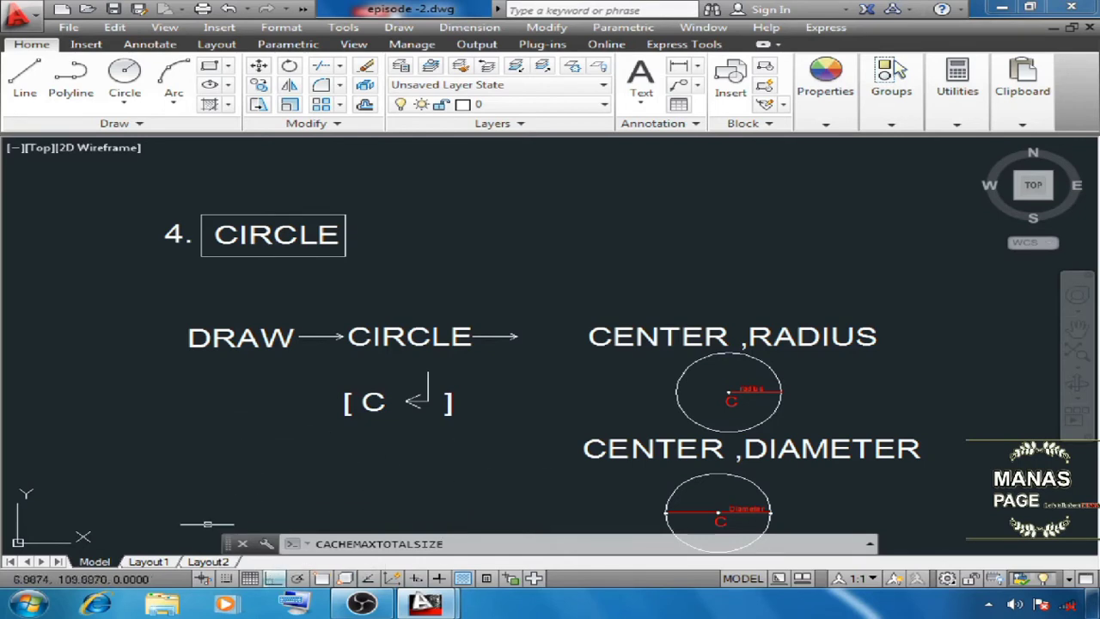
{"action": "middle_click_drag", "start_coordinate": [799, 389], "coordinate": [545, 314]}
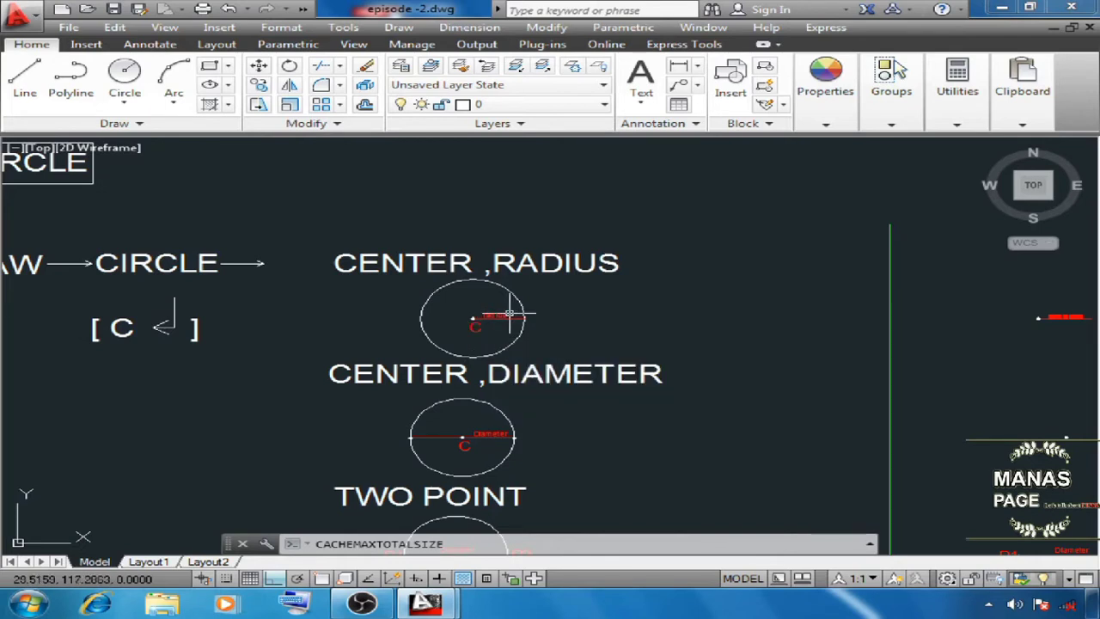
{"action": "scroll", "coordinate": [509, 315], "scroll_direction": "up", "scroll_amount": 3}
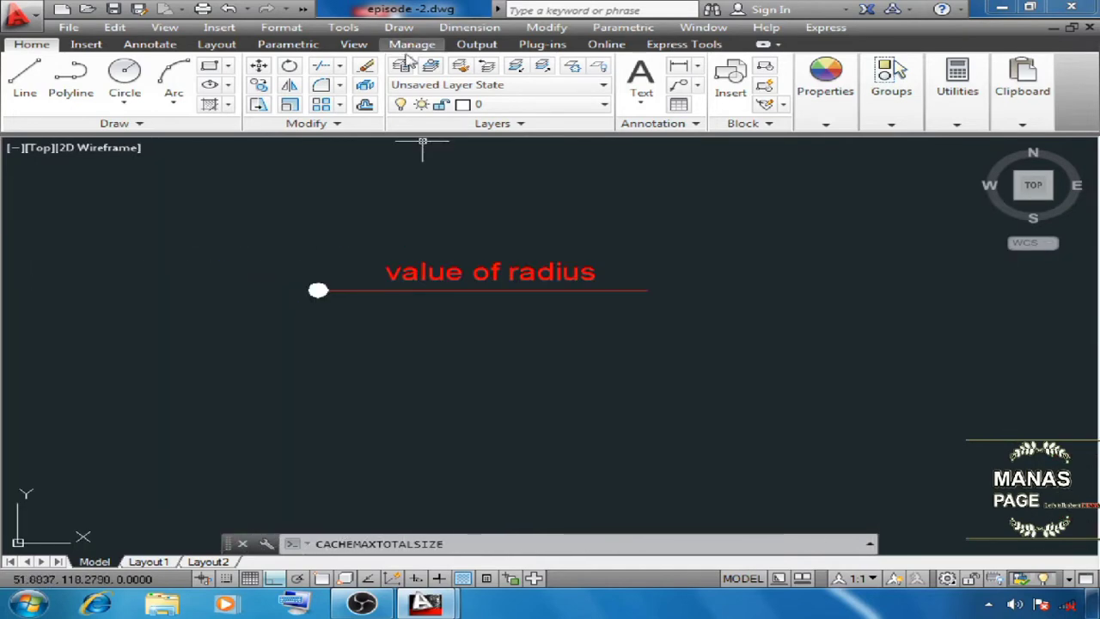
{"action": "left_click", "coordinate": [398, 27]}
{"action": "mouse_move", "coordinate": [513, 264]}
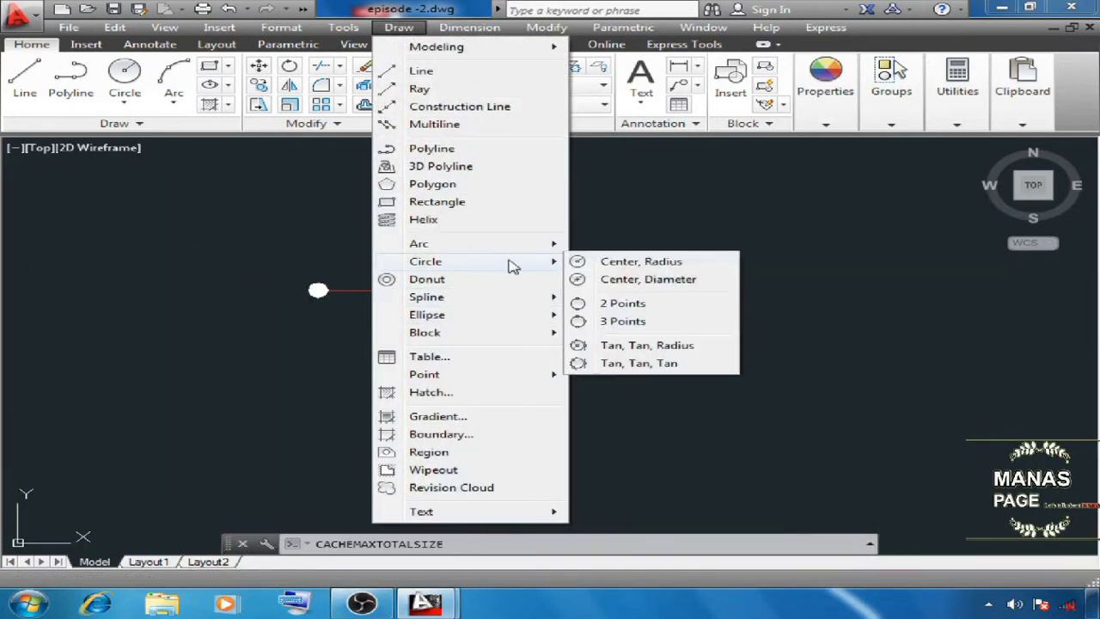
{"action": "left_click", "coordinate": [628, 263]}
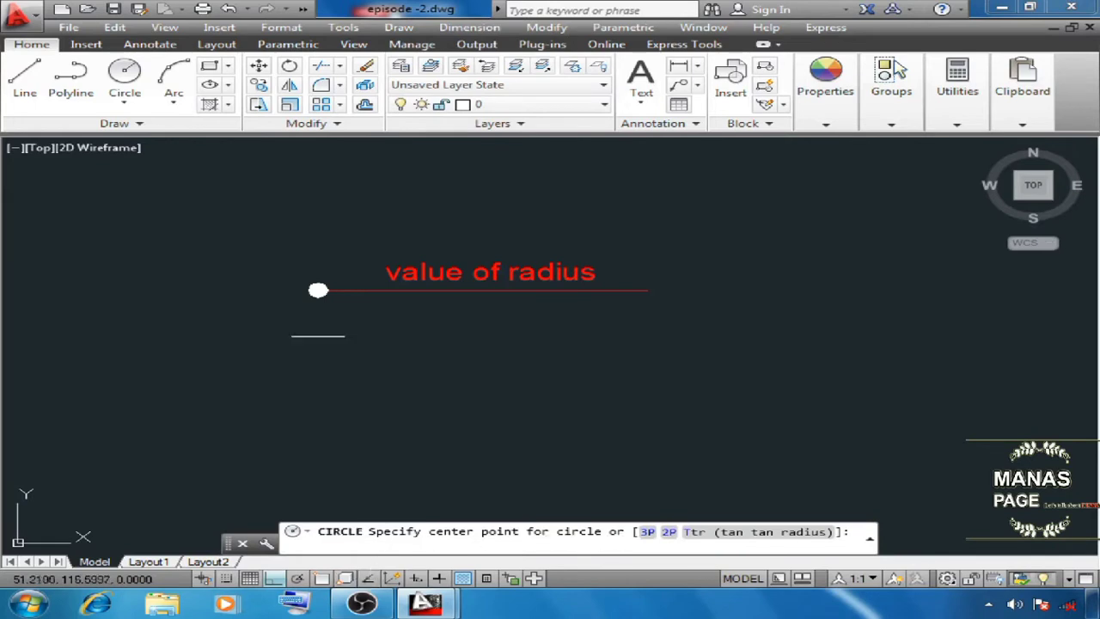
{"action": "left_click", "coordinate": [317, 291]}
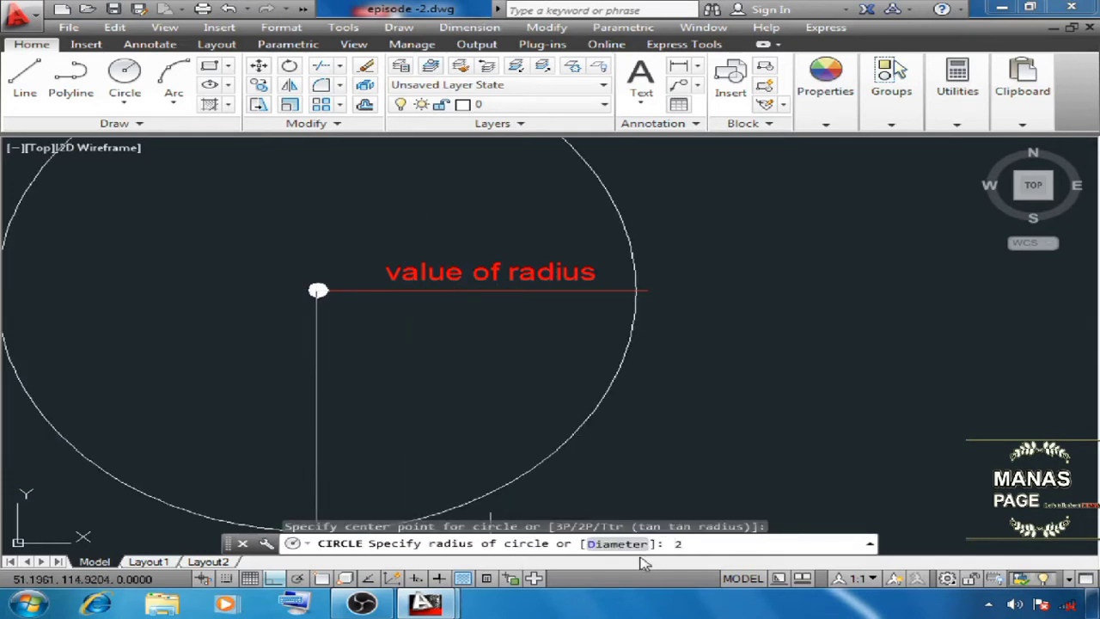
{"action": "key", "text": "Return"}
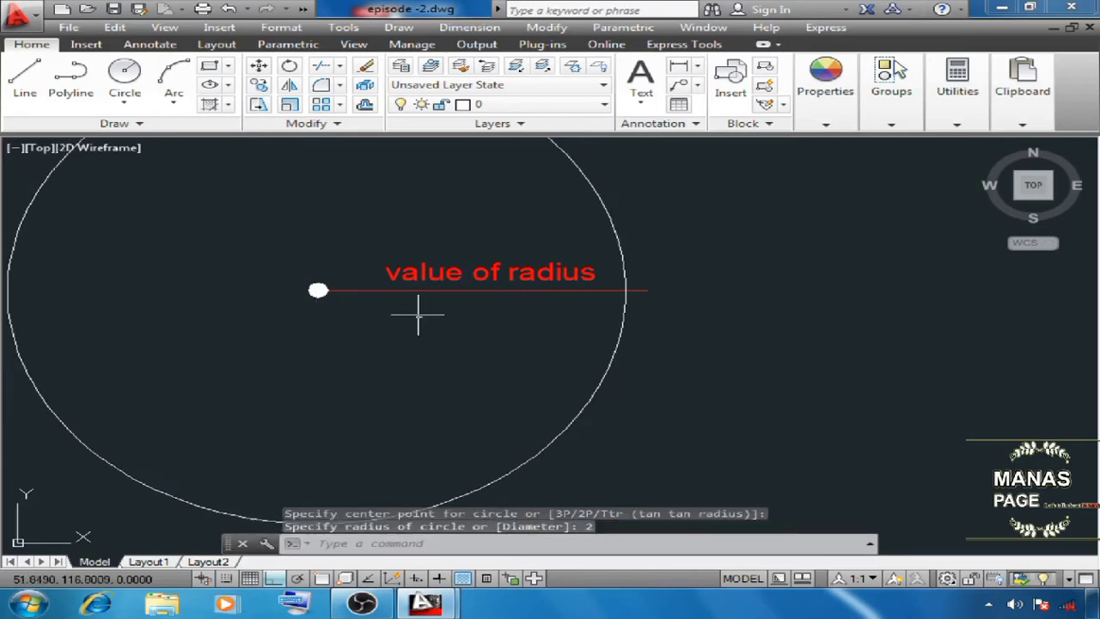
Draw a Center, Diameter circle with a diameter of 4 centred on the single dot in the practice column.
{"action": "scroll", "coordinate": [632, 240], "scroll_direction": "down", "scroll_amount": 5}
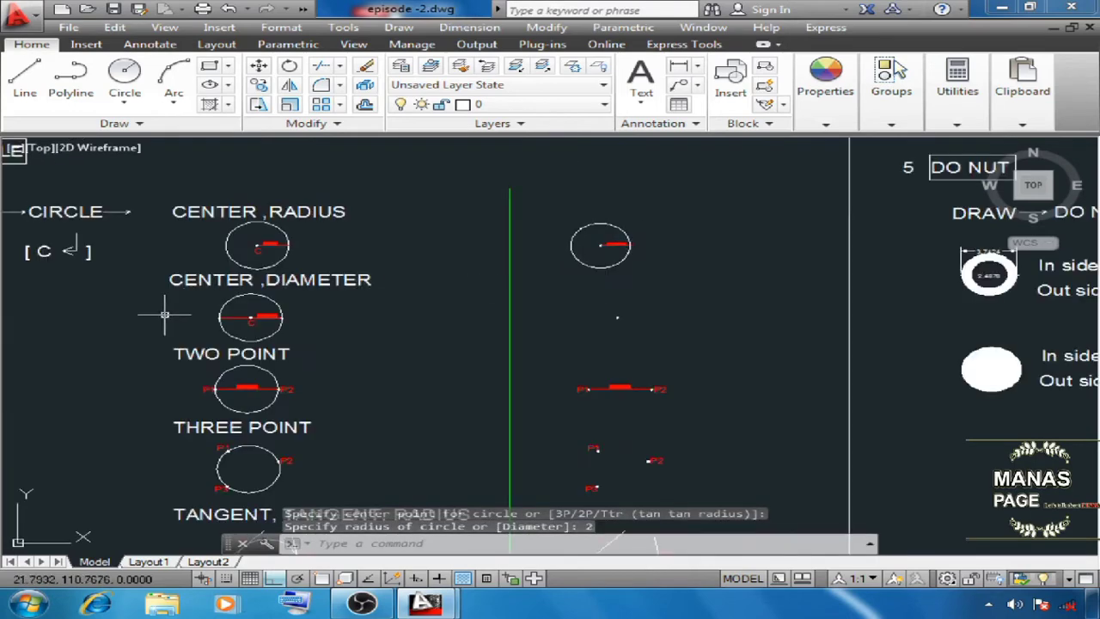
{"action": "scroll", "coordinate": [164, 315], "scroll_direction": "up", "scroll_amount": 3}
{"action": "scroll", "coordinate": [369, 312], "scroll_direction": "up", "scroll_amount": 1}
{"action": "scroll", "coordinate": [405, 392], "scroll_direction": "down", "scroll_amount": 1}
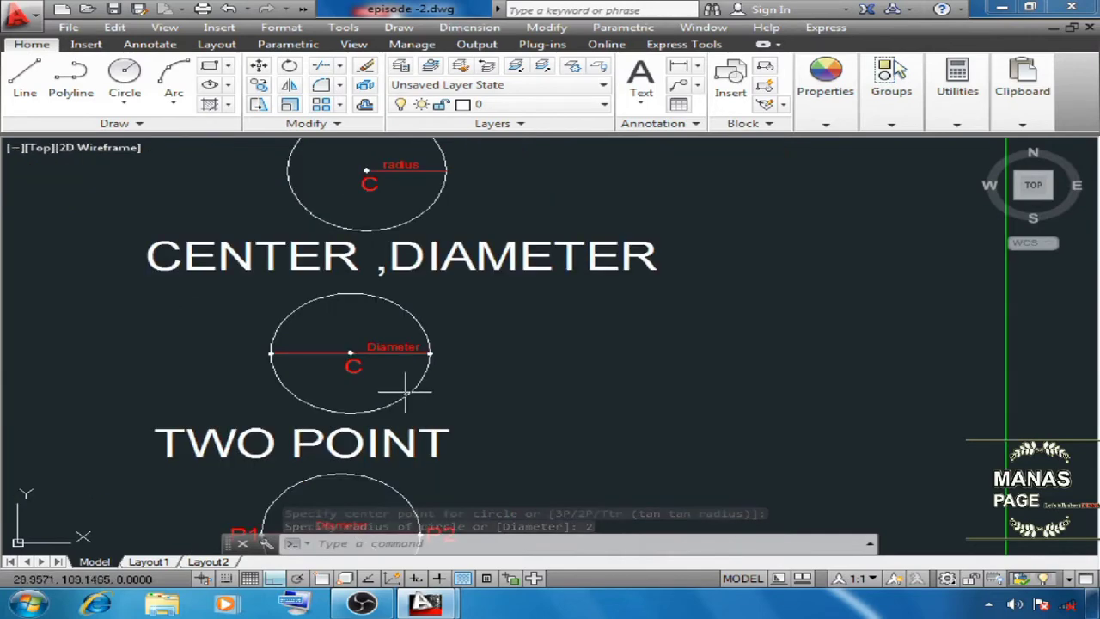
{"action": "scroll", "coordinate": [335, 356], "scroll_direction": "up", "scroll_amount": 3}
{"action": "scroll", "coordinate": [378, 369], "scroll_direction": "down", "scroll_amount": 2}
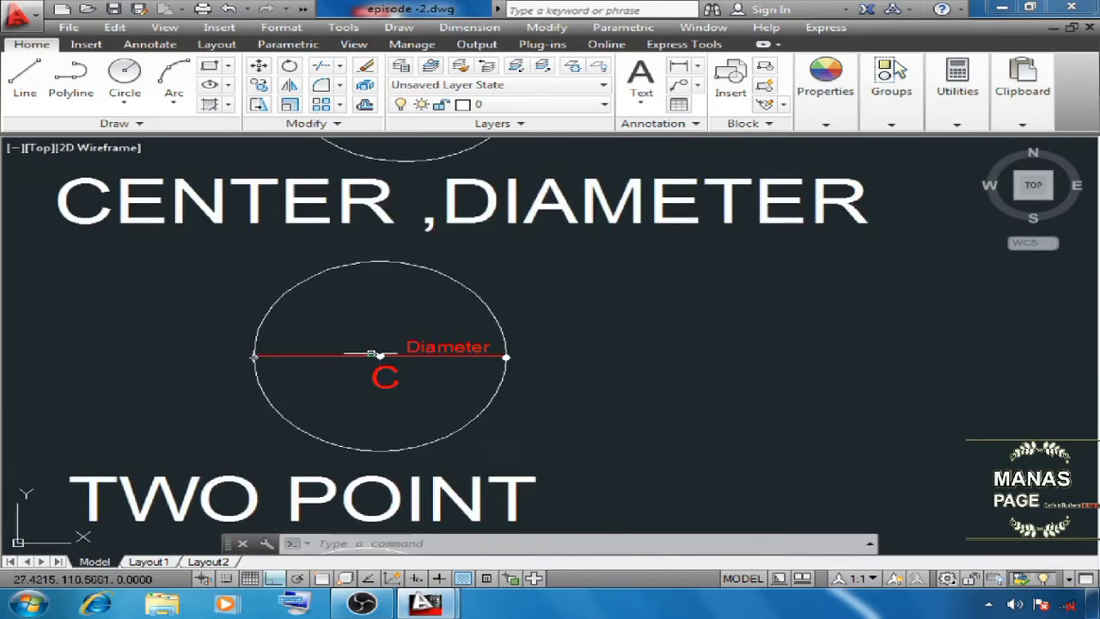
{"action": "scroll", "coordinate": [225, 330], "scroll_direction": "down", "scroll_amount": 6}
{"action": "scroll", "coordinate": [670, 345], "scroll_direction": "up", "scroll_amount": 4}
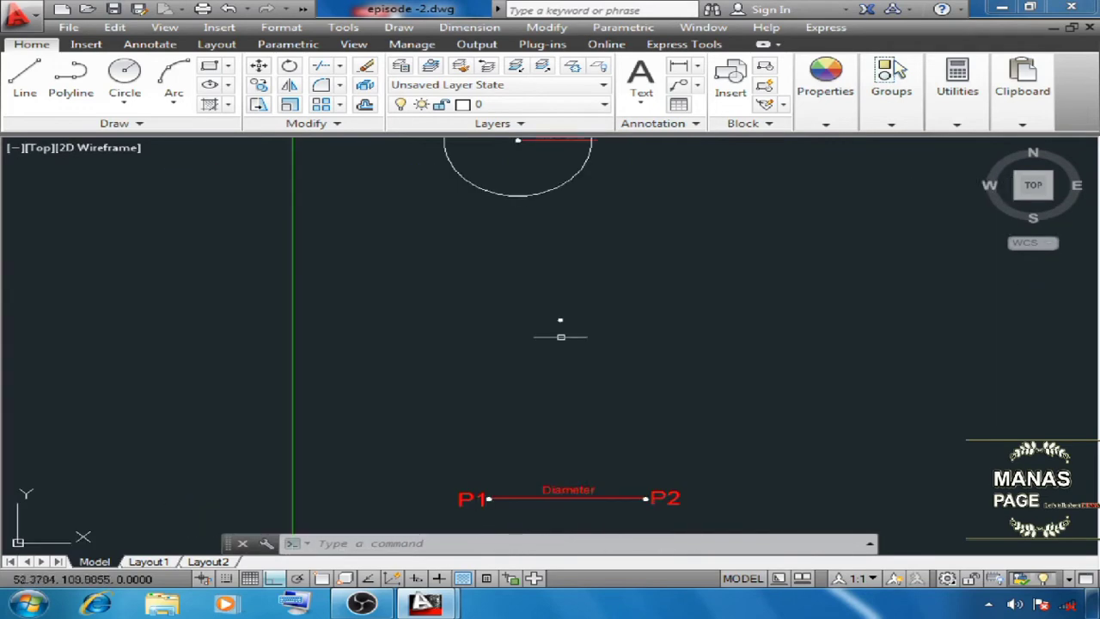
{"action": "left_click", "coordinate": [401, 28]}
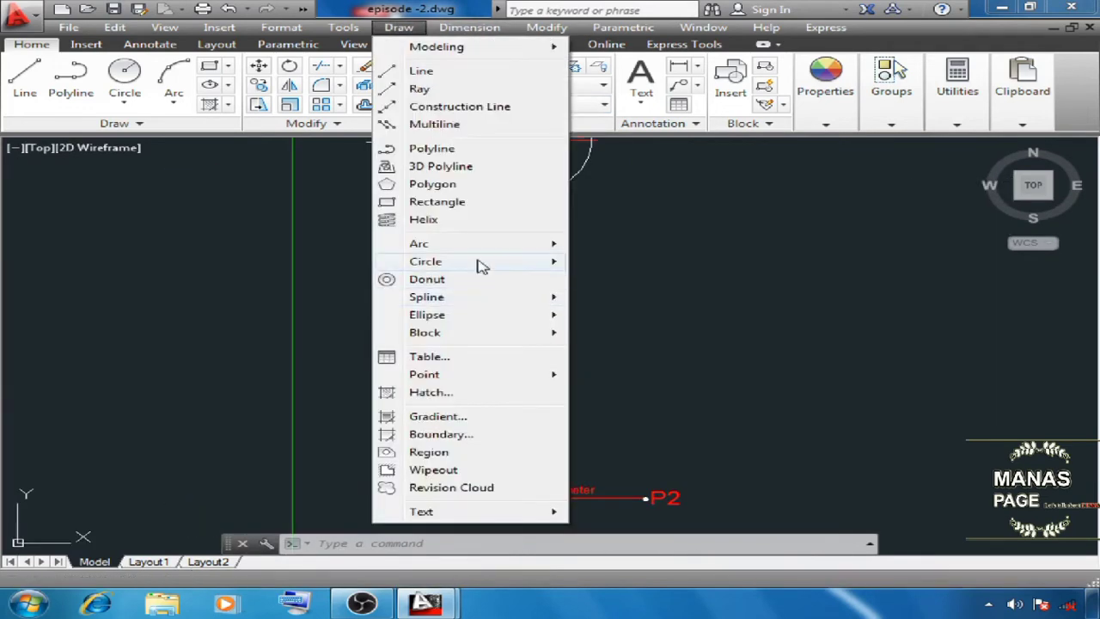
{"action": "mouse_move", "coordinate": [526, 266]}
{"action": "left_click", "coordinate": [679, 279]}
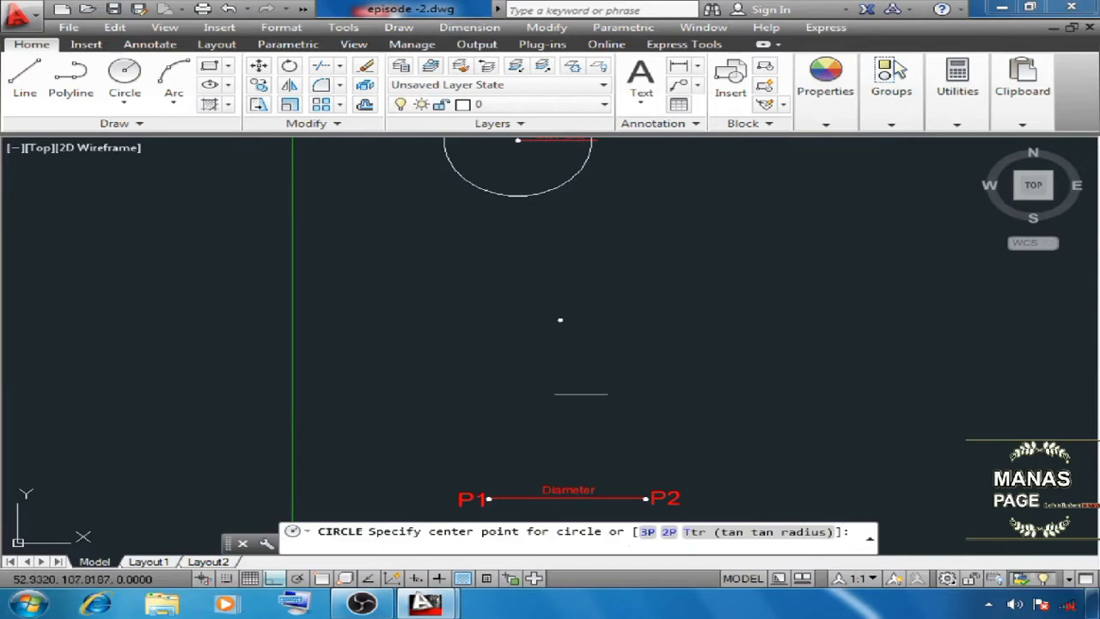
{"action": "left_click", "coordinate": [559, 321]}
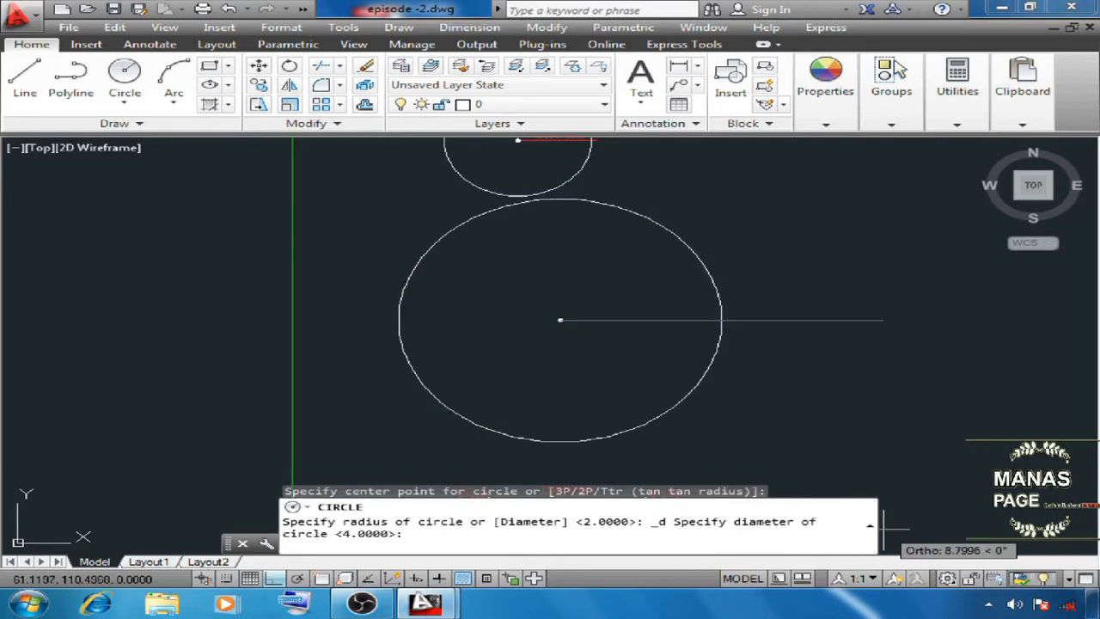
{"action": "type", "text": "4"}
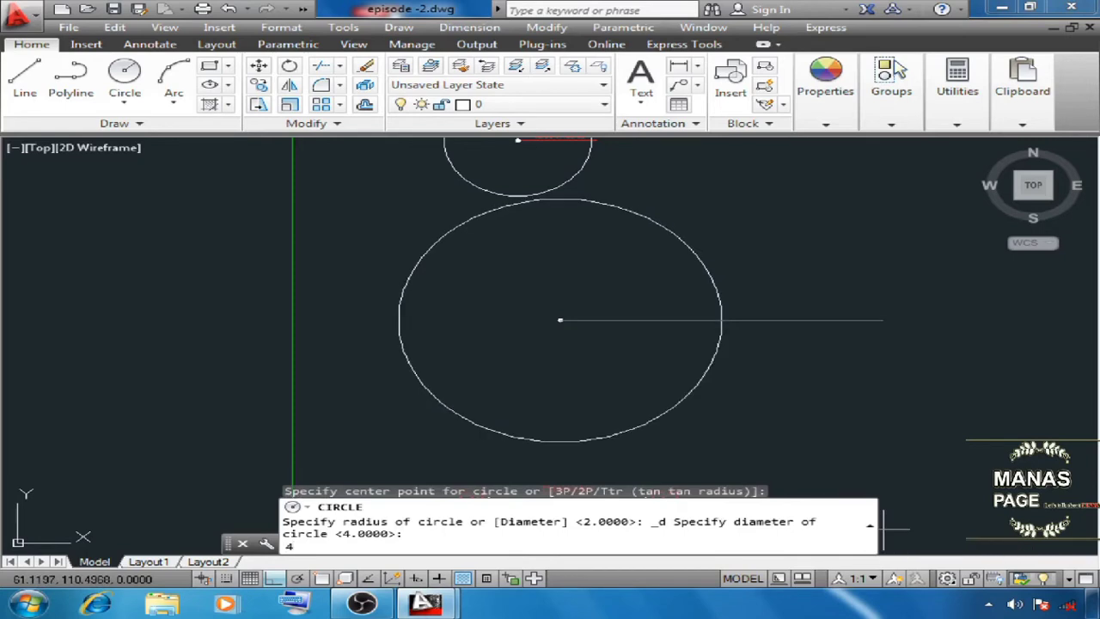
{"action": "key", "text": "Return"}
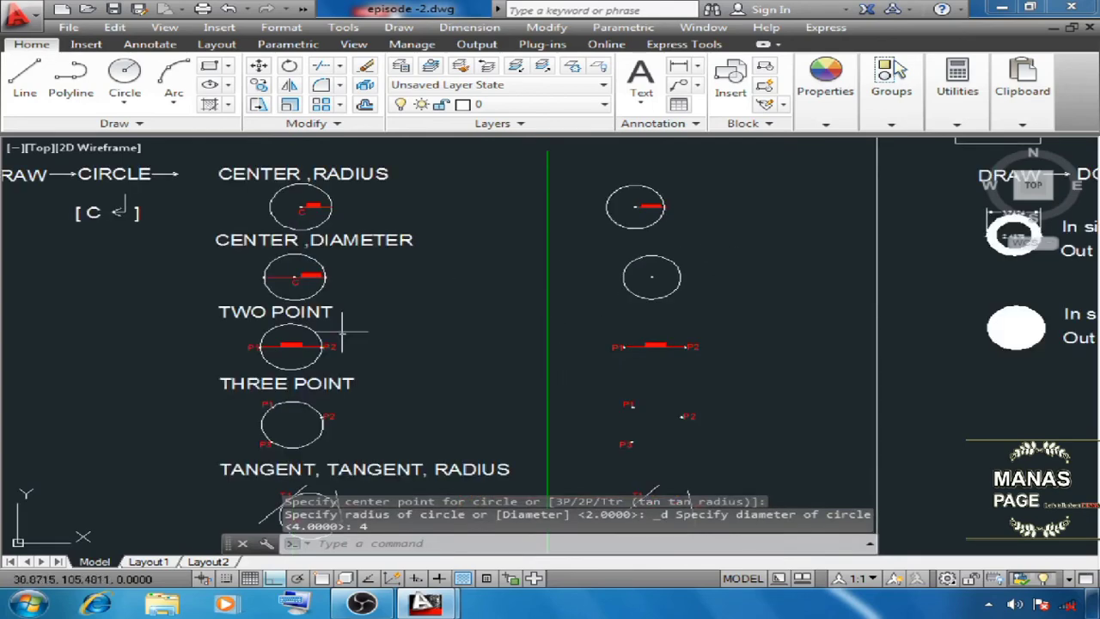
Draw a 2 Points circle in the practice column, using P1 and P2 as the ends of its diameter.
{"action": "scroll", "coordinate": [253, 327], "scroll_direction": "up", "scroll_amount": 1}
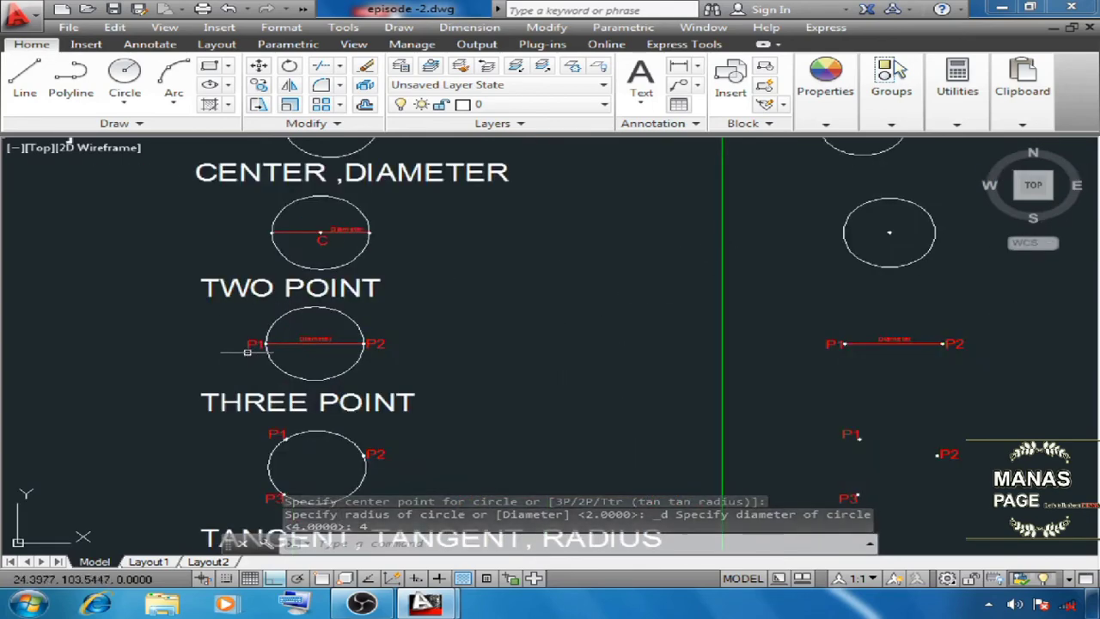
{"action": "scroll", "coordinate": [254, 322], "scroll_direction": "up", "scroll_amount": 5}
{"action": "middle_click_drag", "start_coordinate": [252, 319], "coordinate": [242, 323]}
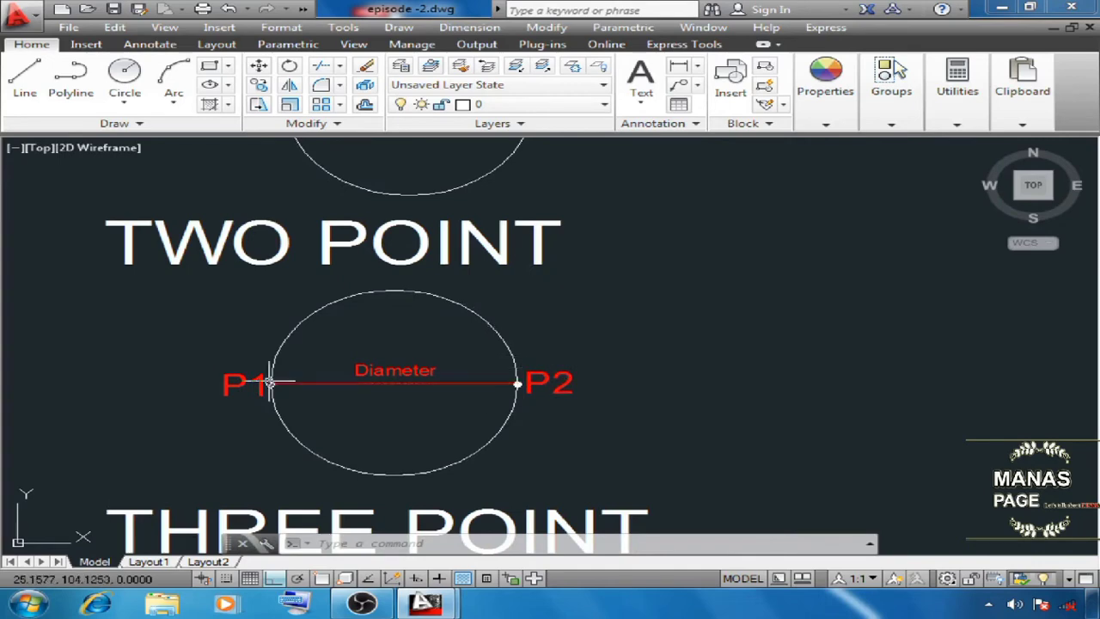
{"action": "scroll", "coordinate": [185, 344], "scroll_direction": "down", "scroll_amount": 6}
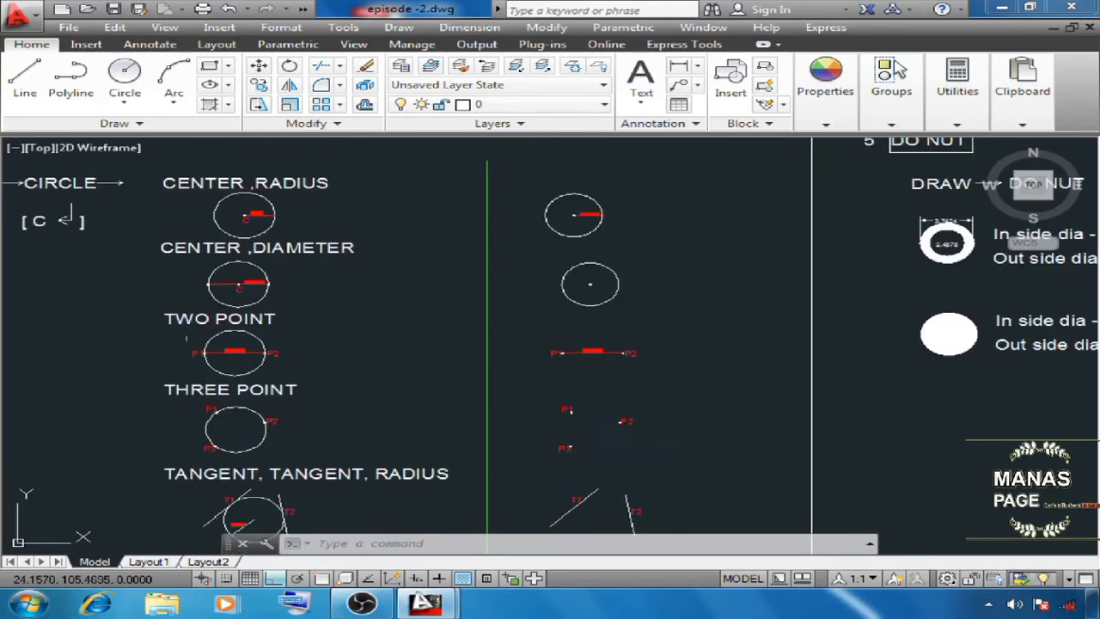
{"action": "scroll", "coordinate": [554, 351], "scroll_direction": "up", "scroll_amount": 6}
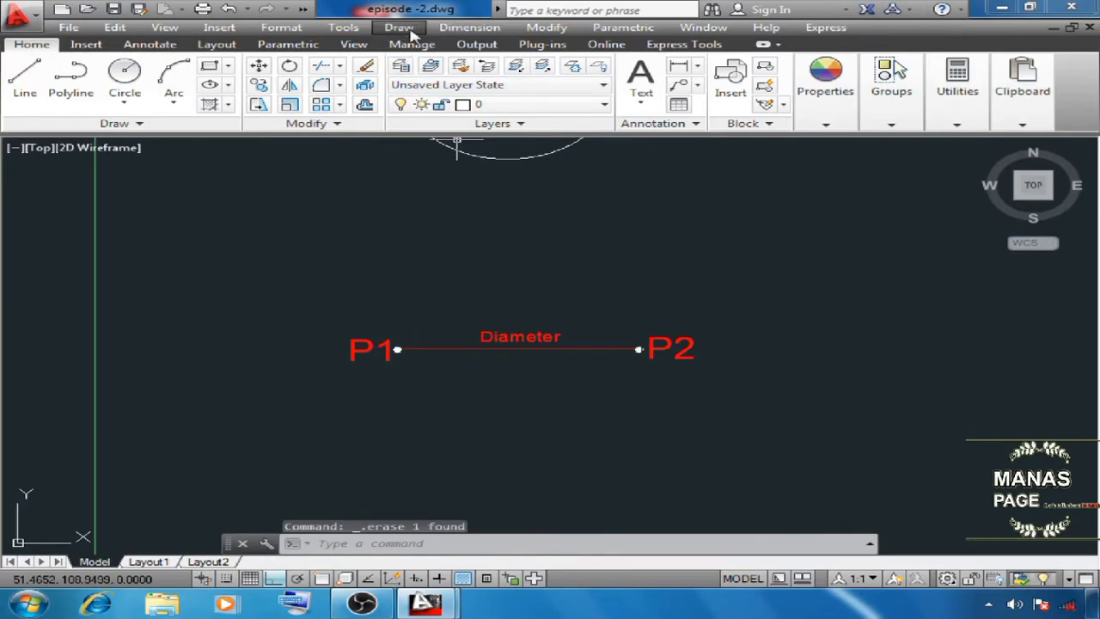
{"action": "left_click", "coordinate": [399, 28]}
{"action": "mouse_move", "coordinate": [501, 264]}
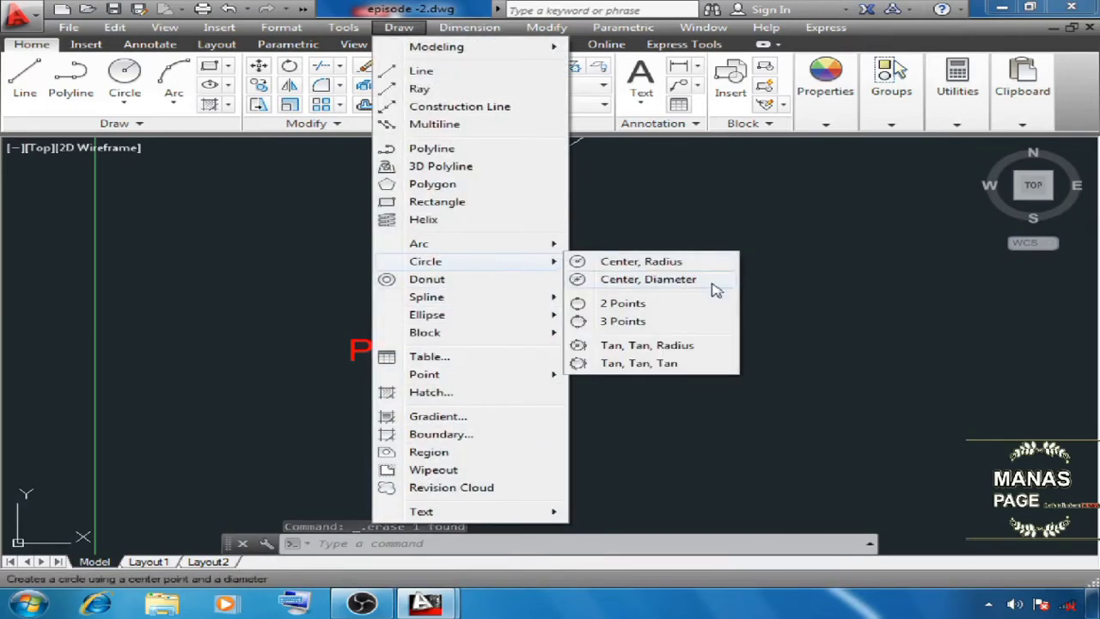
{"action": "left_click", "coordinate": [621, 303]}
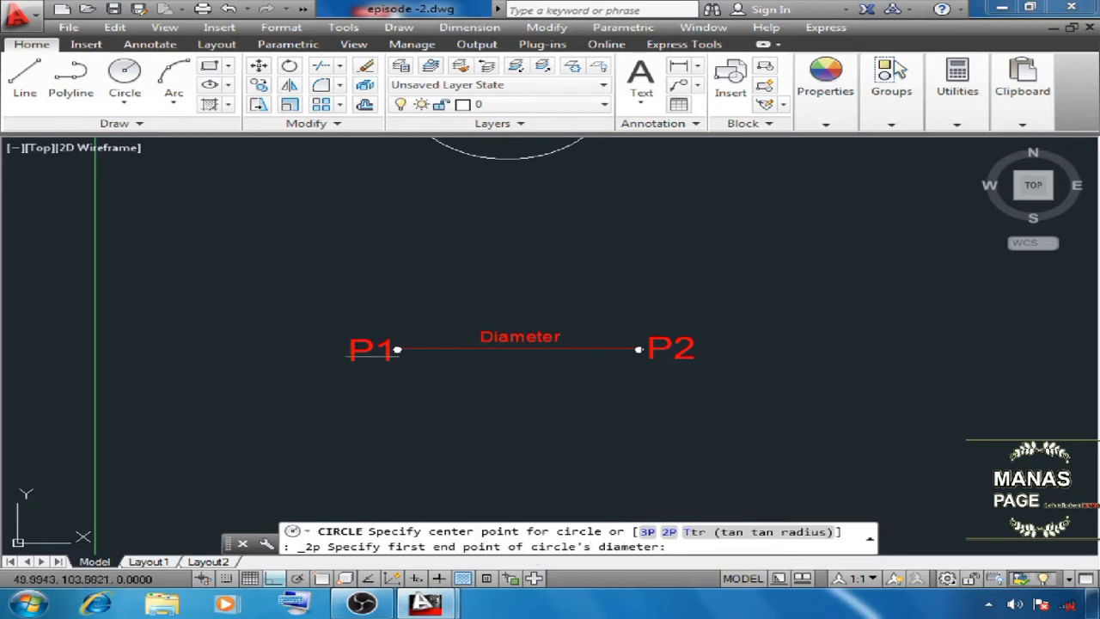
{"action": "left_click", "coordinate": [397, 349]}
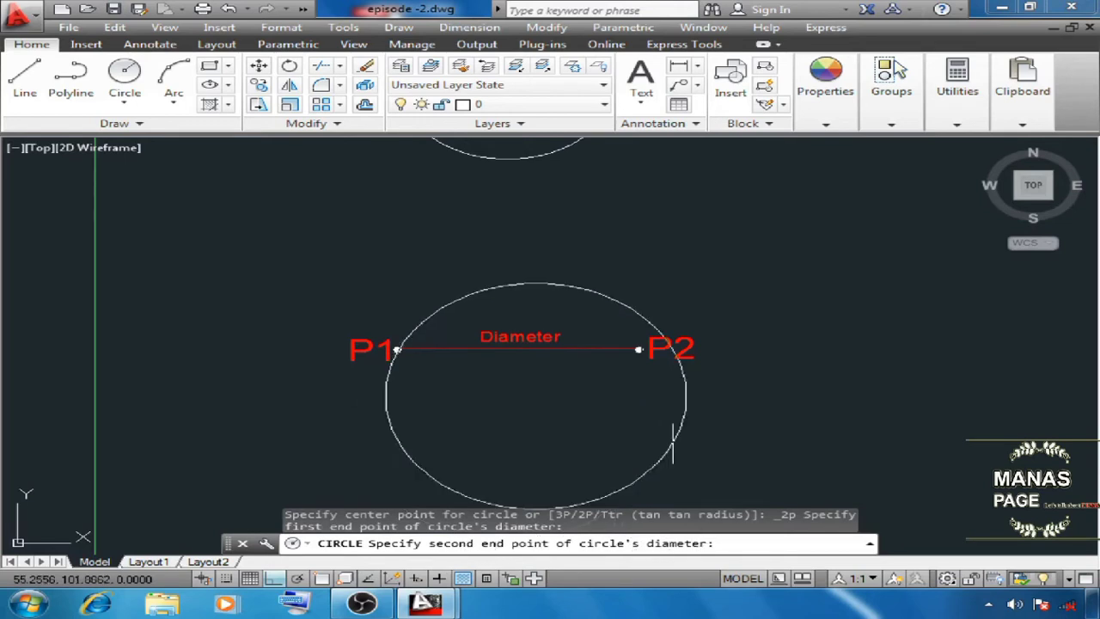
{"action": "left_click", "coordinate": [637, 349]}
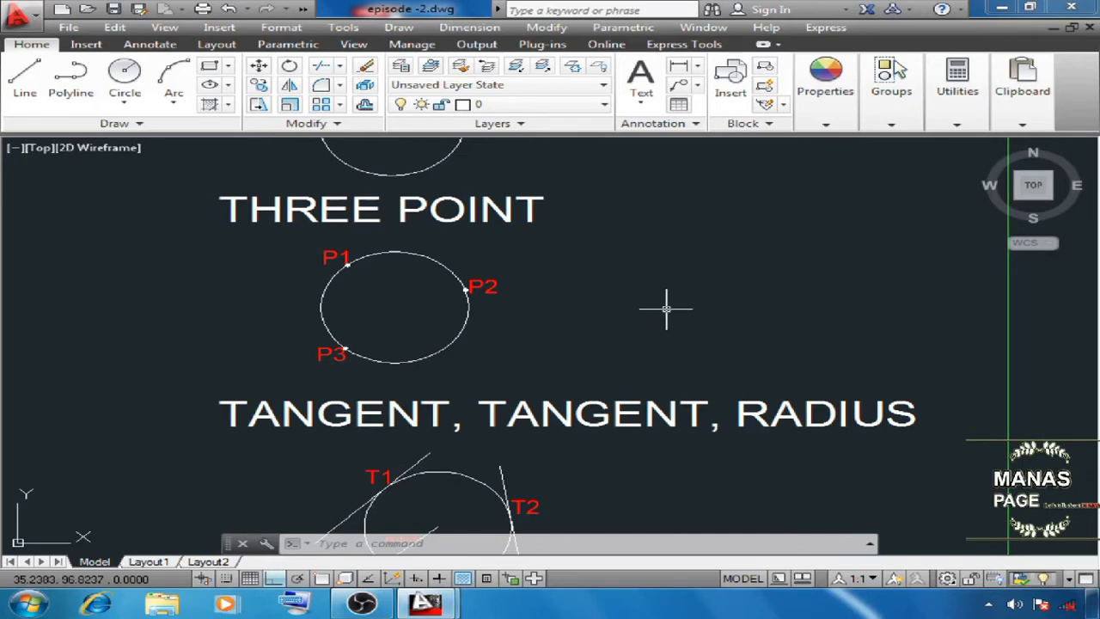
Draw a 3 Points circle in the practice column through the points P1, P2 and P3.
{"action": "scroll", "coordinate": [184, 265], "scroll_direction": "down", "scroll_amount": 3}
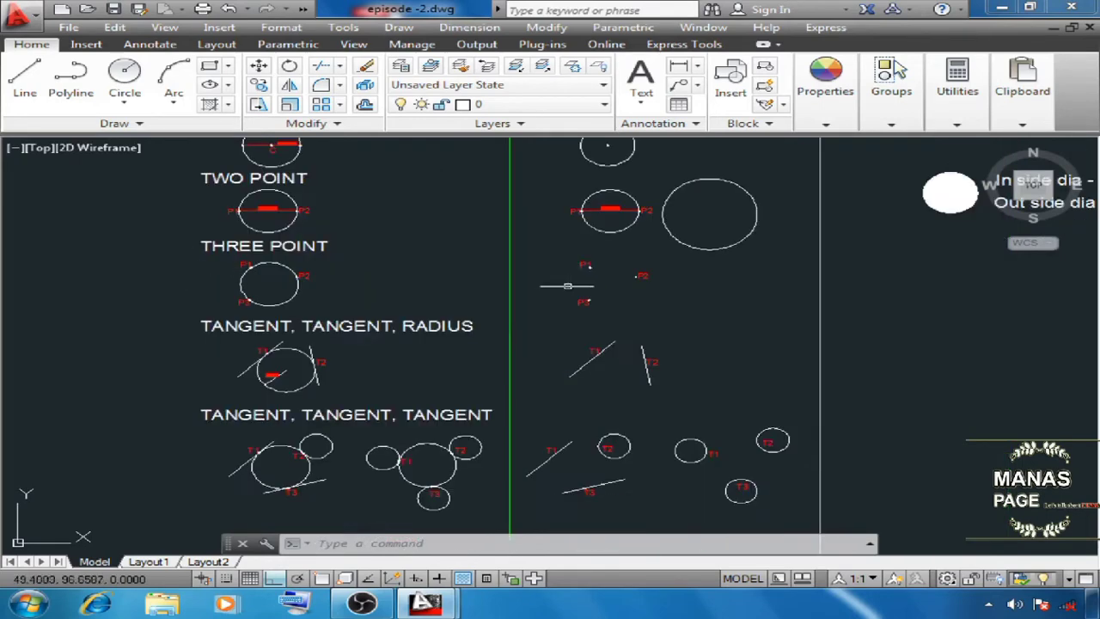
{"action": "scroll", "coordinate": [593, 283], "scroll_direction": "up", "scroll_amount": 5}
{"action": "left_click", "coordinate": [399, 27]}
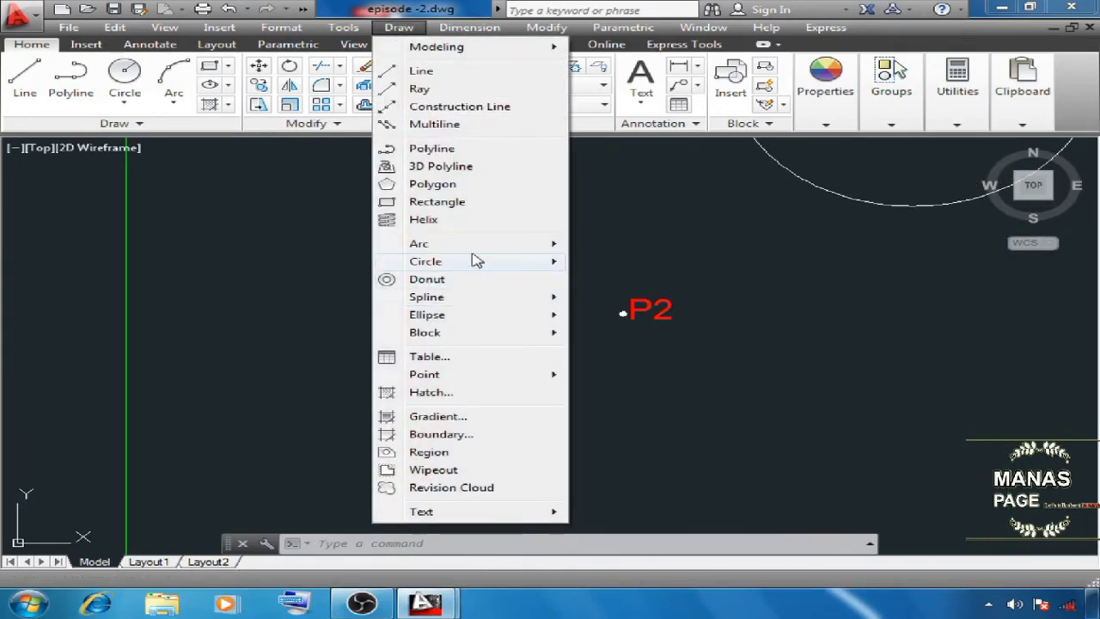
{"action": "mouse_move", "coordinate": [474, 258]}
{"action": "left_click", "coordinate": [631, 319]}
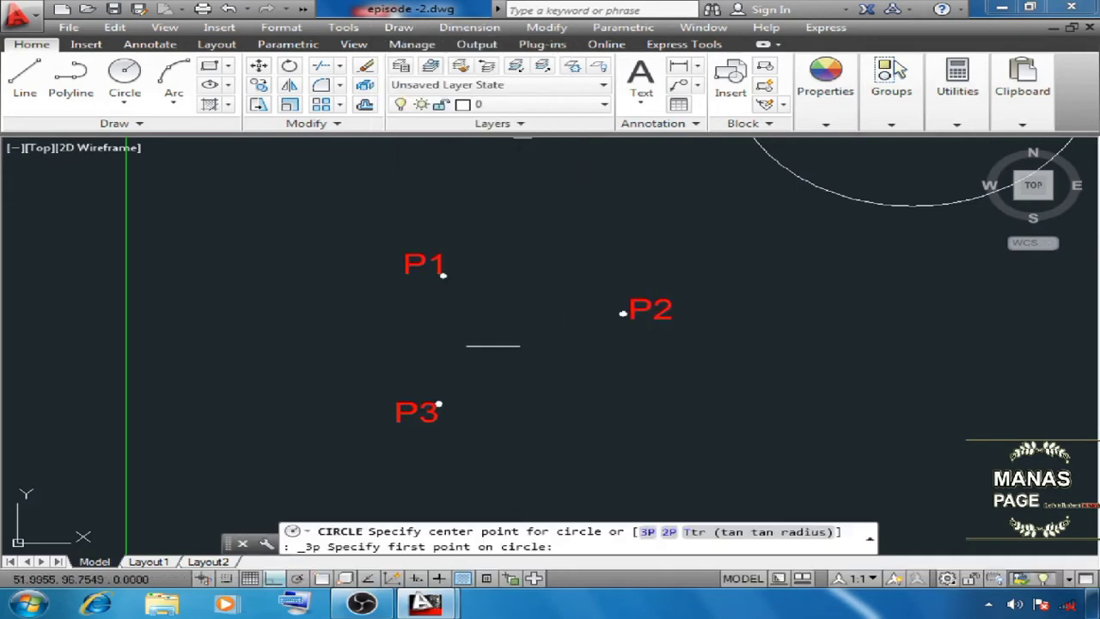
{"action": "left_click", "coordinate": [443, 275]}
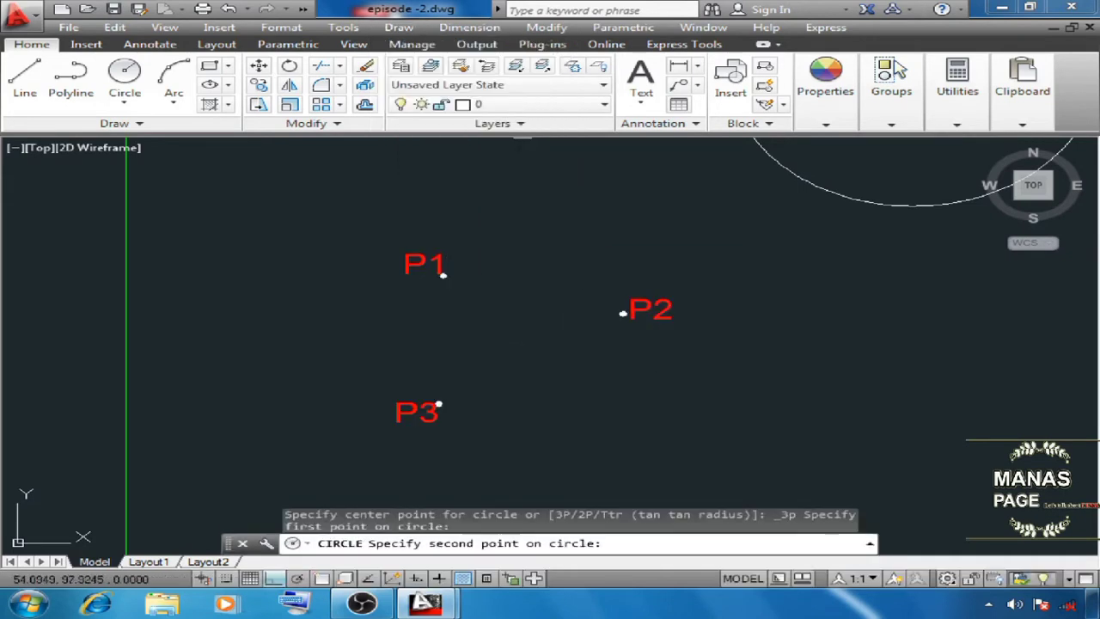
{"action": "left_click", "coordinate": [622, 313]}
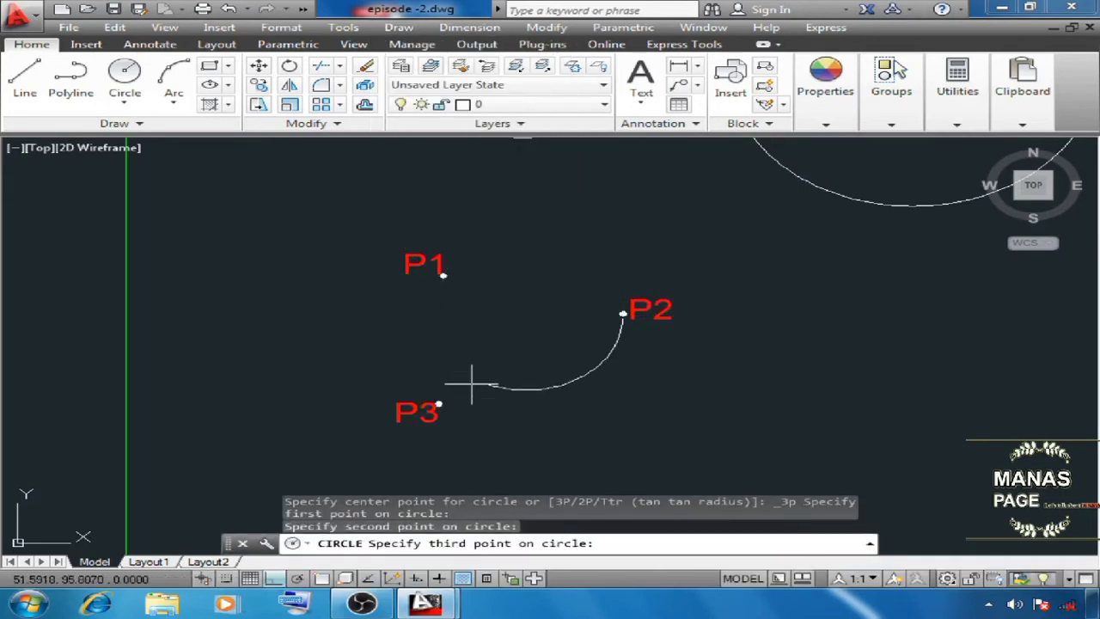
{"action": "left_click", "coordinate": [439, 404]}
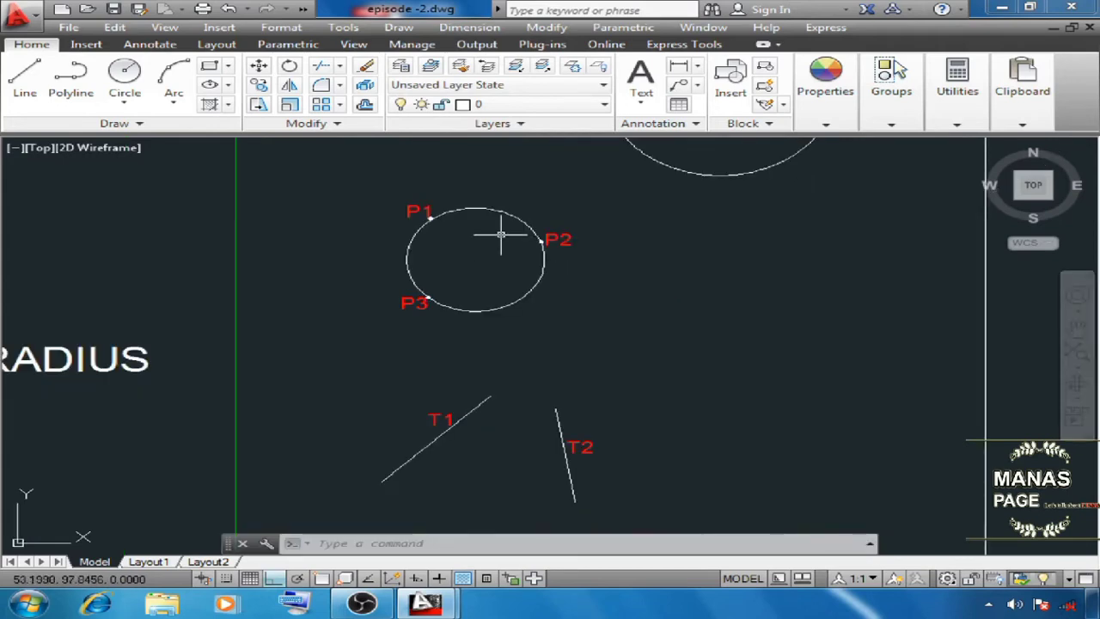
Draw another 3 Points circle through three freely picked points in the empty area beside the P1-P2-P3 circle.
{"action": "left_click", "coordinate": [399, 27]}
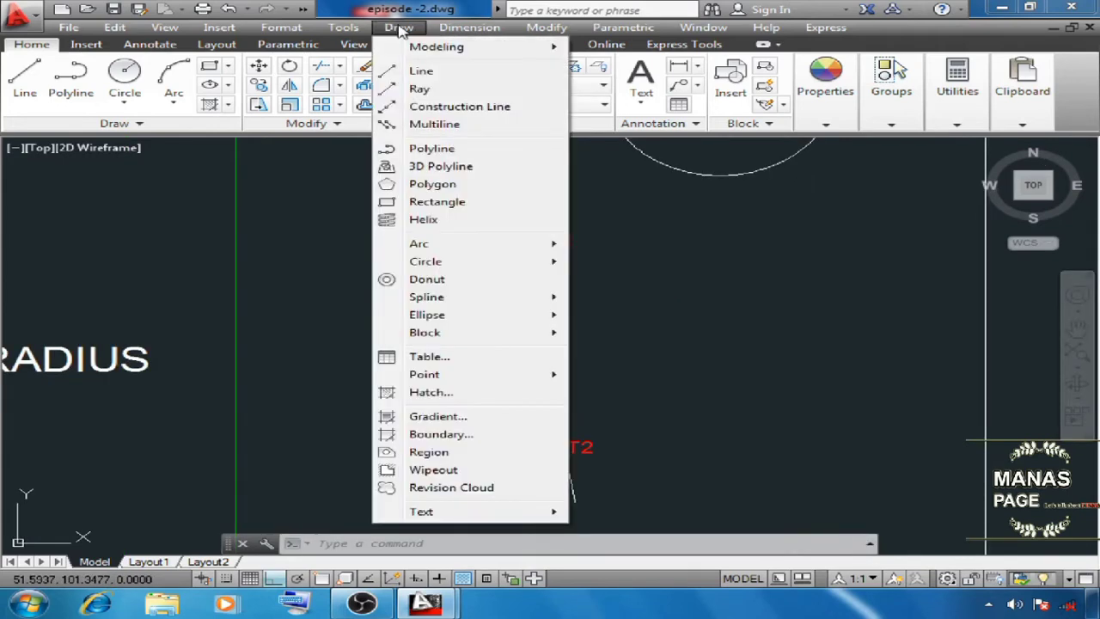
{"action": "mouse_move", "coordinate": [456, 263]}
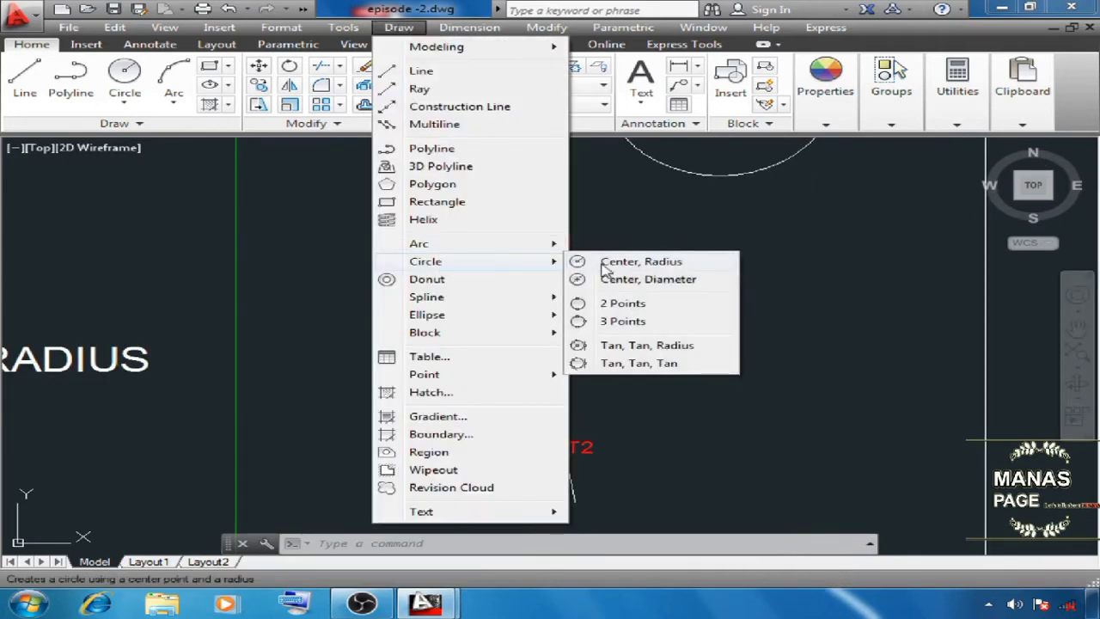
{"action": "left_click", "coordinate": [640, 324]}
{"action": "left_click", "coordinate": [726, 217]}
{"action": "left_click", "coordinate": [868, 316]}
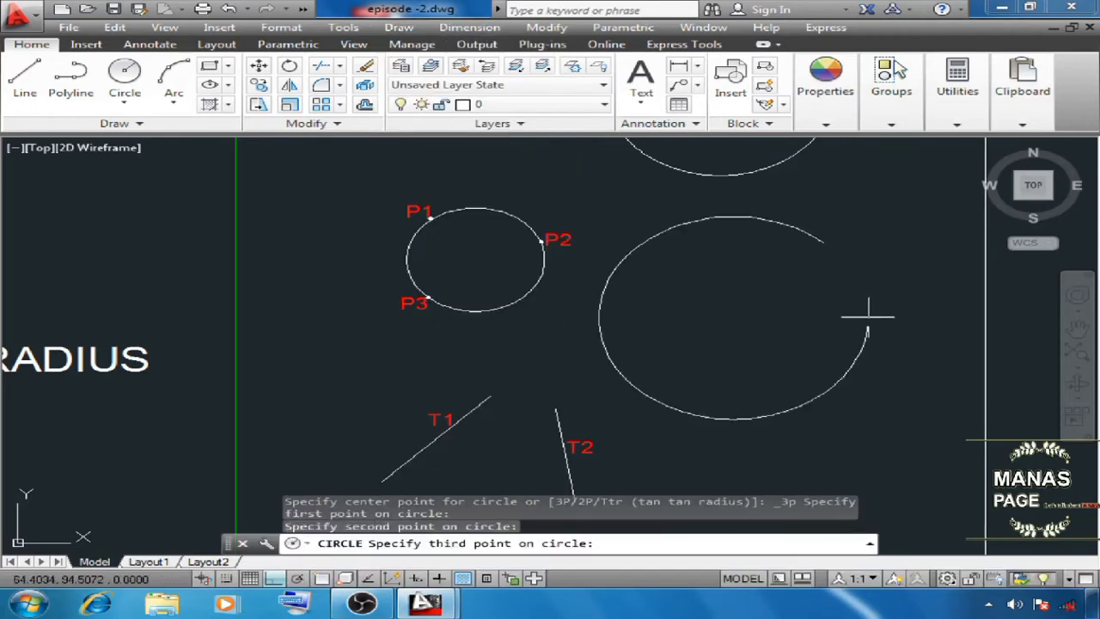
{"action": "left_click", "coordinate": [697, 363]}
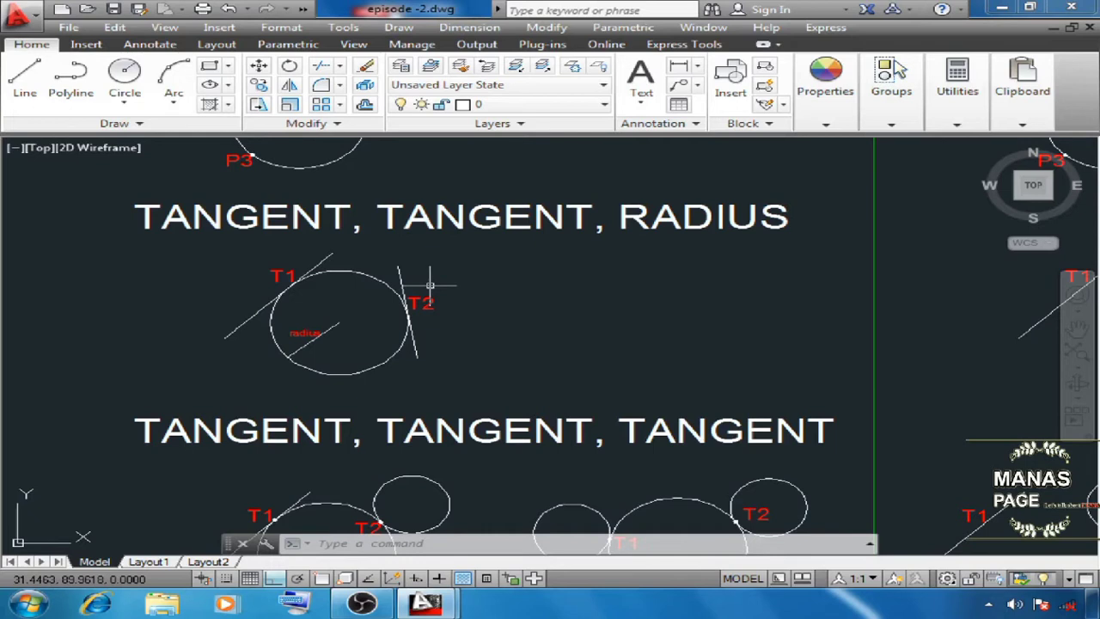
{"action": "scroll", "coordinate": [430, 284], "scroll_direction": "up", "scroll_amount": 3}
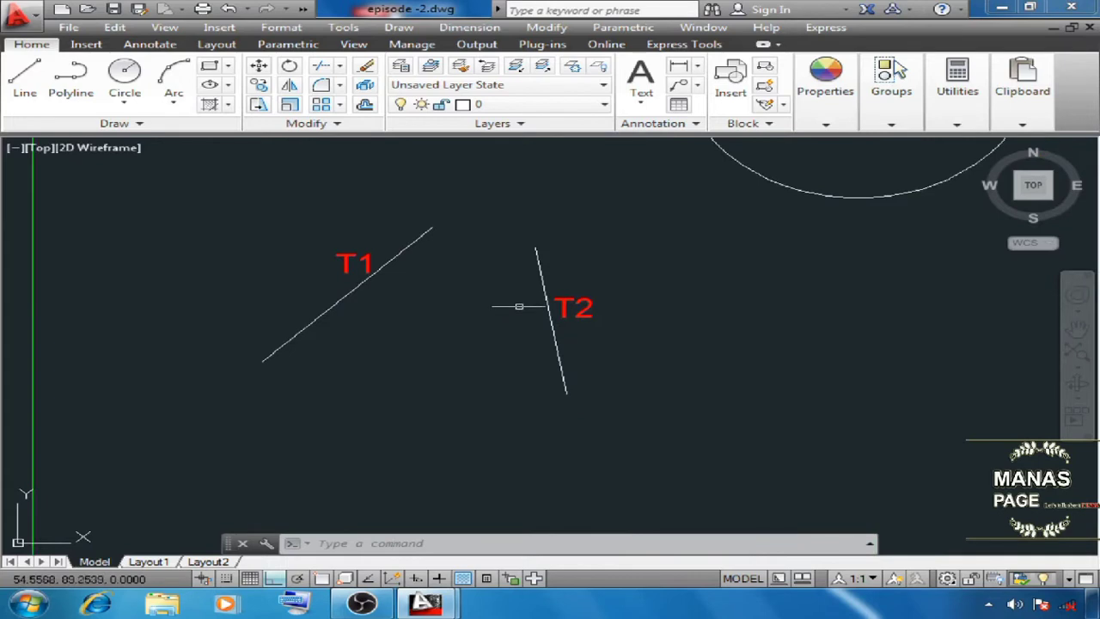
Draw a Tan, Tan, Radius circle tangent to lines T1 and T2 in the practice column with a radius of 4.
{"action": "left_click", "coordinate": [398, 27]}
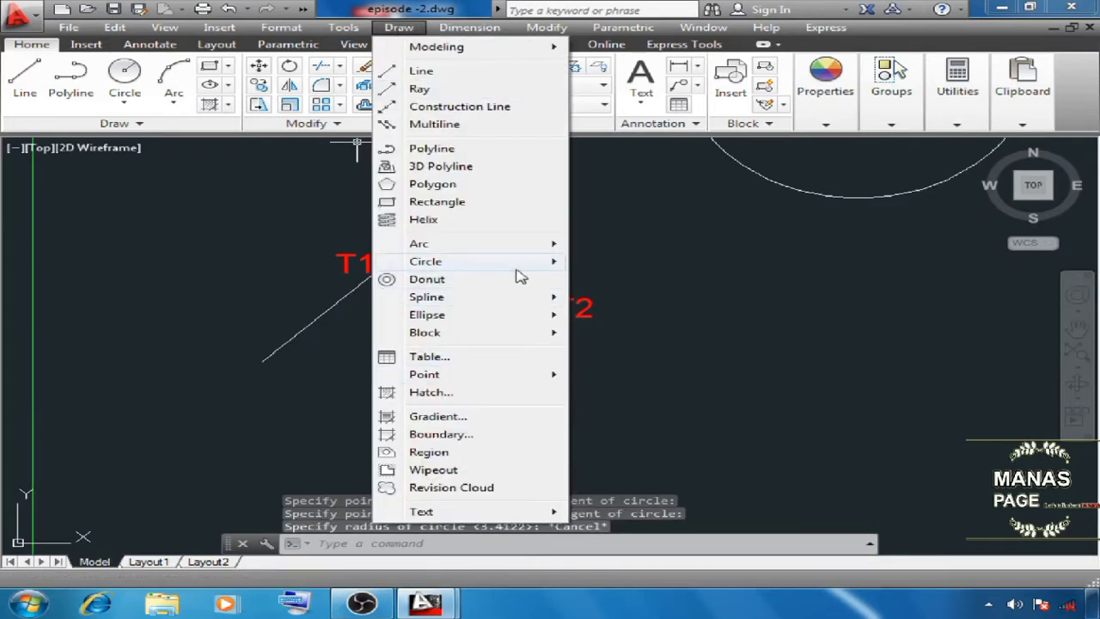
{"action": "mouse_move", "coordinate": [515, 263]}
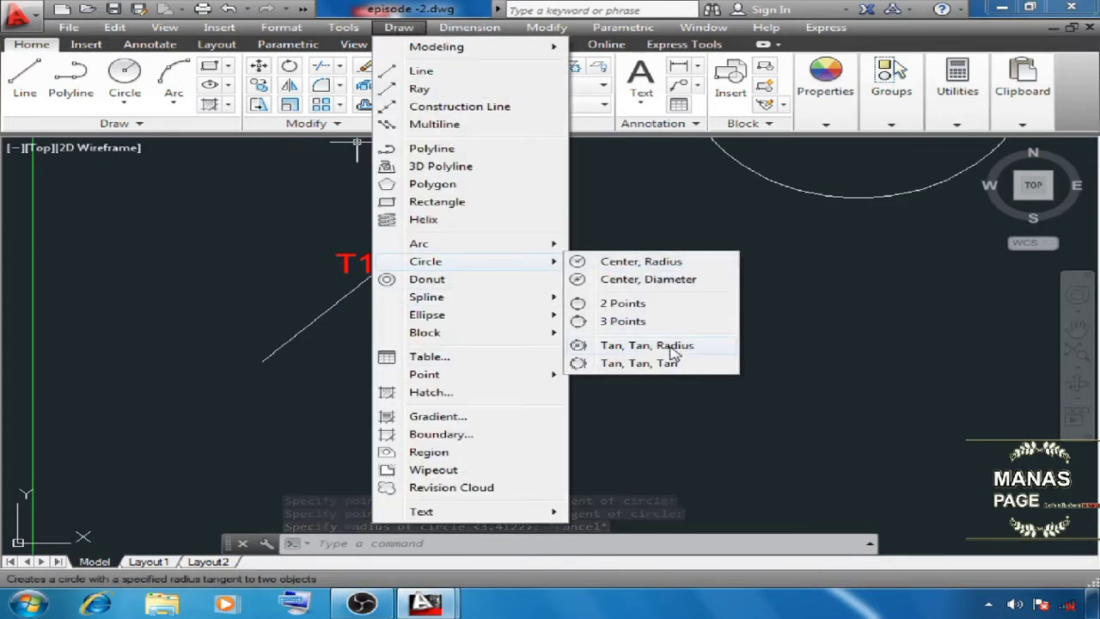
{"action": "left_click", "coordinate": [668, 344]}
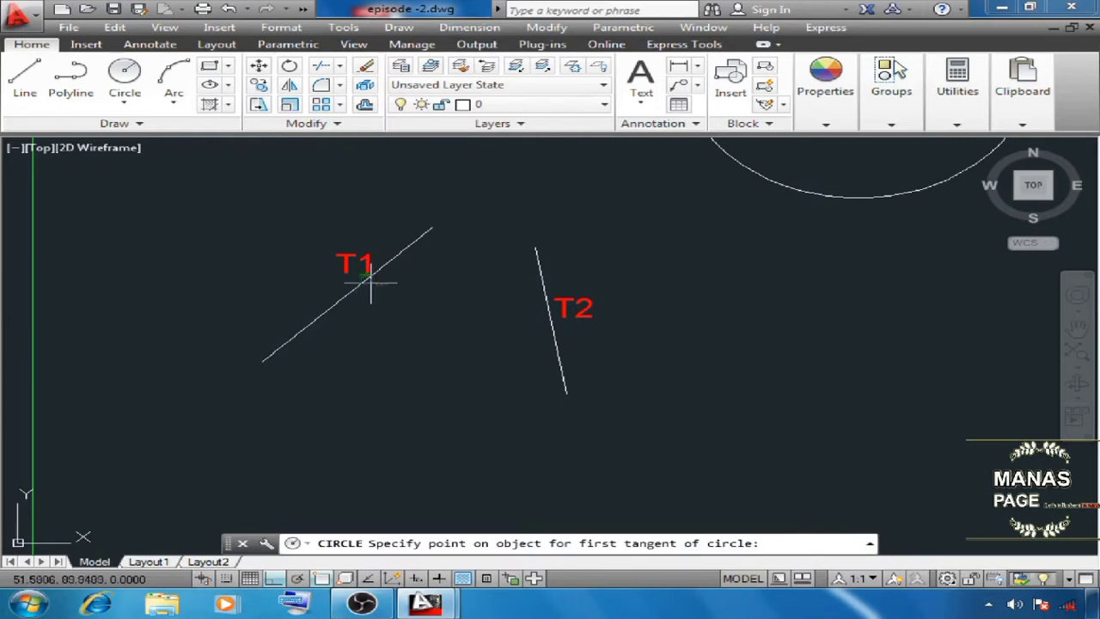
{"action": "left_click", "coordinate": [322, 311]}
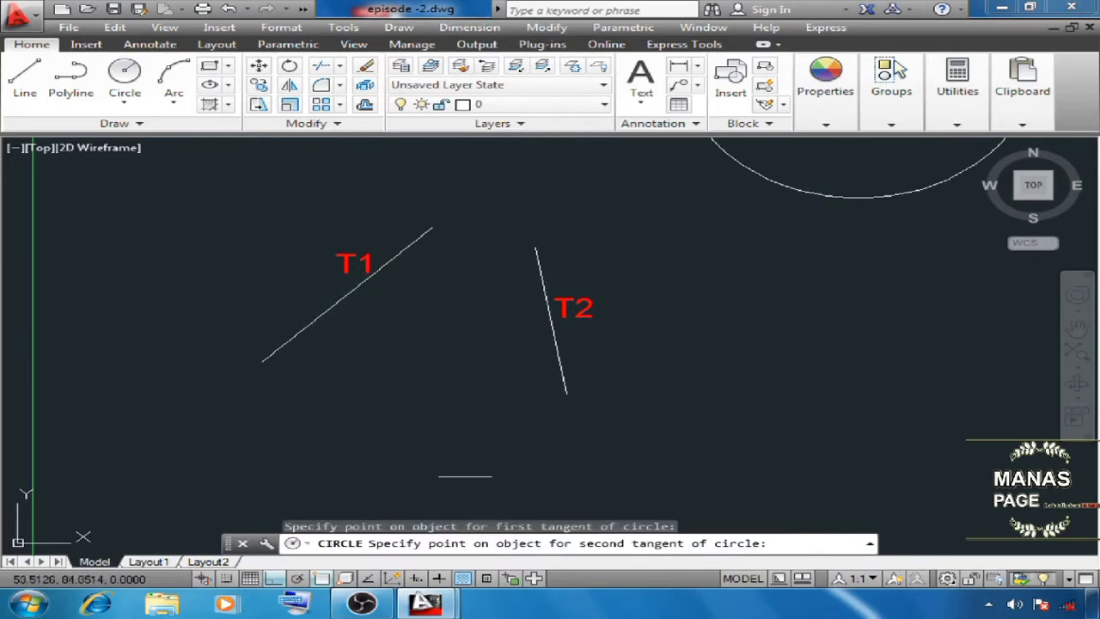
{"action": "left_click", "coordinate": [543, 267]}
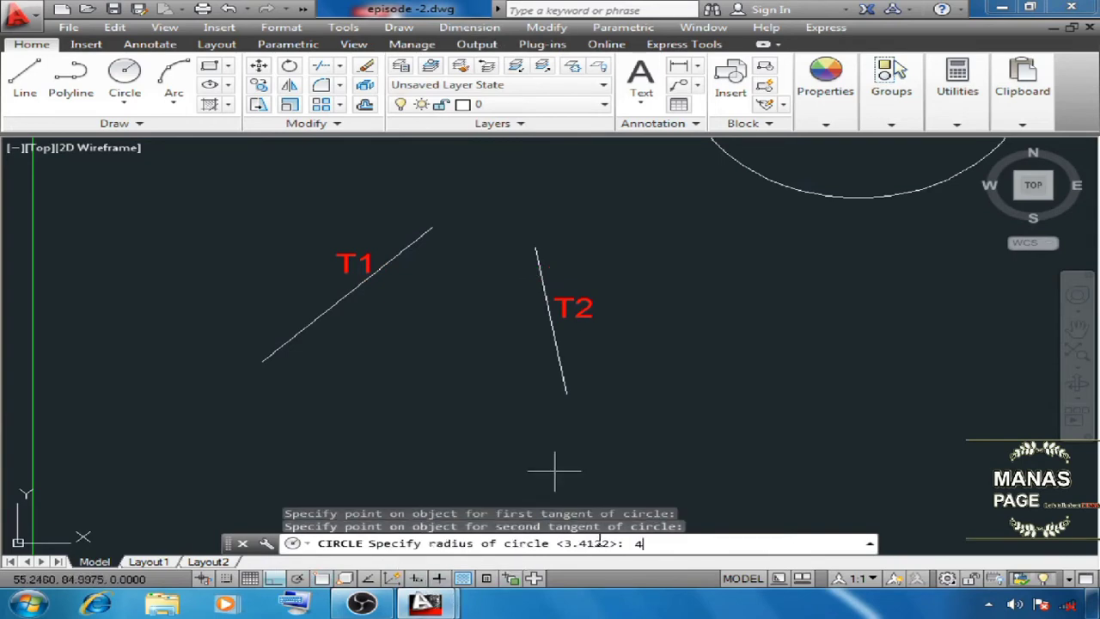
{"action": "key", "text": "Return"}
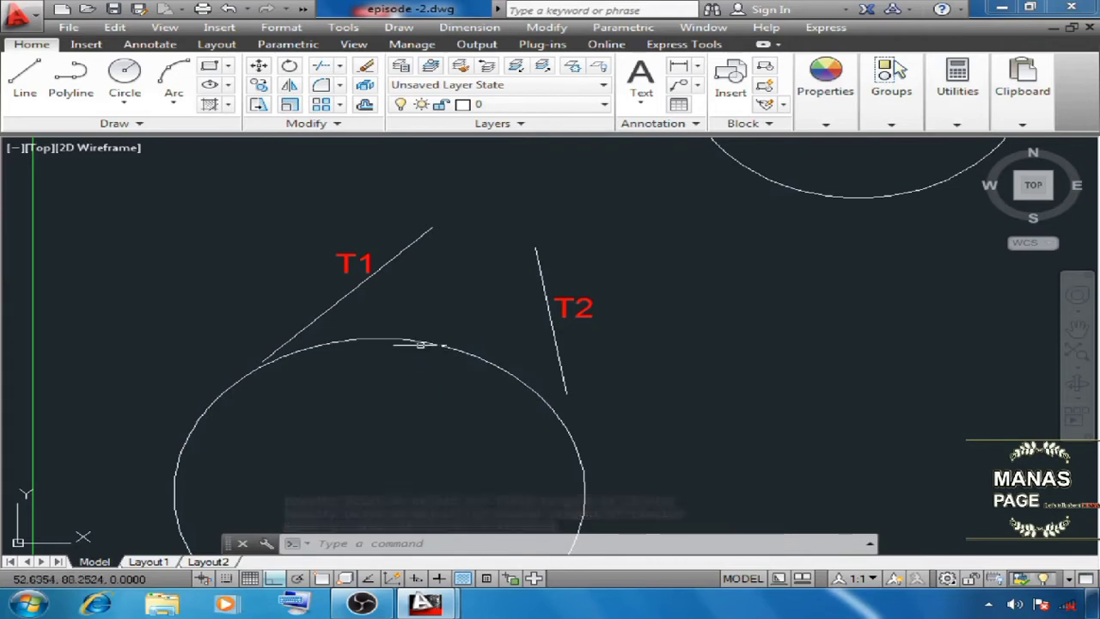
Erase the radius 4 circle drawn tangent to lines T1 and T2.
{"action": "left_click", "coordinate": [365, 66]}
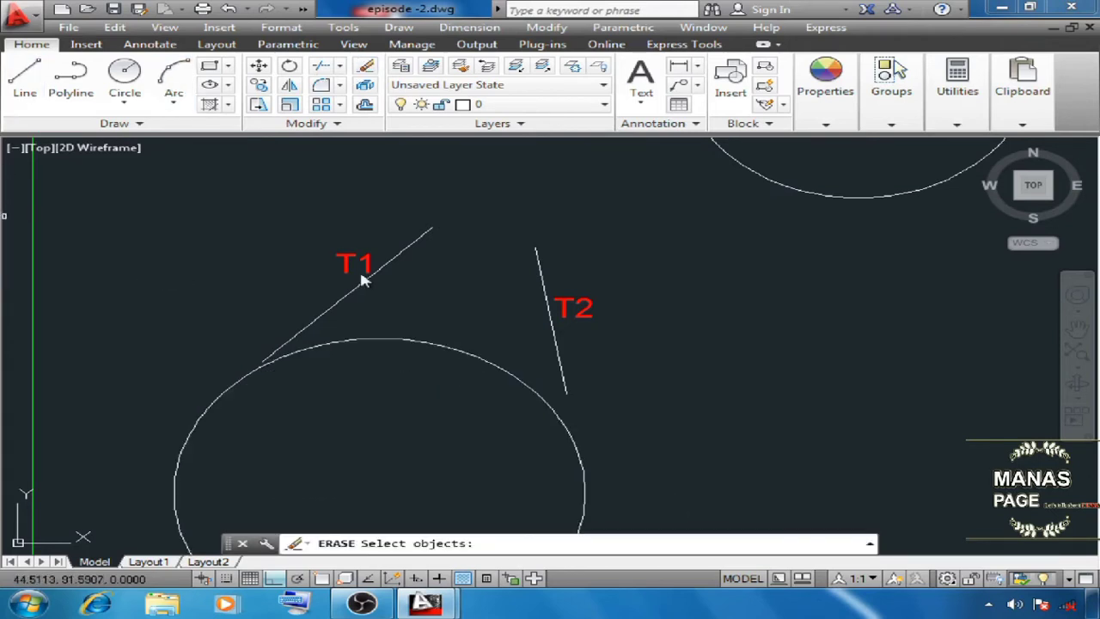
{"action": "left_click", "coordinate": [443, 314]}
{"action": "left_click", "coordinate": [376, 385]}
{"action": "key", "text": "Return"}
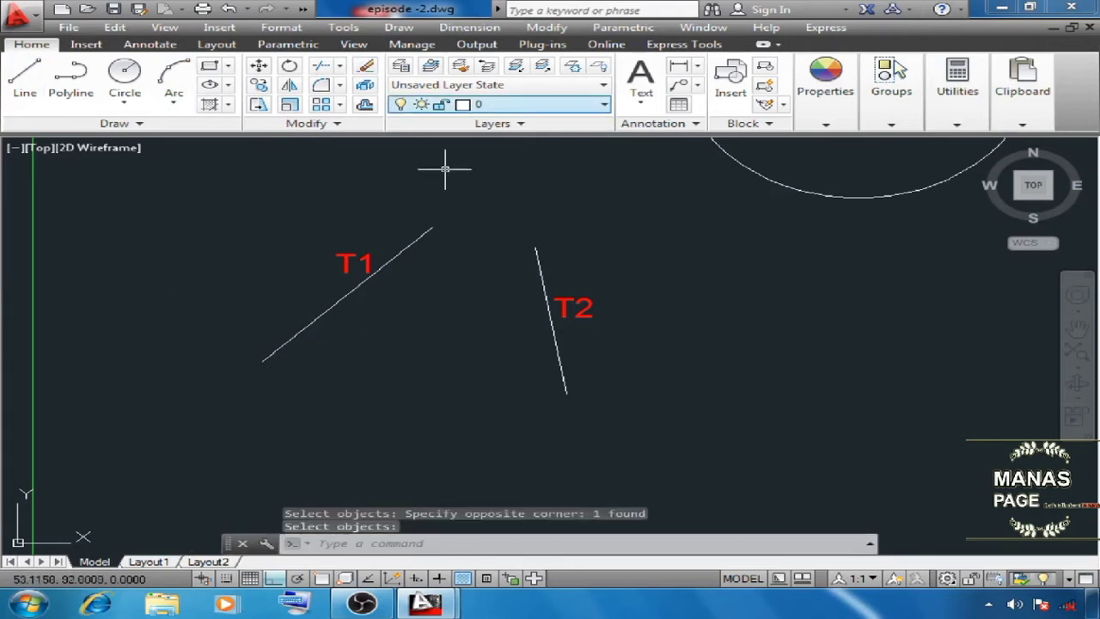
Draw a new Tan, Tan, Radius circle touching lines T1 and T2 in the practice column.
{"action": "left_click", "coordinate": [410, 29]}
{"action": "mouse_move", "coordinate": [487, 268]}
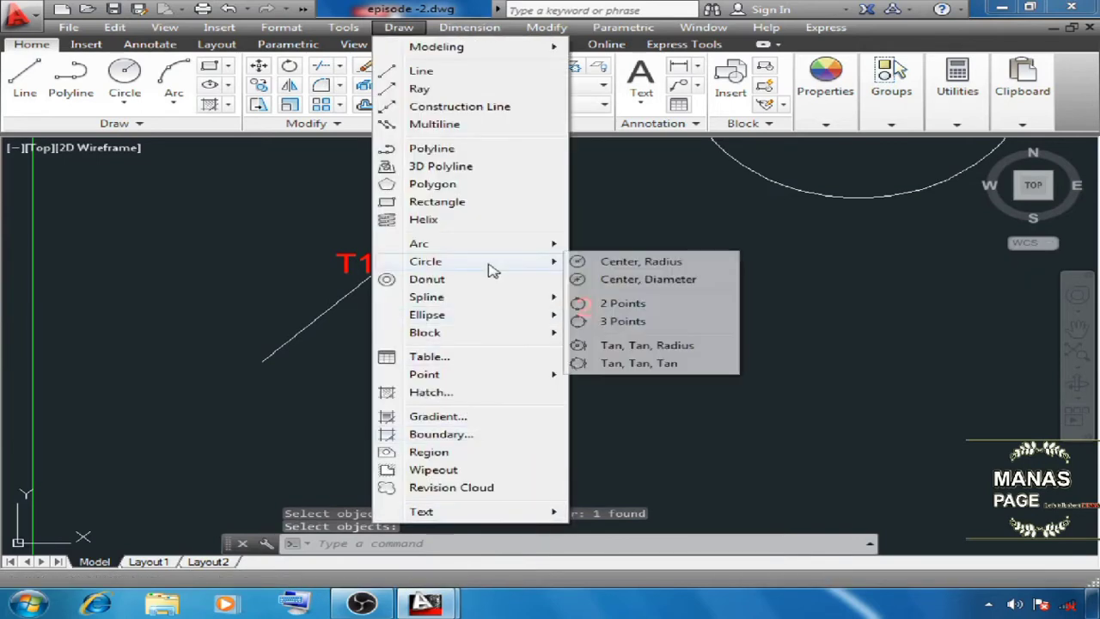
{"action": "left_click", "coordinate": [683, 346]}
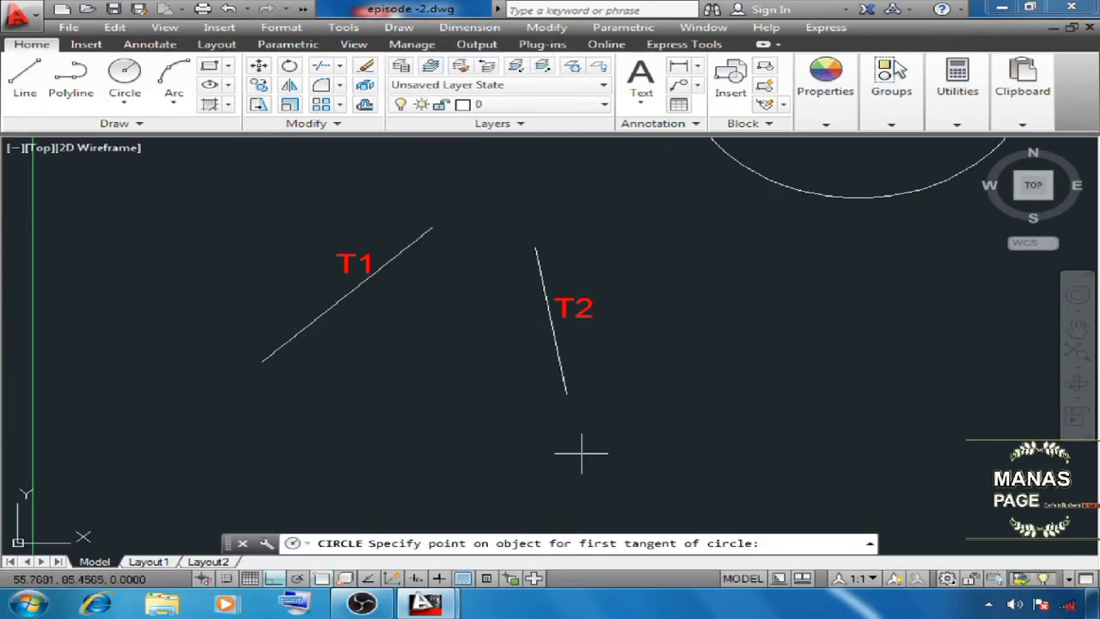
{"action": "left_click", "coordinate": [345, 296]}
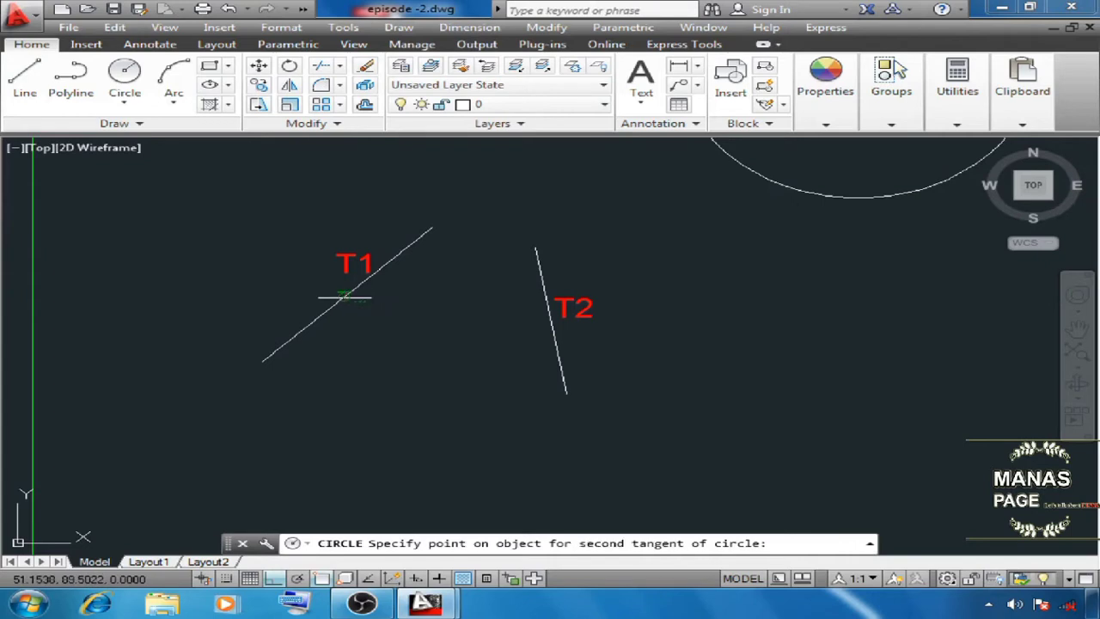
{"action": "left_click", "coordinate": [541, 295]}
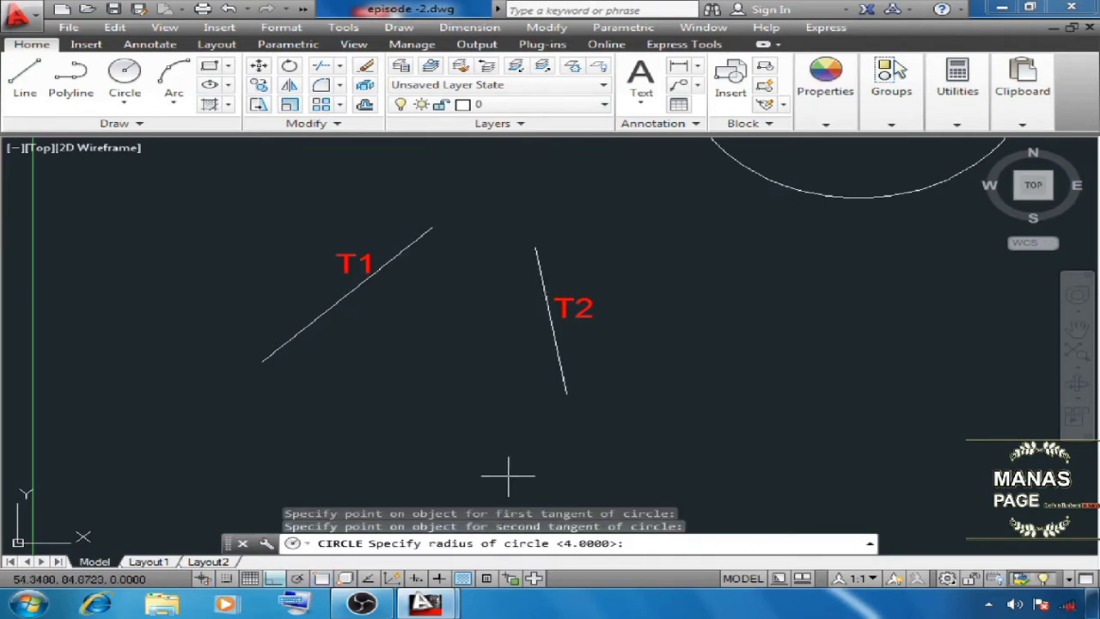
{"action": "key", "text": "Return"}
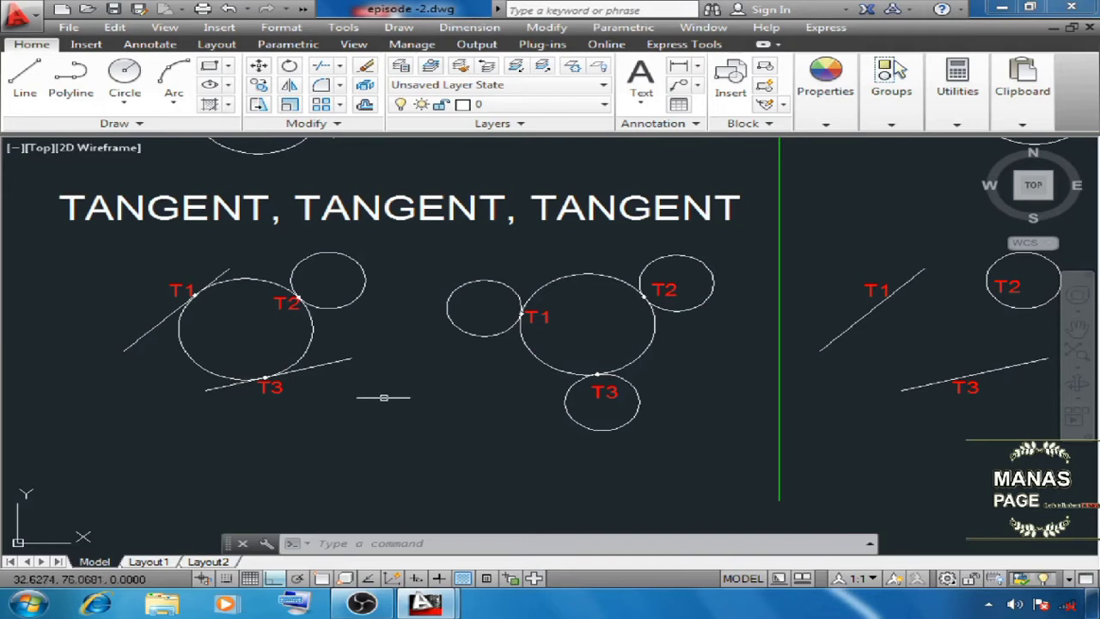
Draw a Tan, Tan, Tan circle in the practice column touching line T1, circle T2 and line T3.
{"action": "scroll", "coordinate": [305, 352], "scroll_direction": "down", "scroll_amount": 4}
{"action": "scroll", "coordinate": [700, 356], "scroll_direction": "up", "scroll_amount": 4}
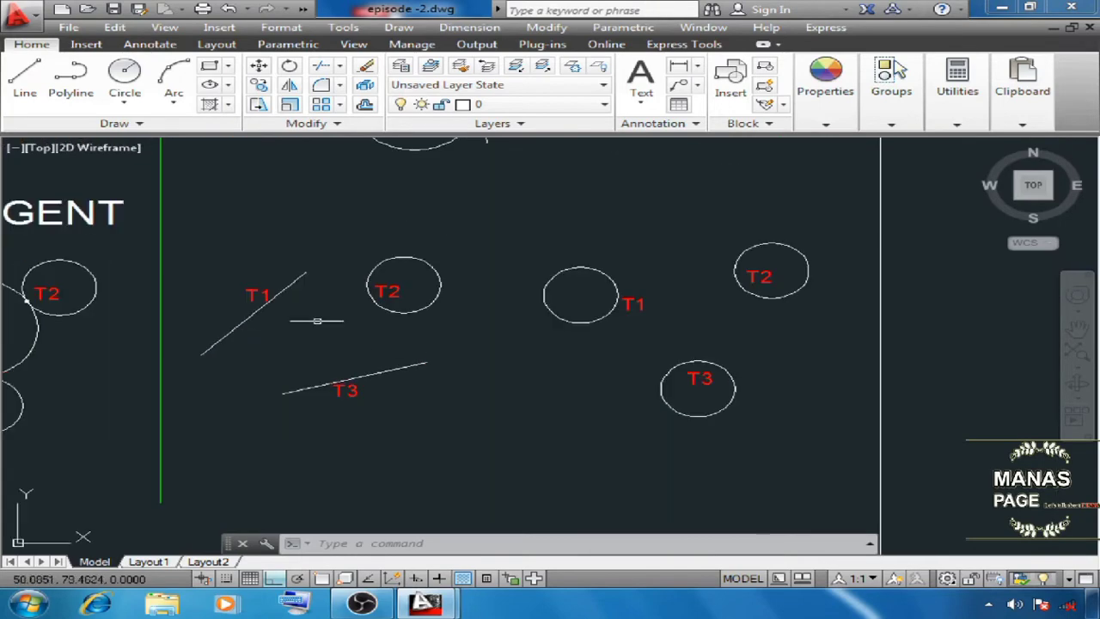
{"action": "left_click", "coordinate": [399, 27]}
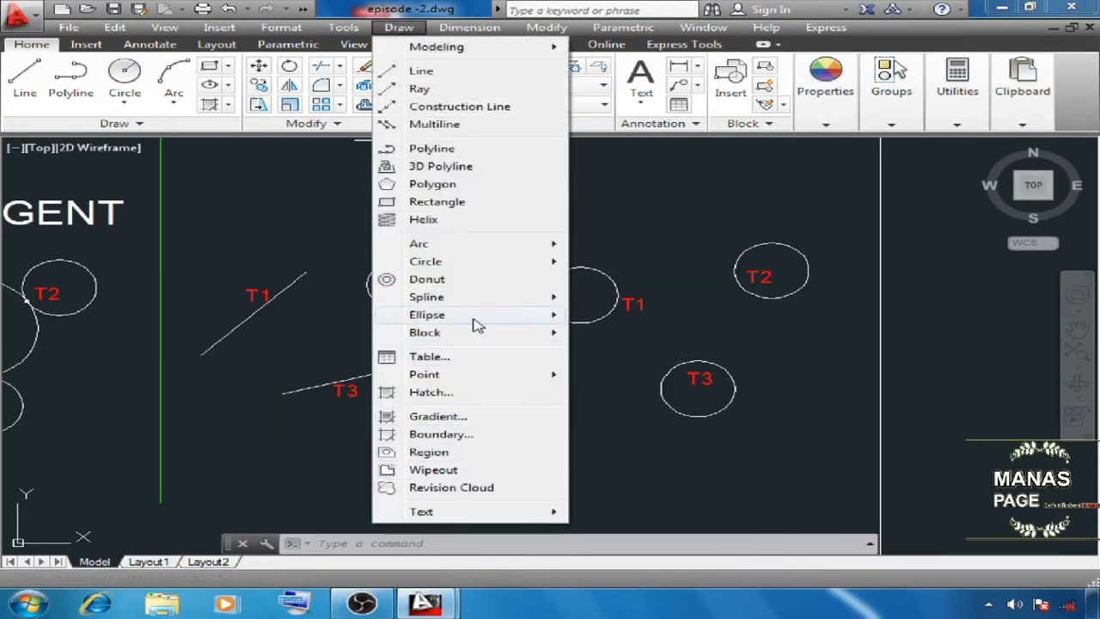
{"action": "mouse_move", "coordinate": [459, 265]}
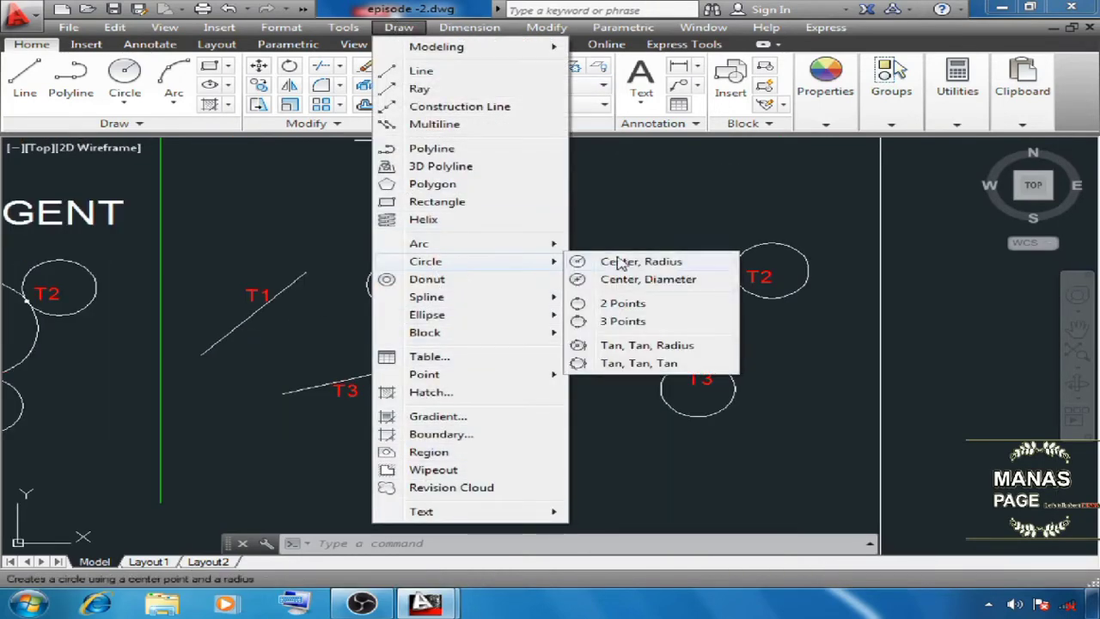
{"action": "left_click", "coordinate": [673, 364]}
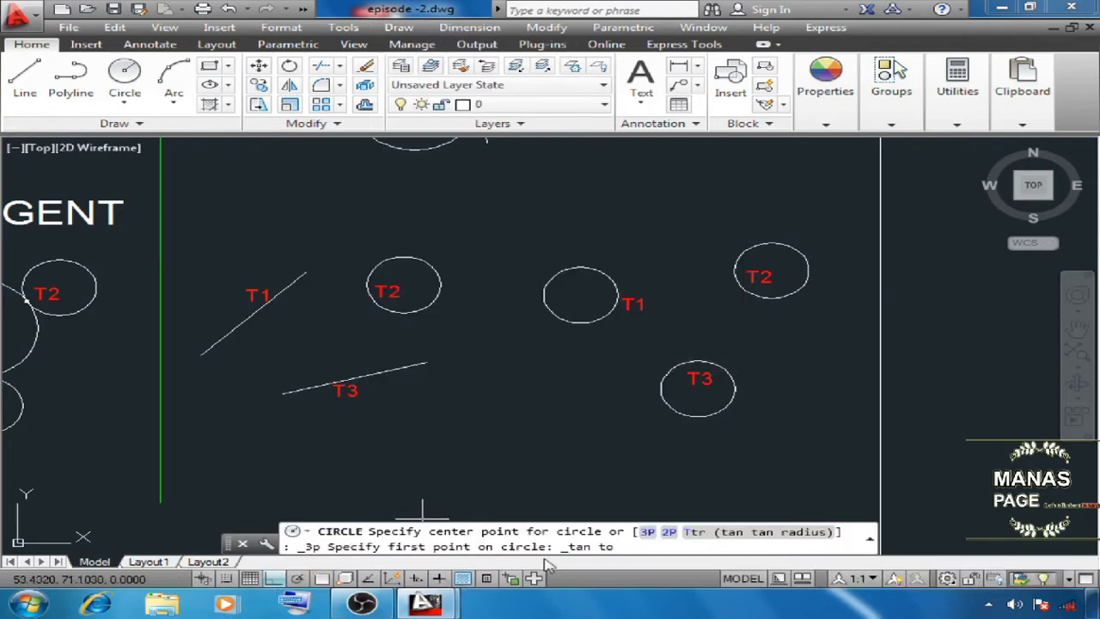
{"action": "left_click", "coordinate": [268, 300]}
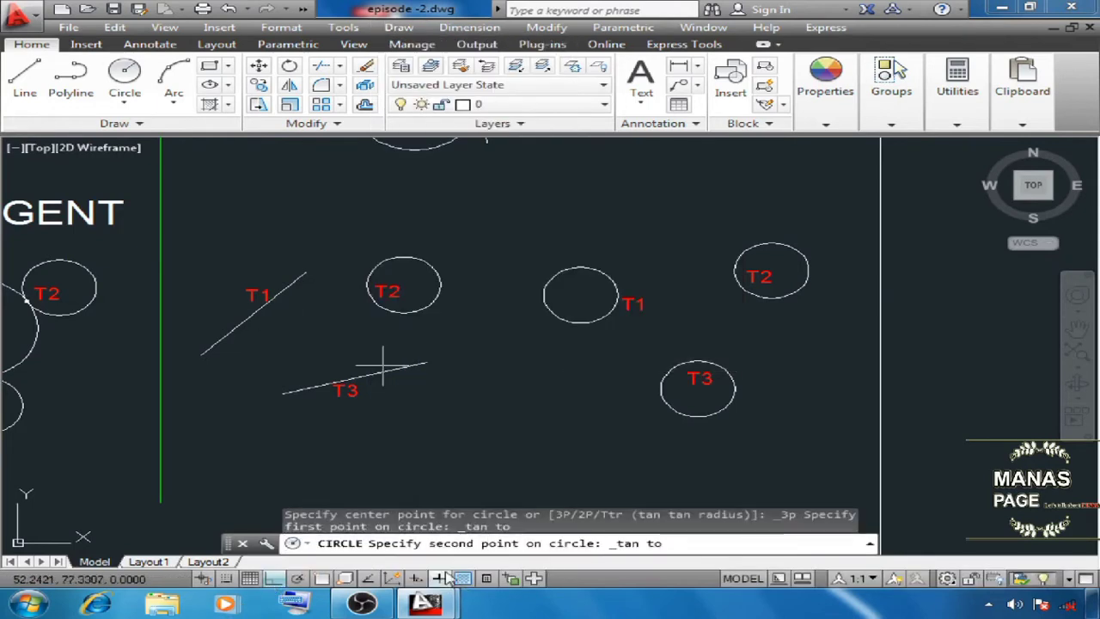
{"action": "left_click", "coordinate": [372, 308]}
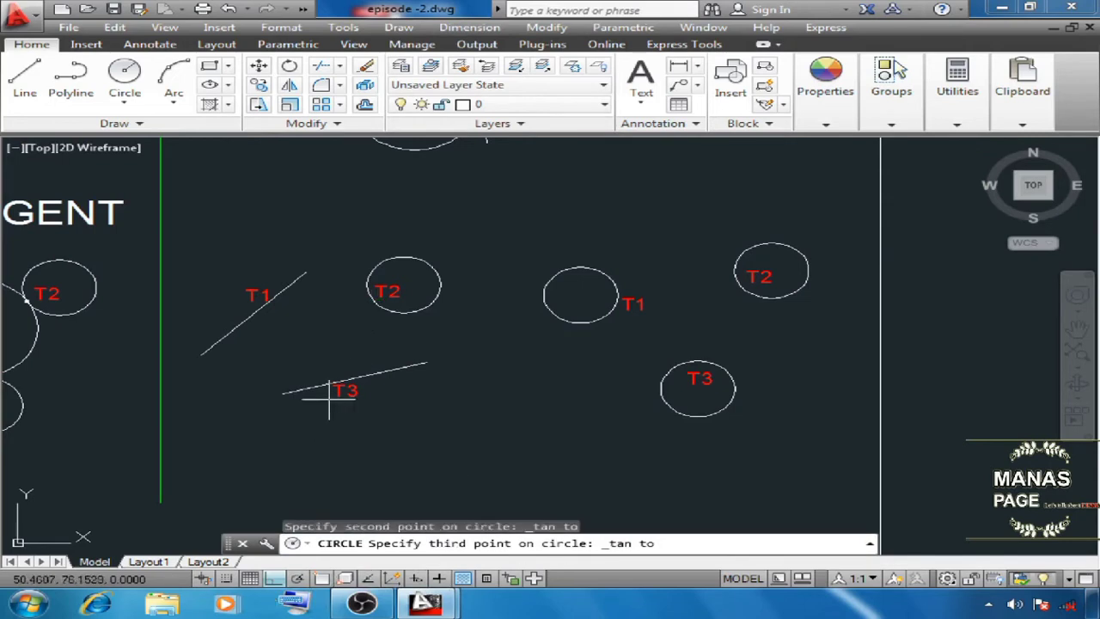
{"action": "left_click", "coordinate": [346, 377]}
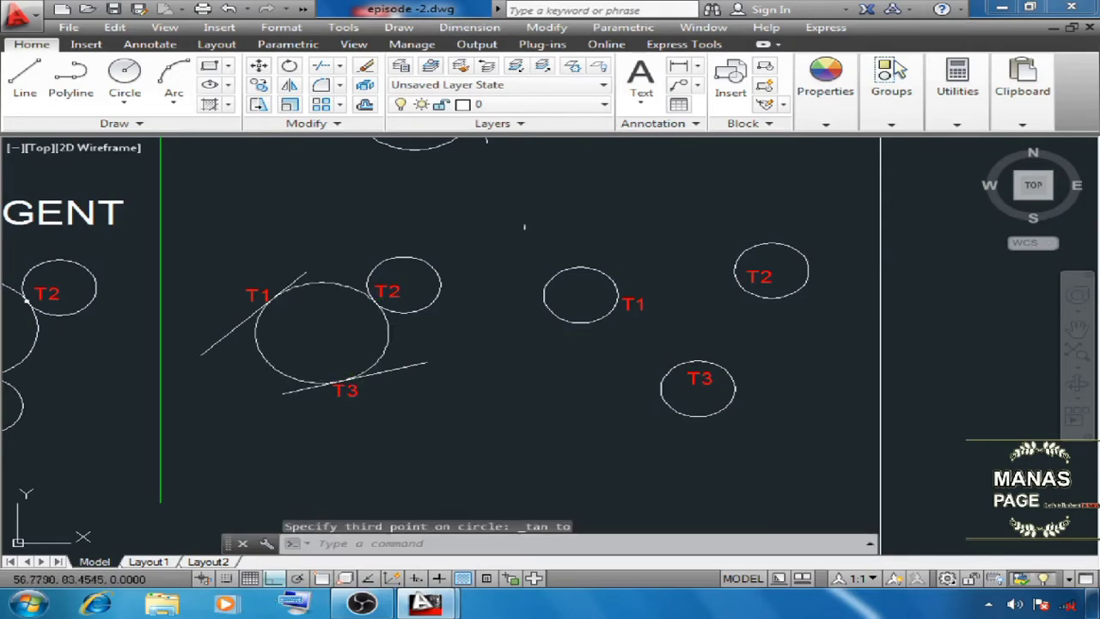
Draw a Tan, Tan, Tan circle touching the three small practice circles T1, T2 and T3.
{"action": "left_click", "coordinate": [400, 26]}
{"action": "mouse_move", "coordinate": [494, 260]}
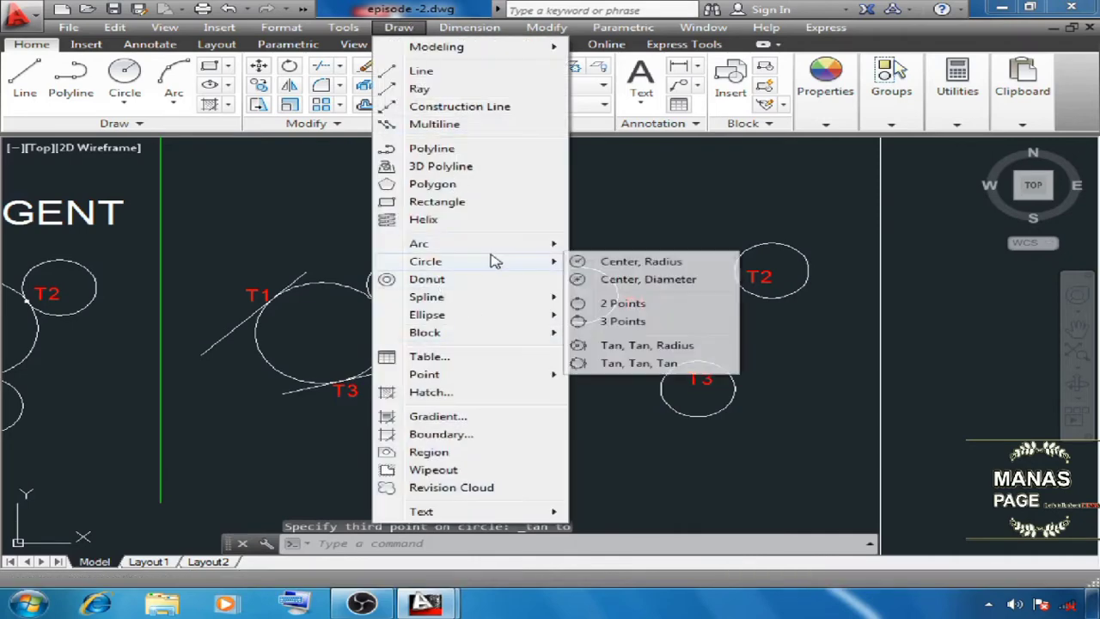
{"action": "left_click", "coordinate": [640, 362]}
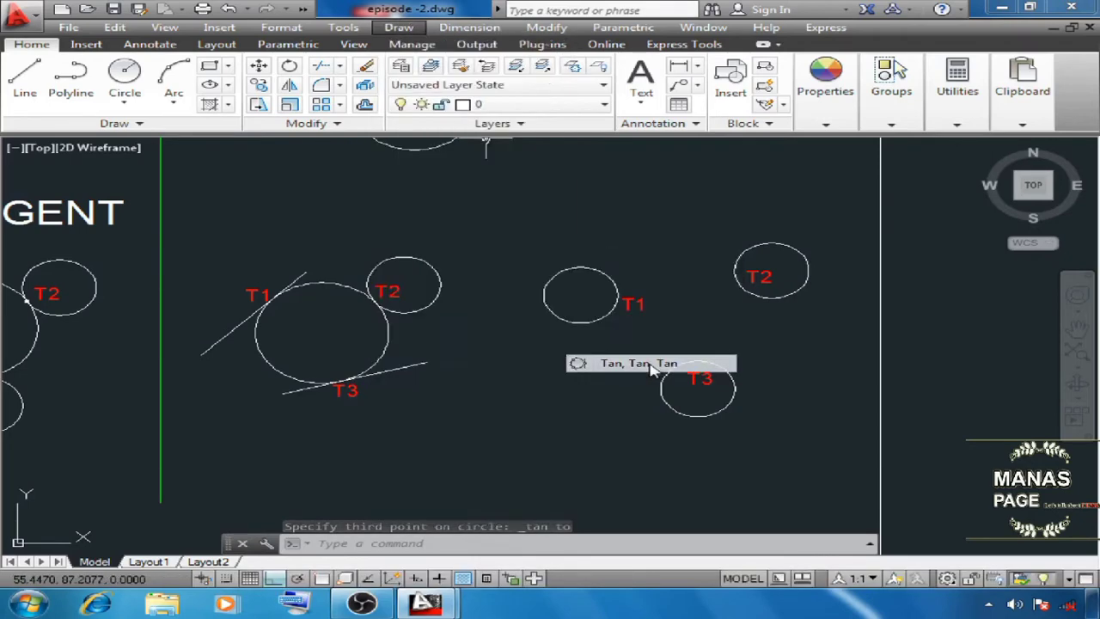
{"action": "left_click", "coordinate": [610, 314]}
{"action": "left_click", "coordinate": [724, 275]}
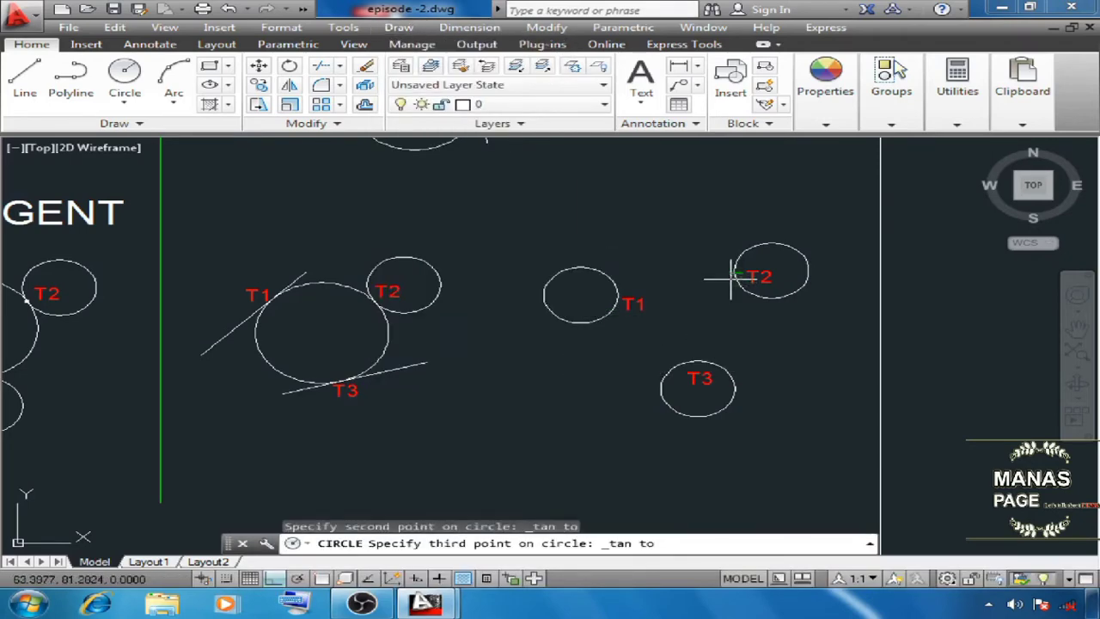
{"action": "left_click", "coordinate": [700, 366]}
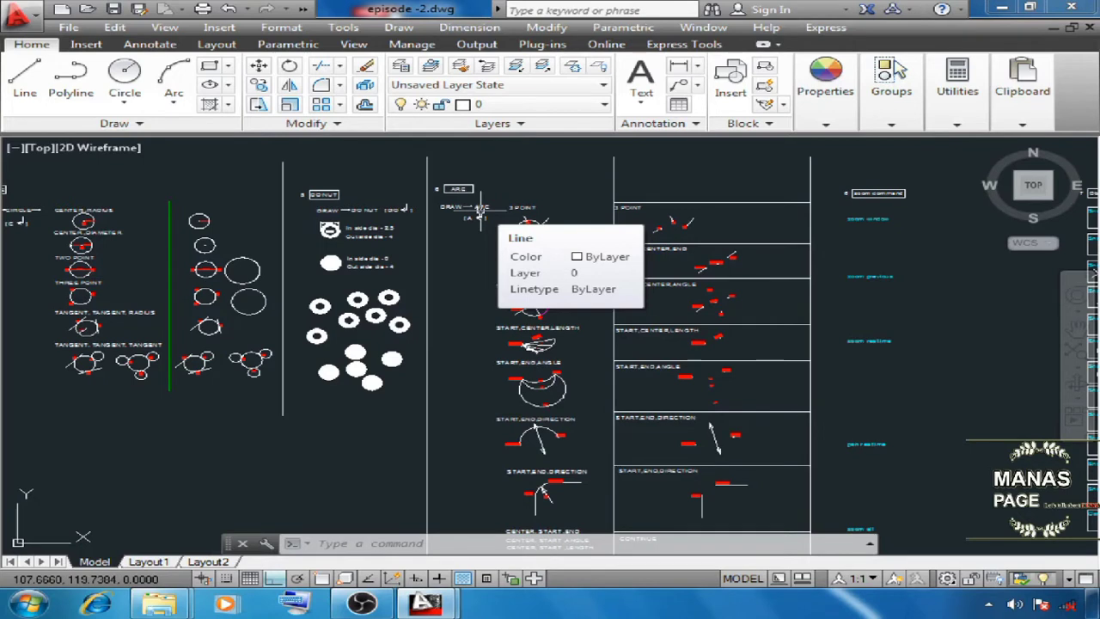
Examine the DO NUT section's ring and solid disc examples with their inside and outside diameters.
{"action": "scroll", "coordinate": [323, 189], "scroll_direction": "up", "scroll_amount": 9}
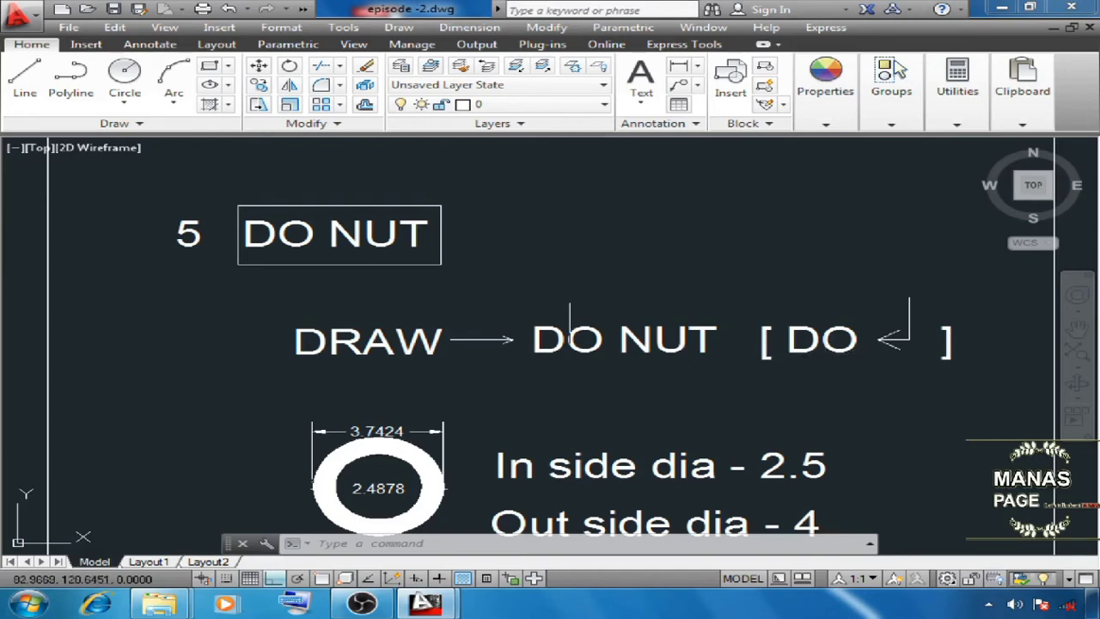
{"action": "scroll", "coordinate": [524, 275], "scroll_direction": "down", "scroll_amount": 4}
{"action": "scroll", "coordinate": [567, 369], "scroll_direction": "up", "scroll_amount": 4}
{"action": "scroll", "coordinate": [532, 330], "scroll_direction": "up", "scroll_amount": 2}
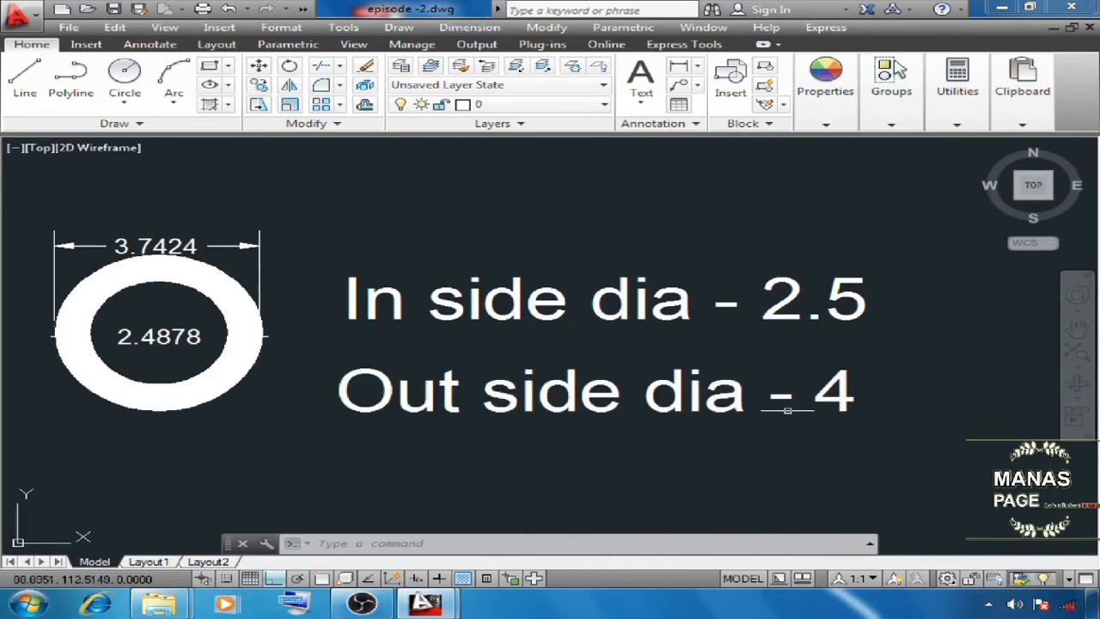
{"action": "scroll", "coordinate": [378, 316], "scroll_direction": "down", "scroll_amount": 2}
{"action": "scroll", "coordinate": [229, 352], "scroll_direction": "up", "scroll_amount": 2}
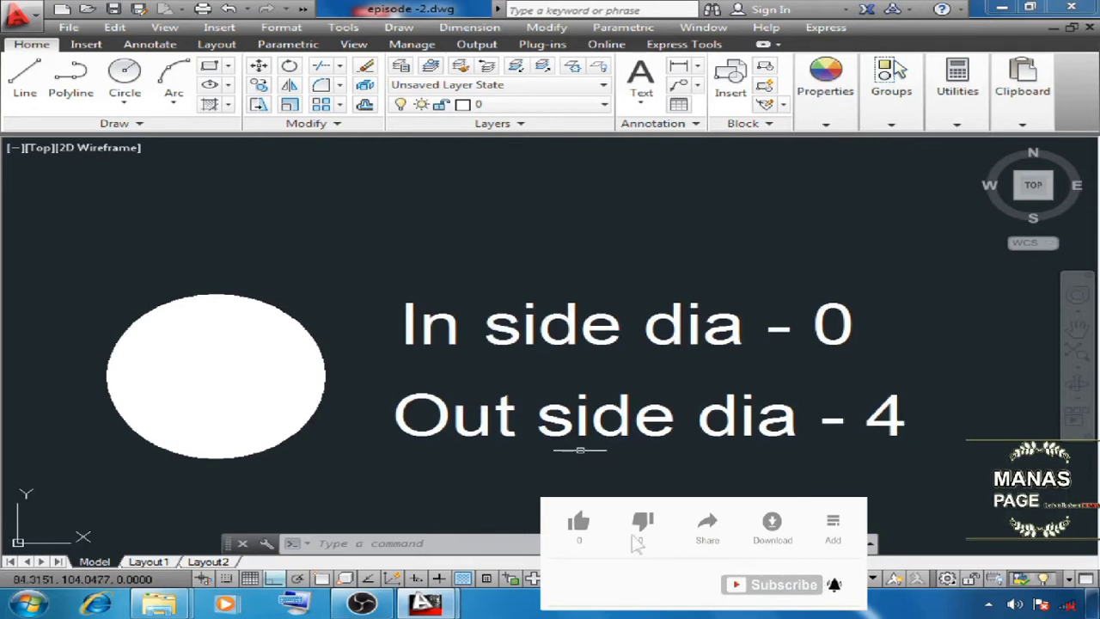
{"action": "left_click", "coordinate": [290, 400]}
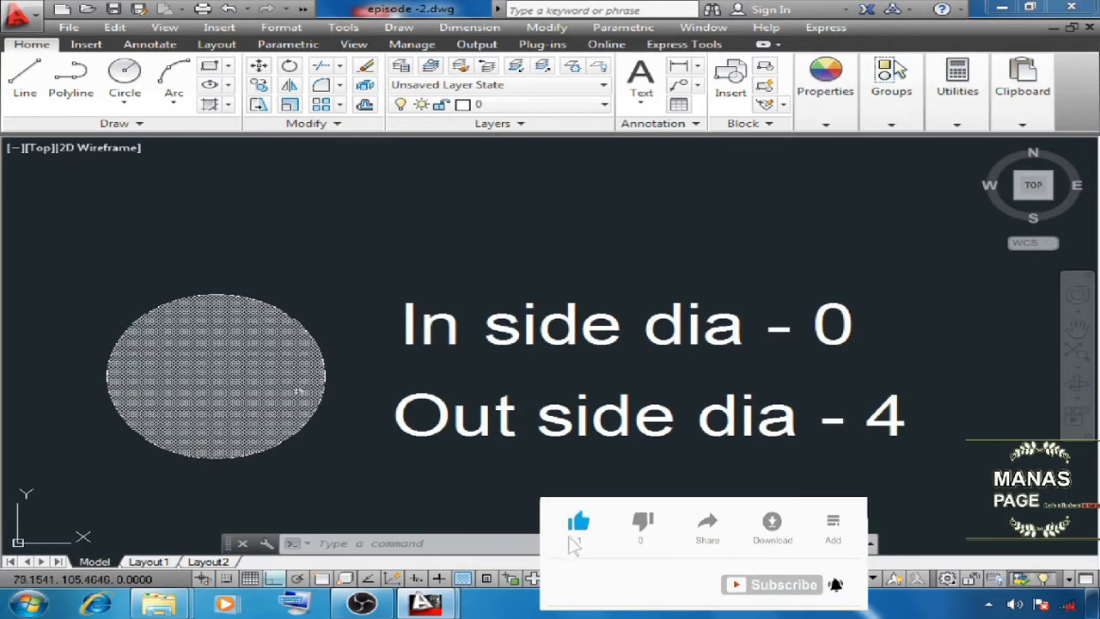
{"action": "key", "text": "Escape"}
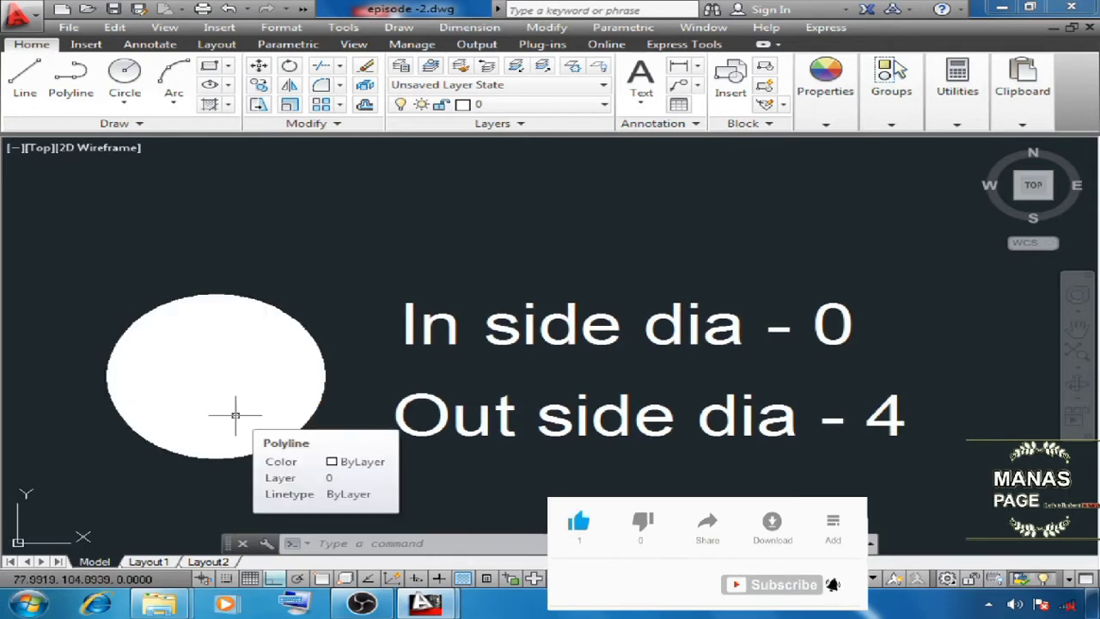
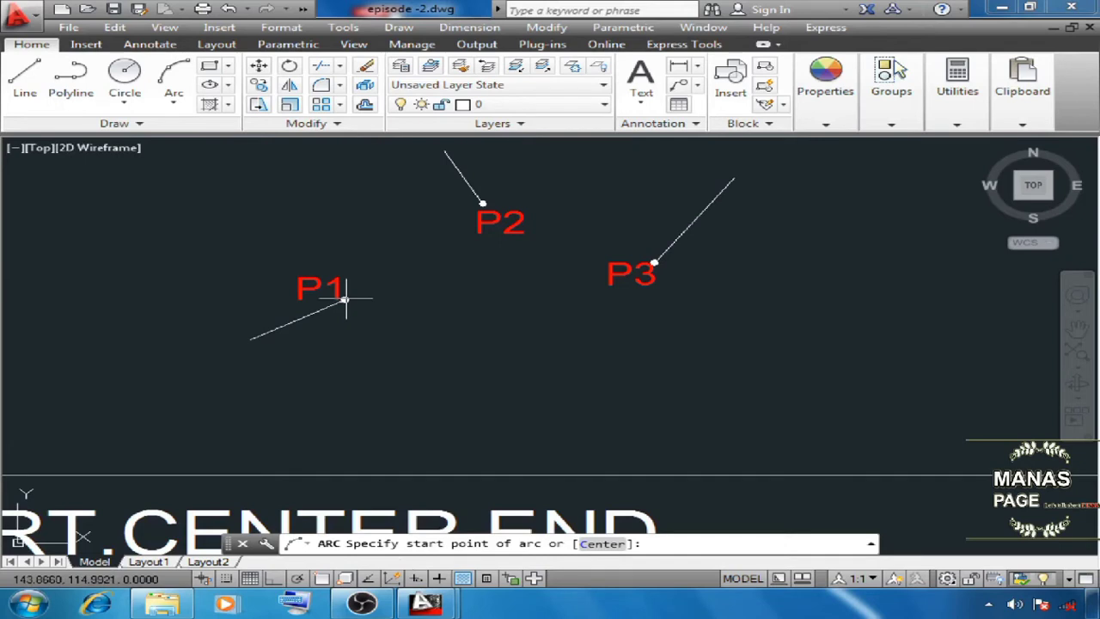
Draw a three-point arc in the practice column starting at P1, passing through P2 and ending at P3.
{"action": "left_click", "coordinate": [345, 299]}
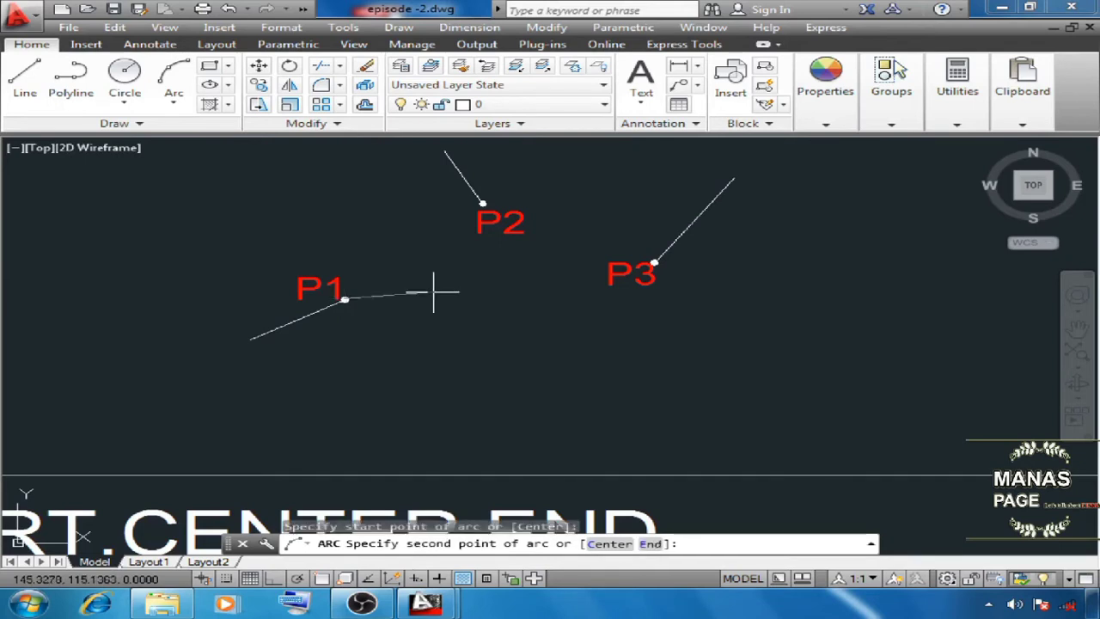
{"action": "left_click", "coordinate": [482, 203]}
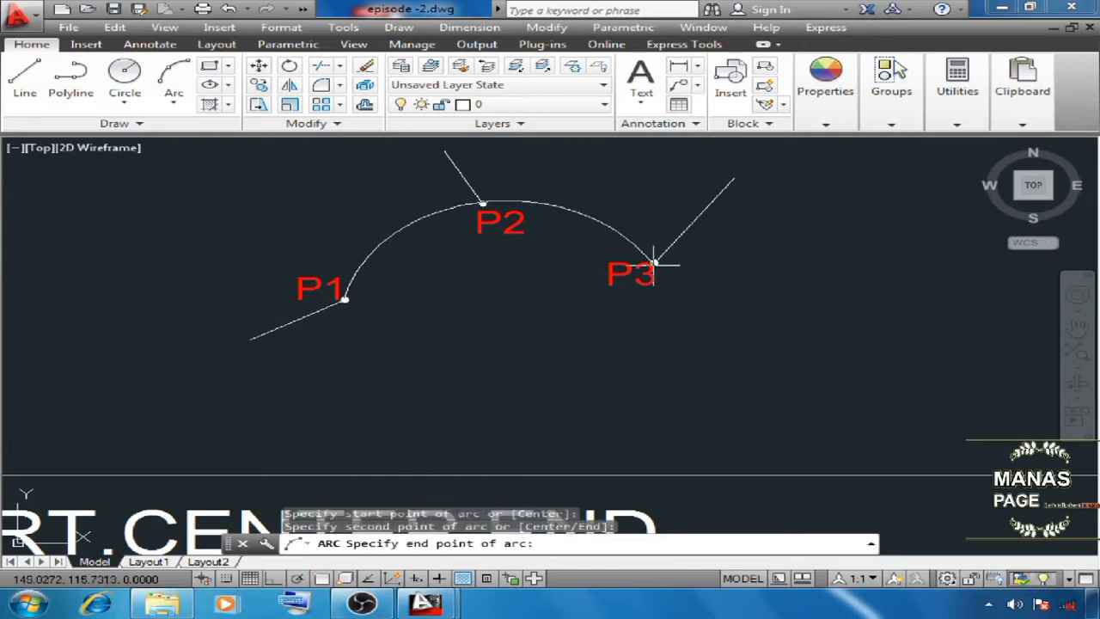
{"action": "left_click", "coordinate": [655, 263]}
Draw another three-point arc through freely picked points in the empty area beside the P1-P2-P3 arc.
{"action": "left_click", "coordinate": [399, 27]}
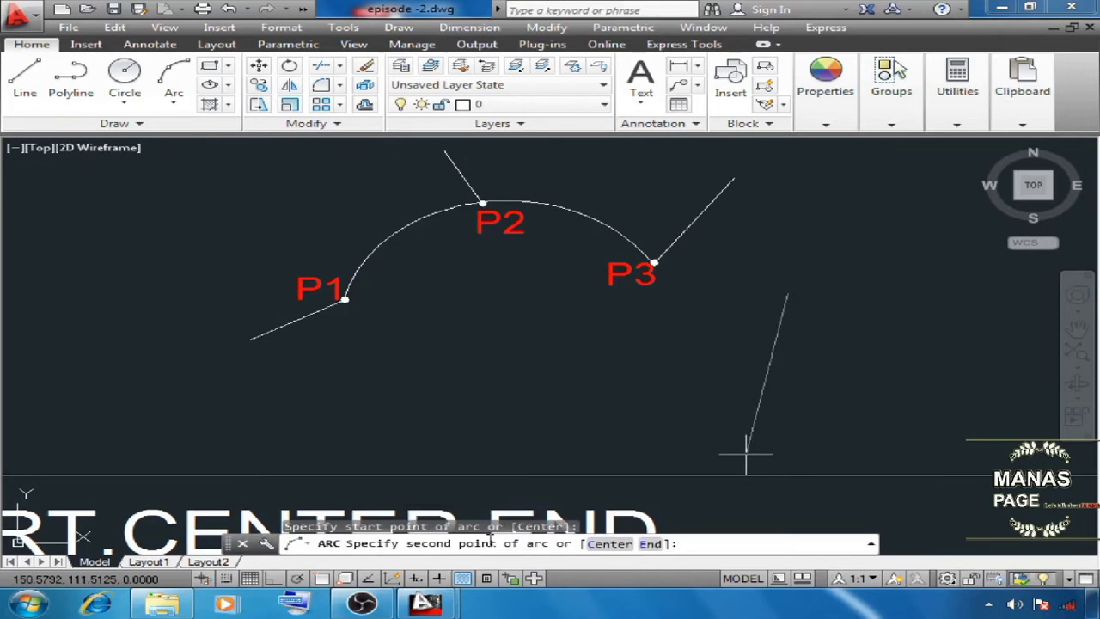
{"action": "left_click", "coordinate": [883, 237]}
{"action": "left_click", "coordinate": [902, 384]}
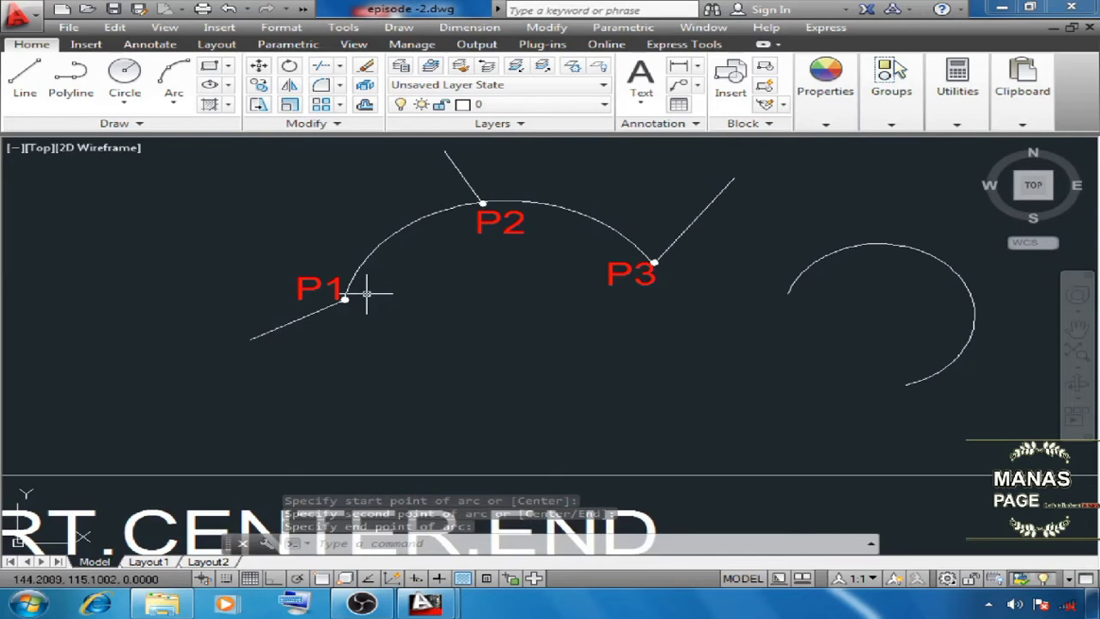
{"action": "scroll", "coordinate": [654, 258], "scroll_direction": "down", "scroll_amount": 2}
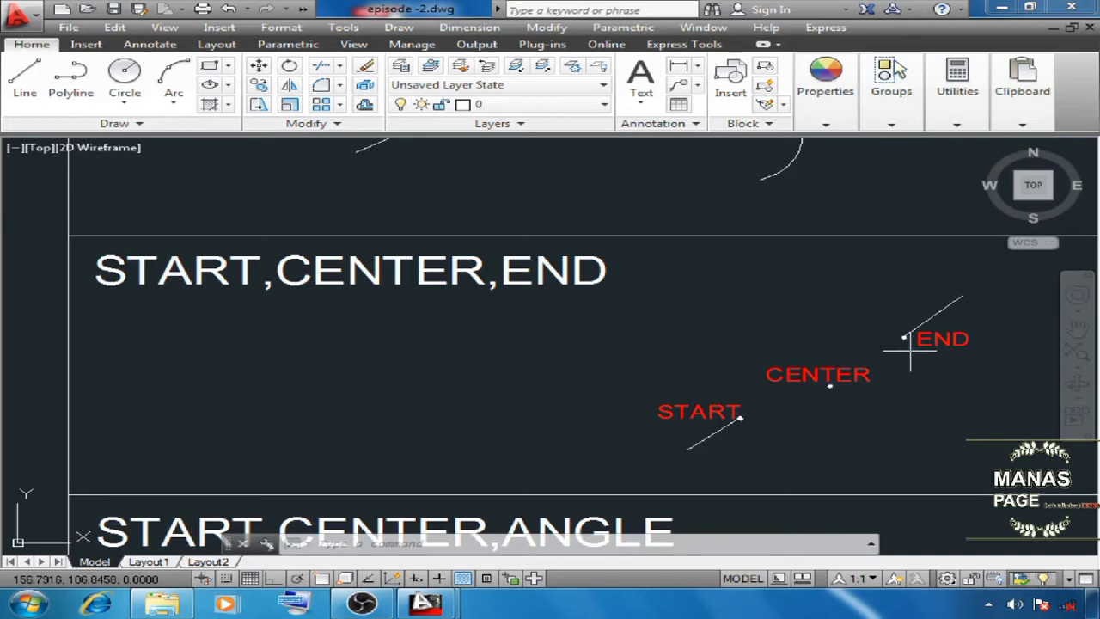
Draw a Start, Center, End arc in its practice cell using the marked START, CENTER and END points.
{"action": "middle_click_drag", "start_coordinate": [909, 351], "coordinate": [721, 330]}
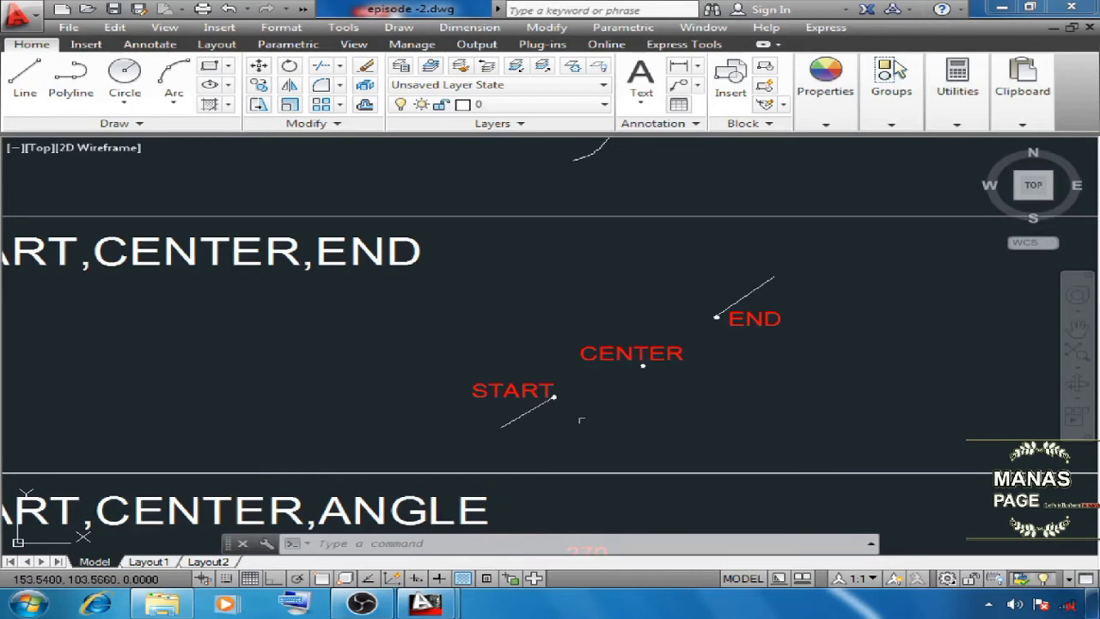
{"action": "left_click", "coordinate": [398, 27]}
{"action": "mouse_move", "coordinate": [418, 244]}
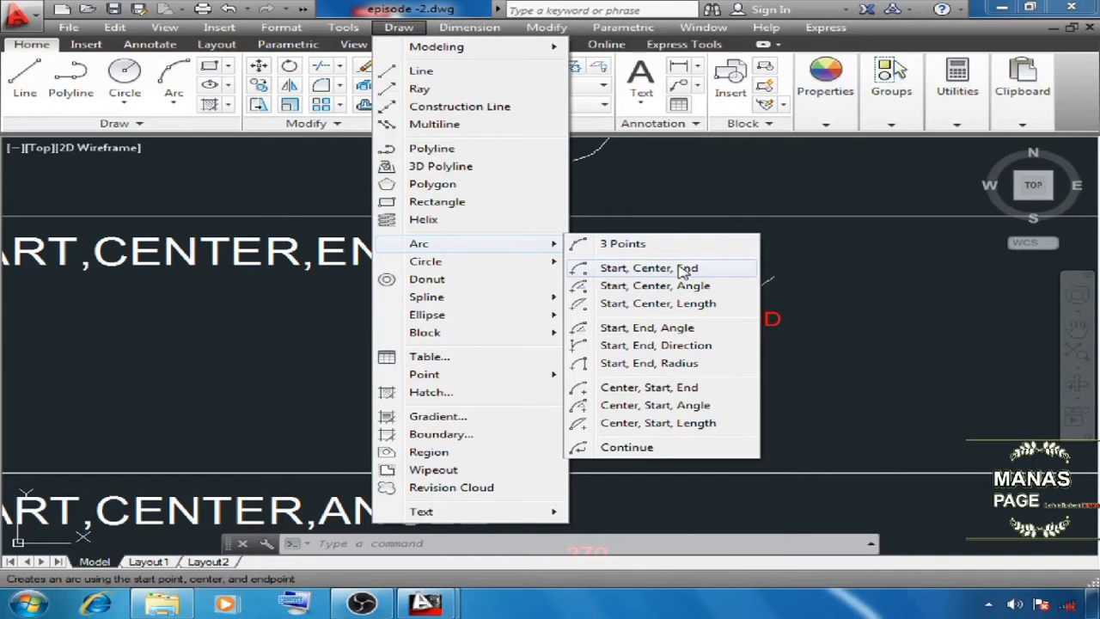
{"action": "left_click", "coordinate": [683, 269]}
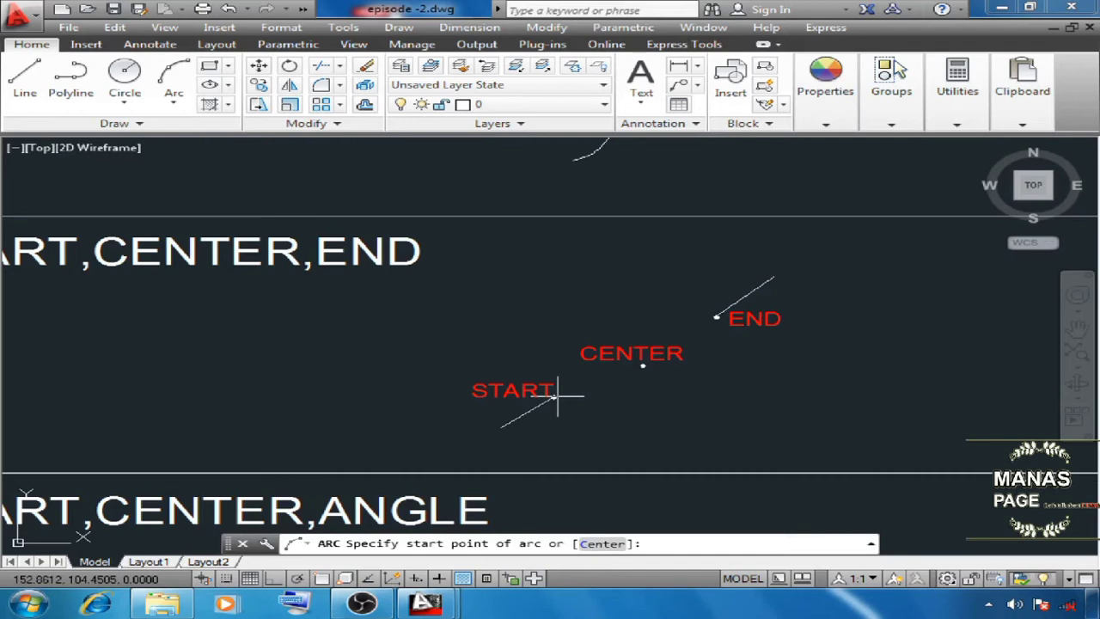
{"action": "left_click", "coordinate": [555, 395]}
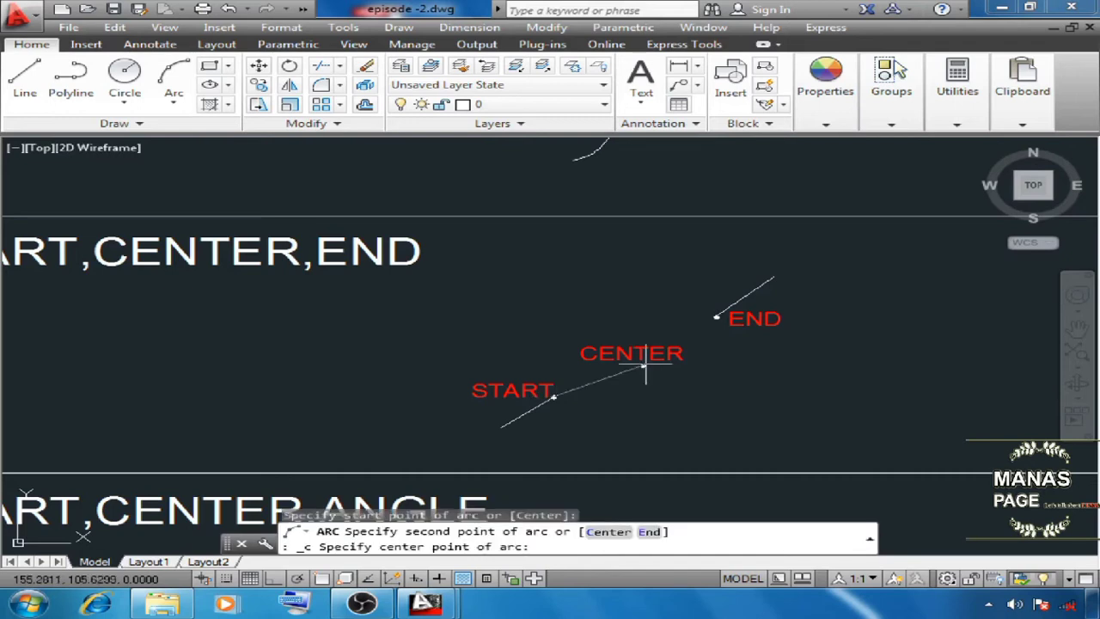
{"action": "left_click", "coordinate": [644, 367]}
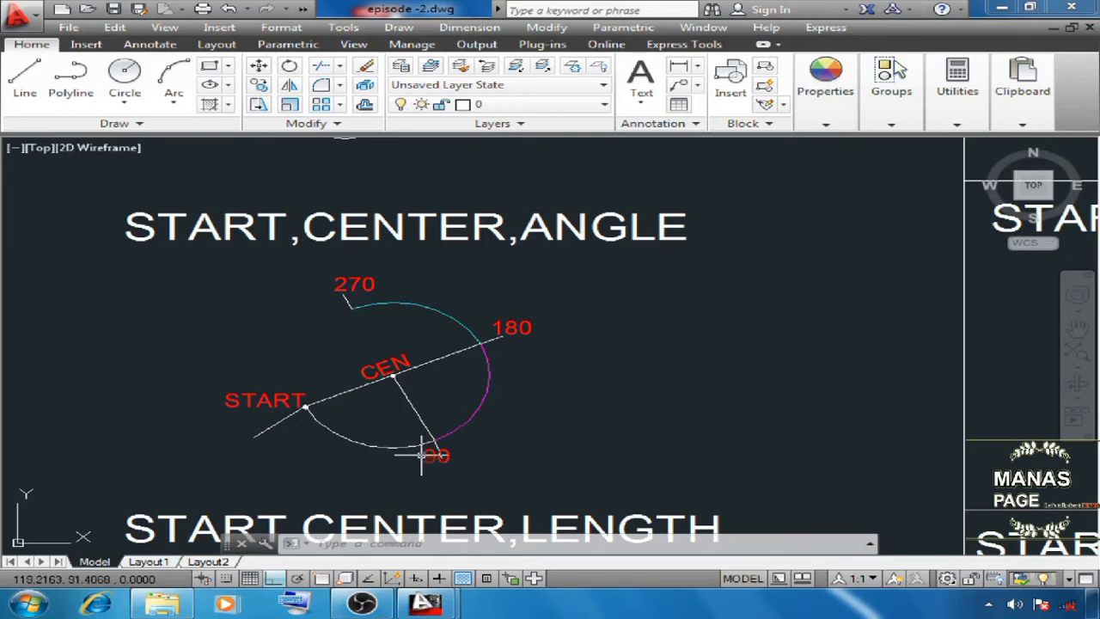
Draw a Start, Center, Angle arc in its practice cell from START around CEN with an included angle of 120.
{"action": "scroll", "coordinate": [280, 364], "scroll_direction": "down", "scroll_amount": 9}
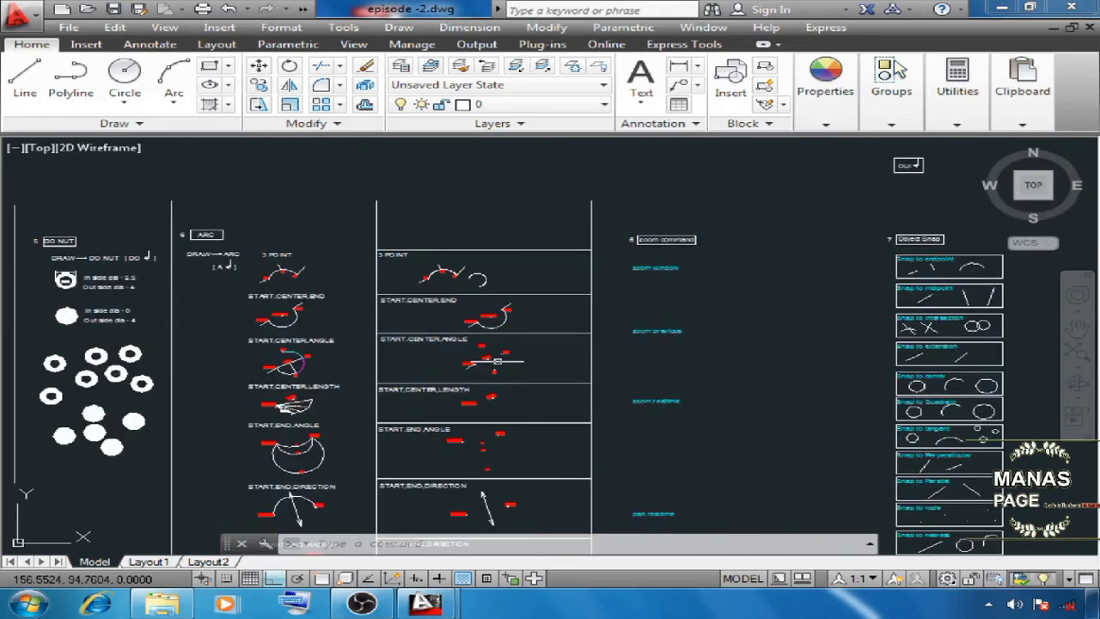
{"action": "scroll", "coordinate": [492, 363], "scroll_direction": "up", "scroll_amount": 11}
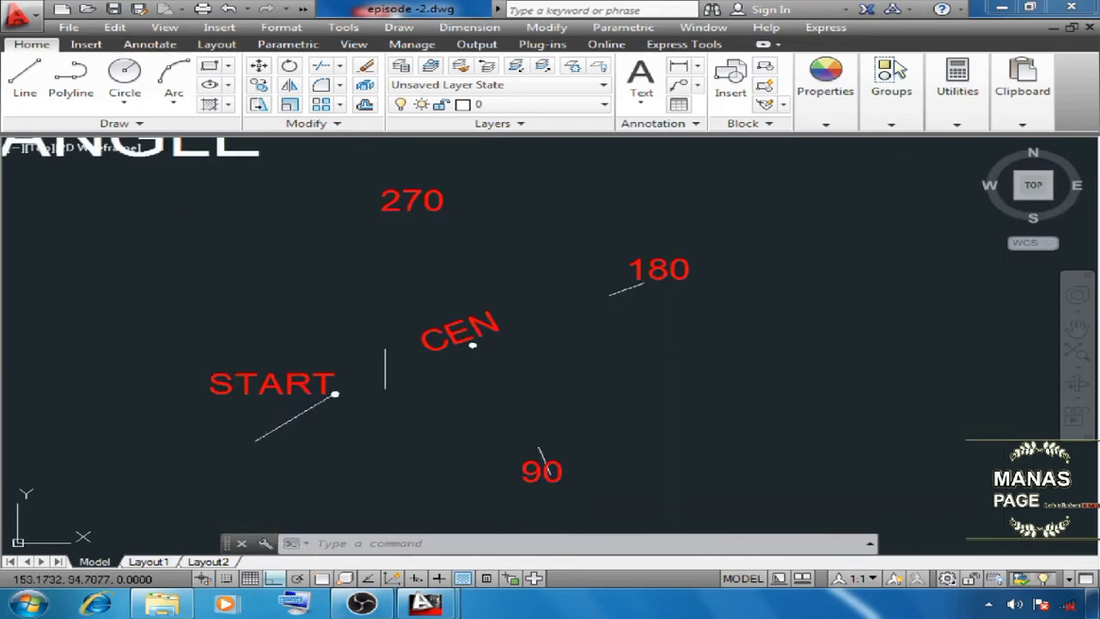
{"action": "left_click", "coordinate": [399, 28]}
{"action": "mouse_move", "coordinate": [516, 245]}
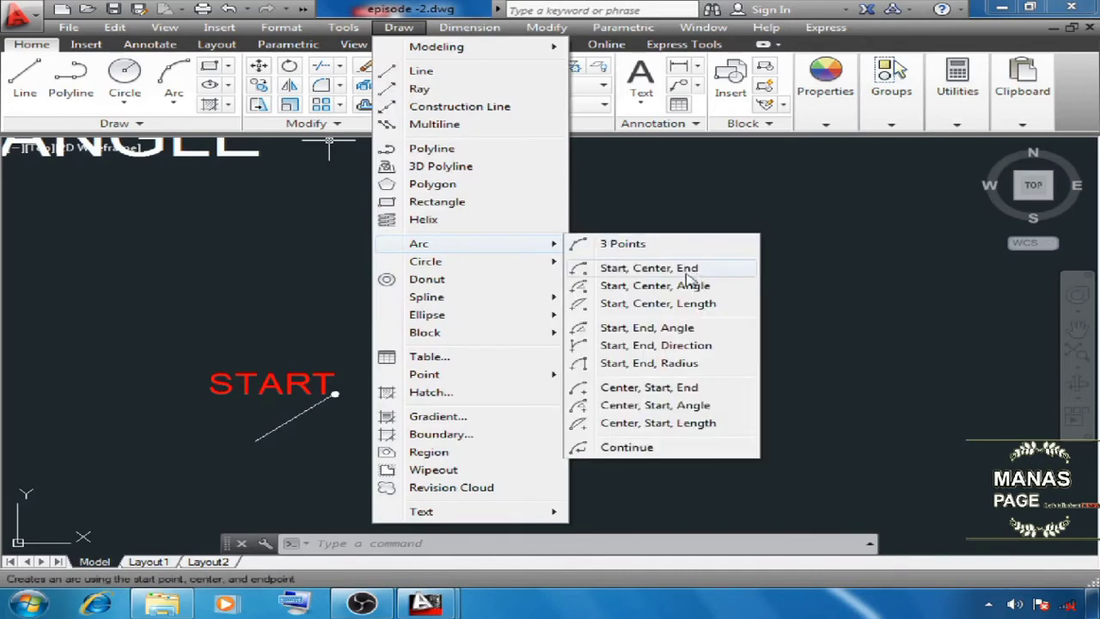
{"action": "left_click", "coordinate": [649, 268]}
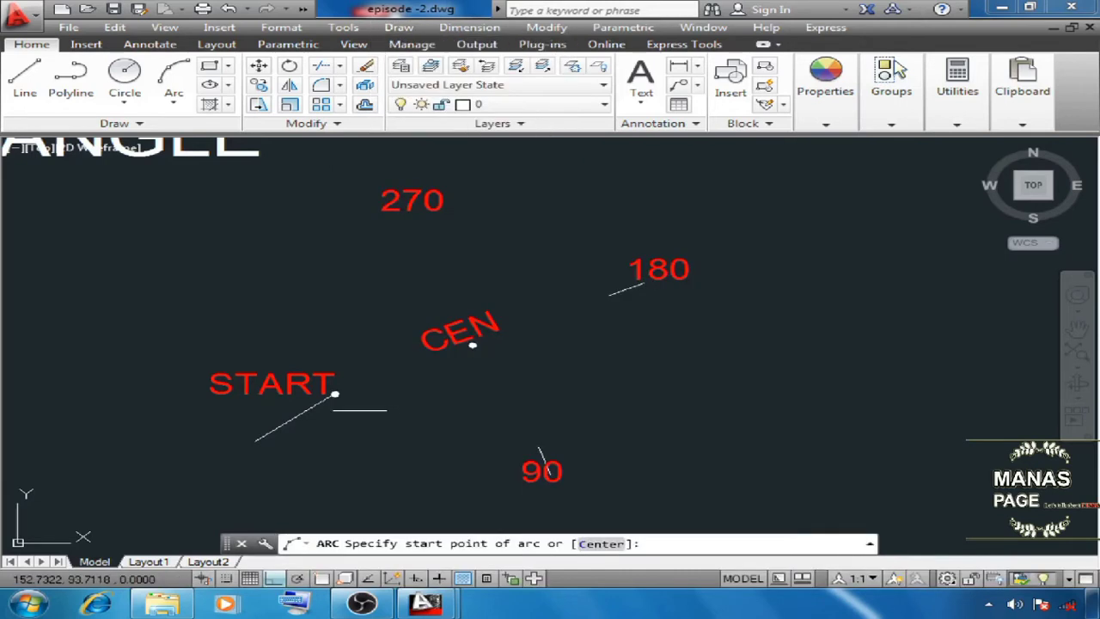
{"action": "left_click", "coordinate": [336, 393]}
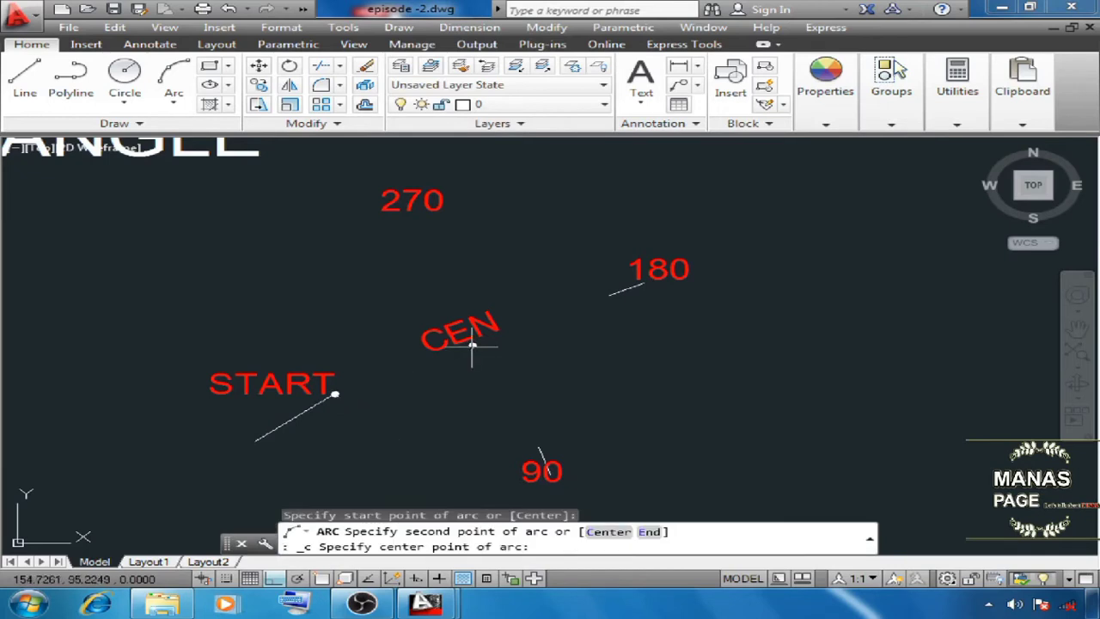
{"action": "left_click", "coordinate": [471, 345]}
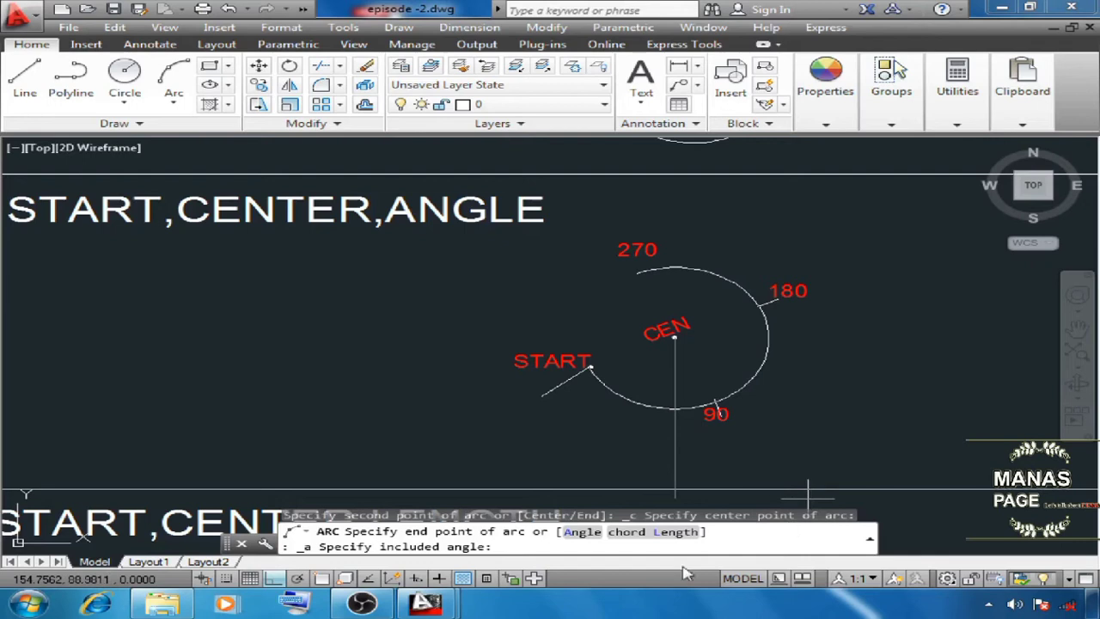
{"action": "type", "text": "120"}
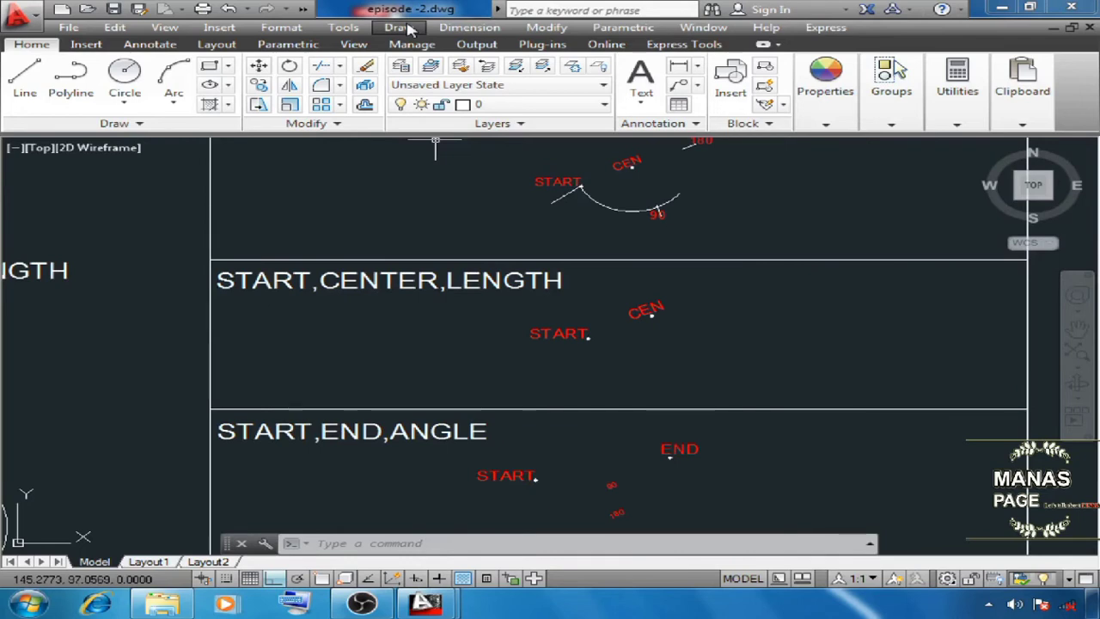
Draw a Start, Center, Length arc in its practice cell from START around CEN with a chord length of 3.
{"action": "left_click", "coordinate": [410, 29]}
{"action": "left_click", "coordinate": [657, 303]}
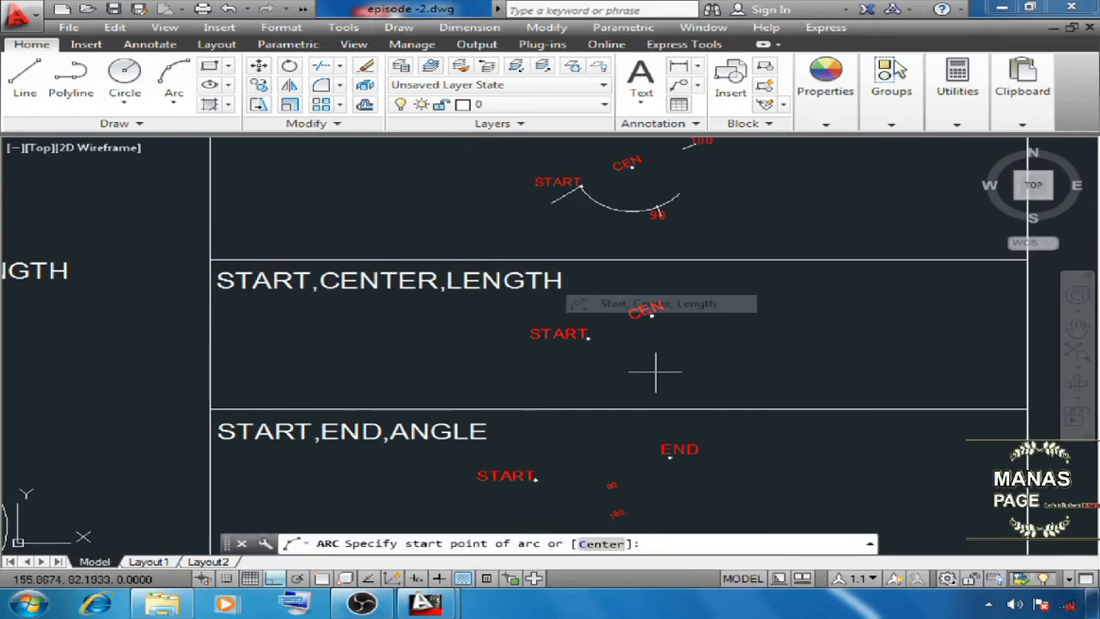
{"action": "left_click", "coordinate": [589, 338]}
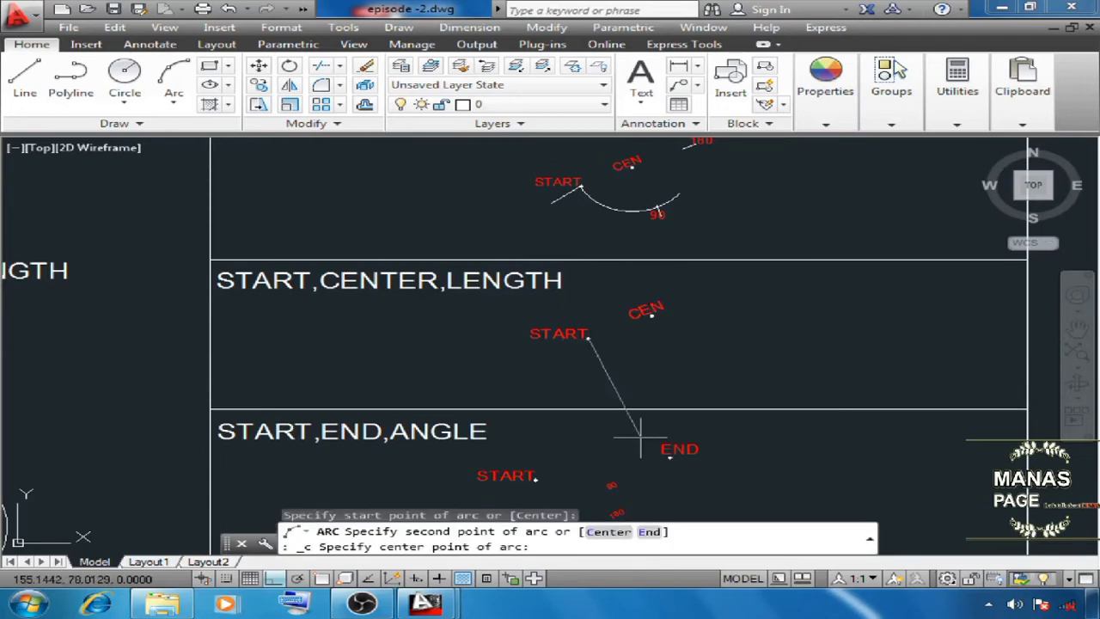
{"action": "left_click", "coordinate": [651, 315]}
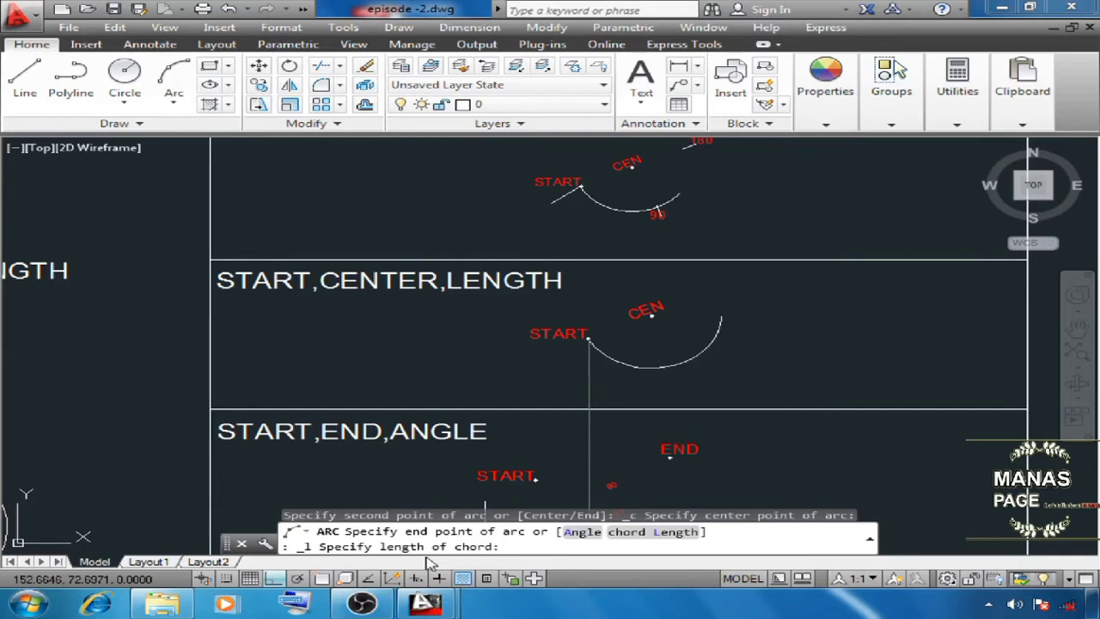
{"action": "type", "text": "3"}
{"action": "key", "text": "Return"}
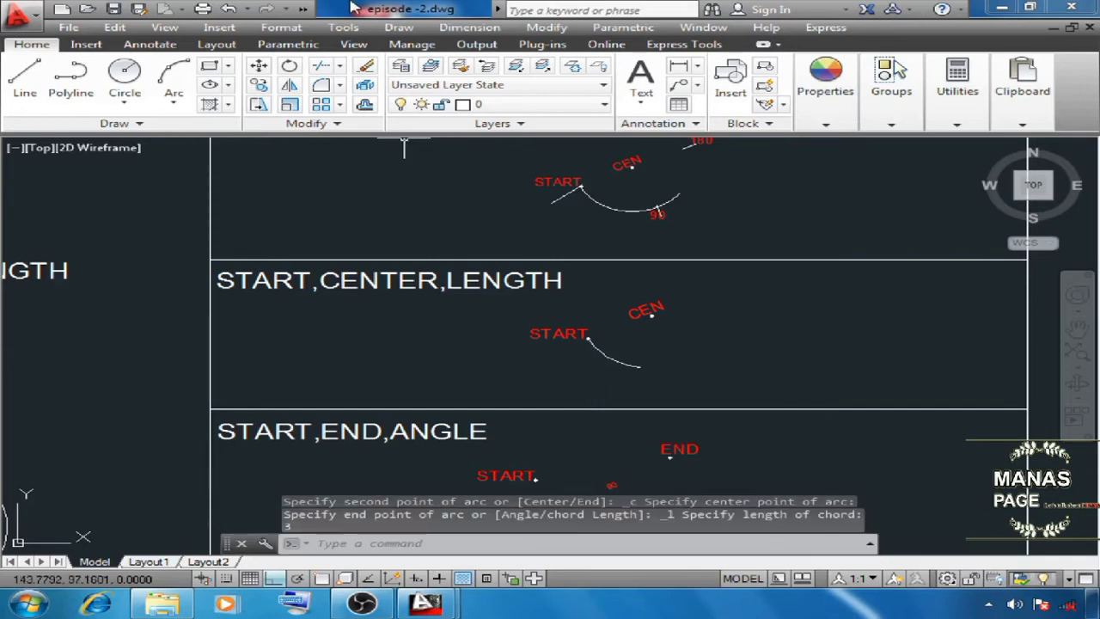
Draw a second Start, Center, Length arc from the same START and CEN points with a chord length of 5.
{"action": "left_click", "coordinate": [398, 28]}
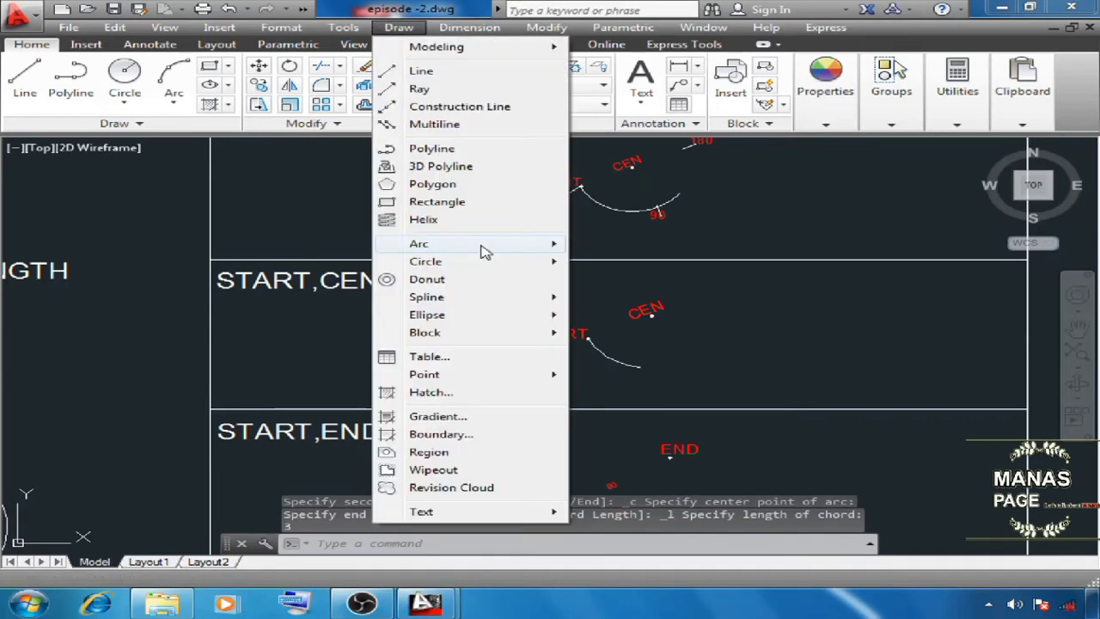
{"action": "left_click", "coordinate": [588, 334]}
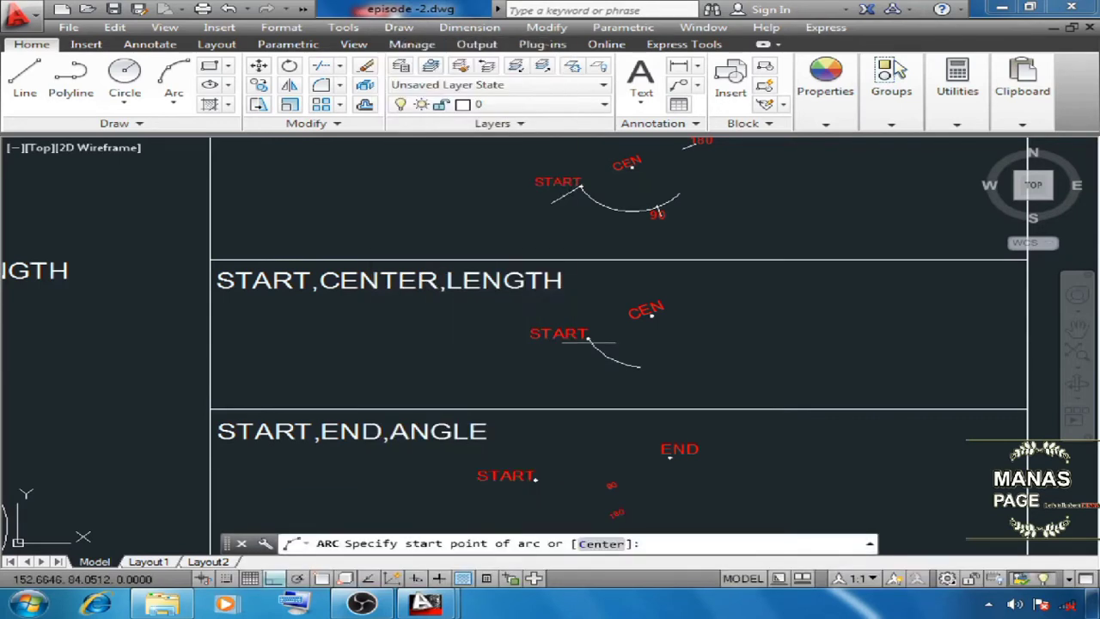
{"action": "left_click", "coordinate": [588, 339]}
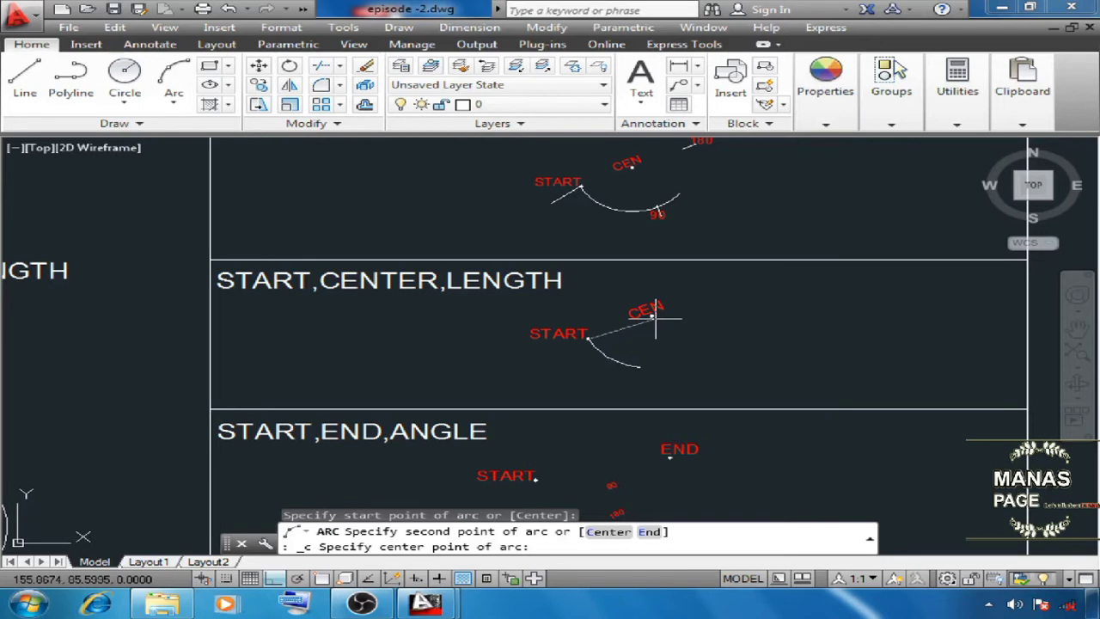
{"action": "left_click", "coordinate": [655, 318]}
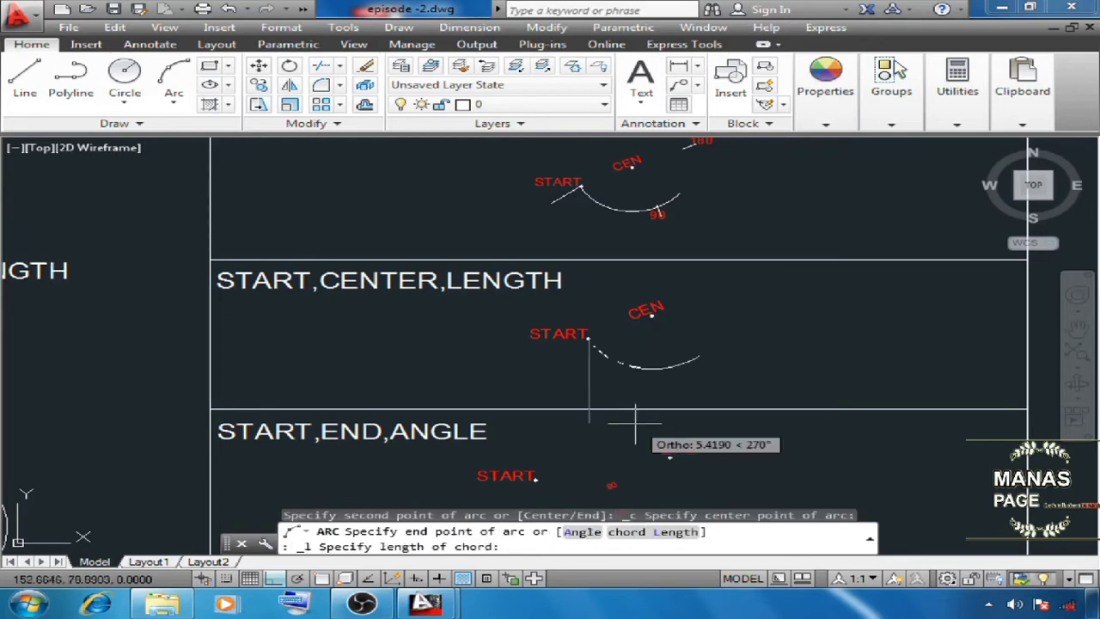
{"action": "type", "text": "5"}
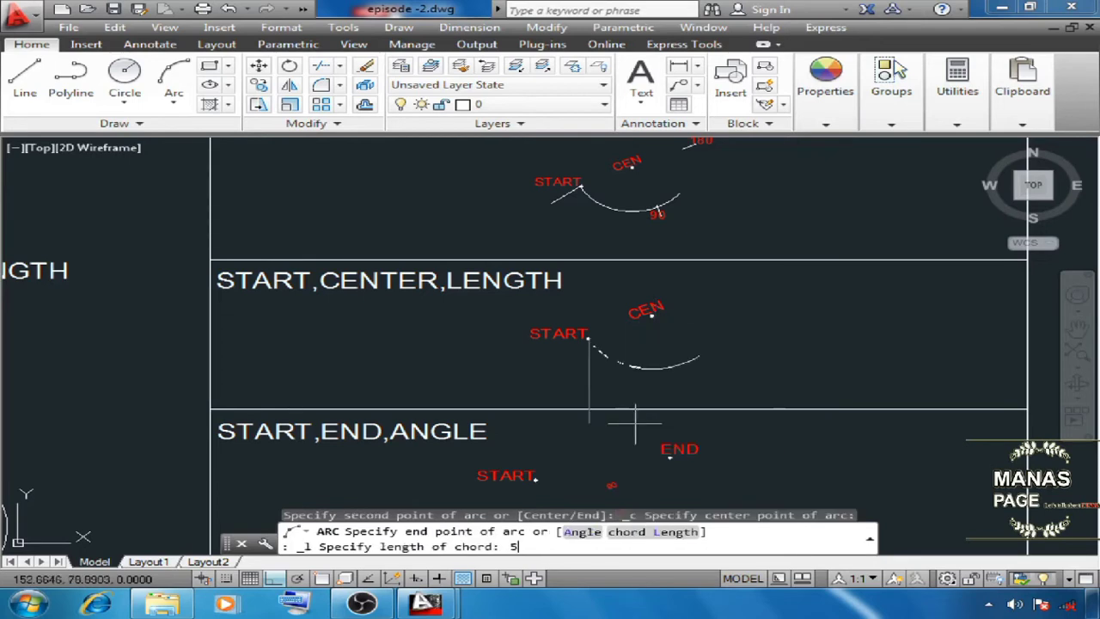
{"action": "key", "text": "Return"}
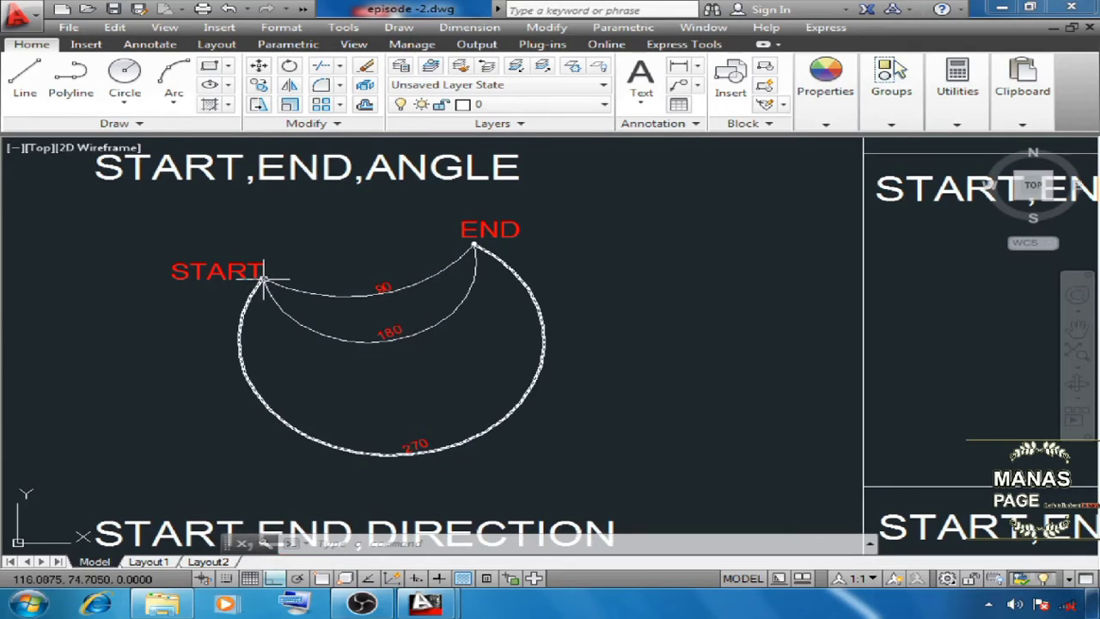
Draw a Start, End, Angle arc in its practice cell from START to END with an included angle of 90.
{"action": "scroll", "coordinate": [433, 250], "scroll_direction": "up", "scroll_amount": 2}
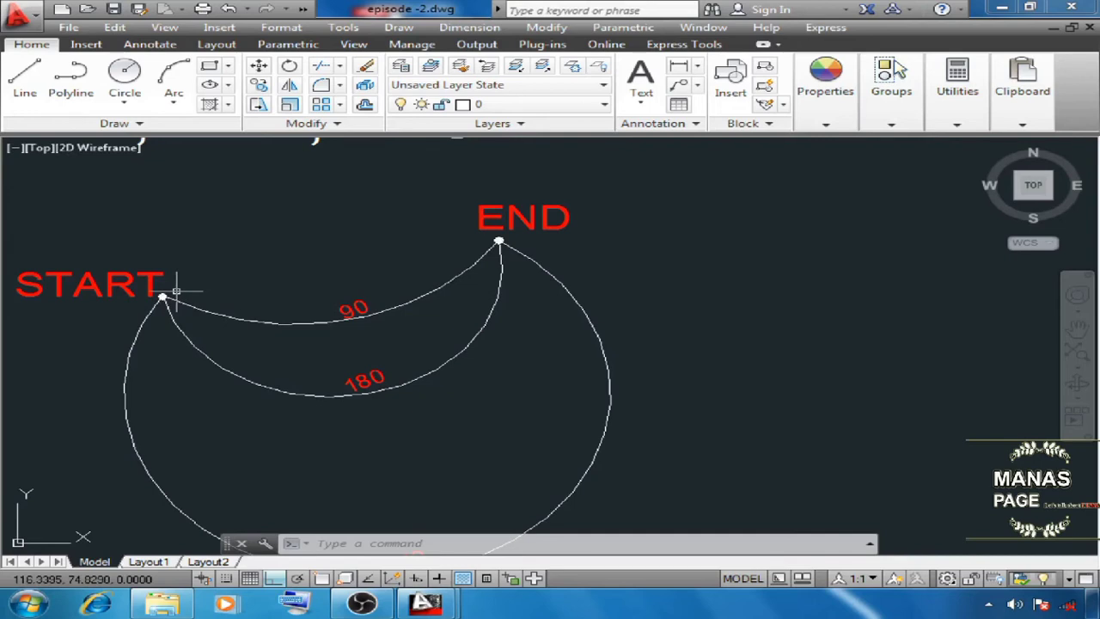
{"action": "left_click", "coordinate": [398, 28]}
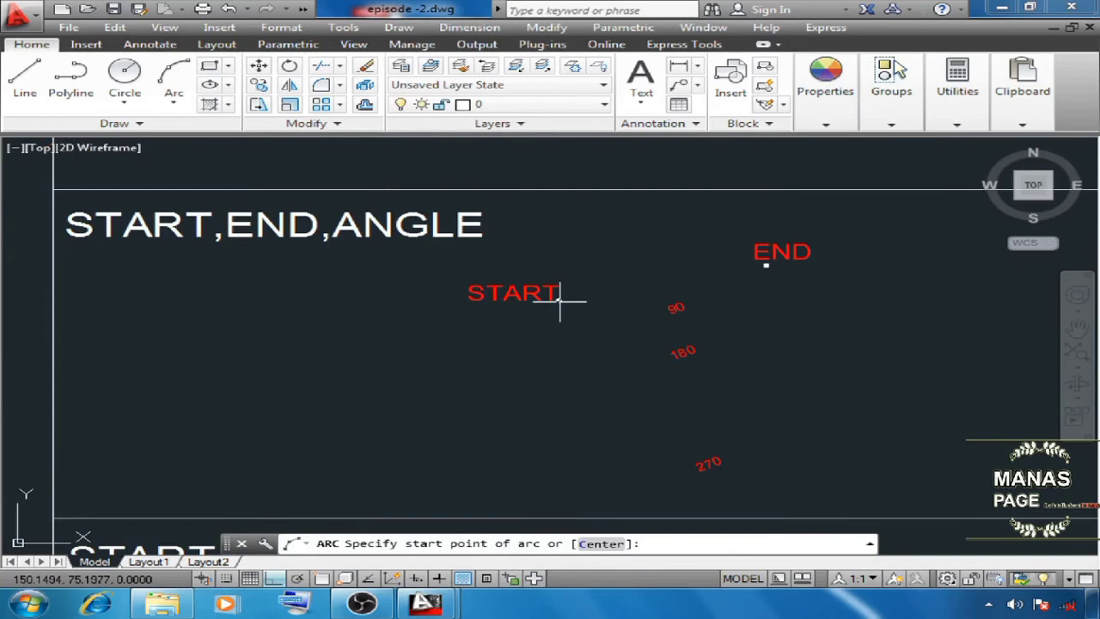
{"action": "left_click", "coordinate": [559, 301]}
{"action": "left_click", "coordinate": [767, 265]}
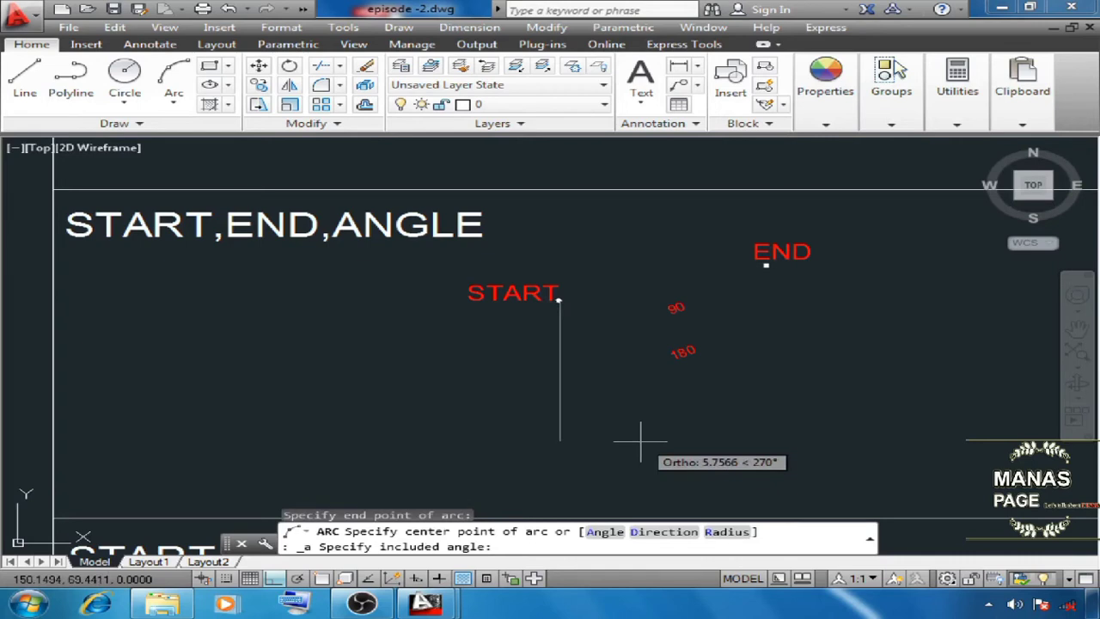
{"action": "type", "text": "90"}
{"action": "key", "text": "Return"}
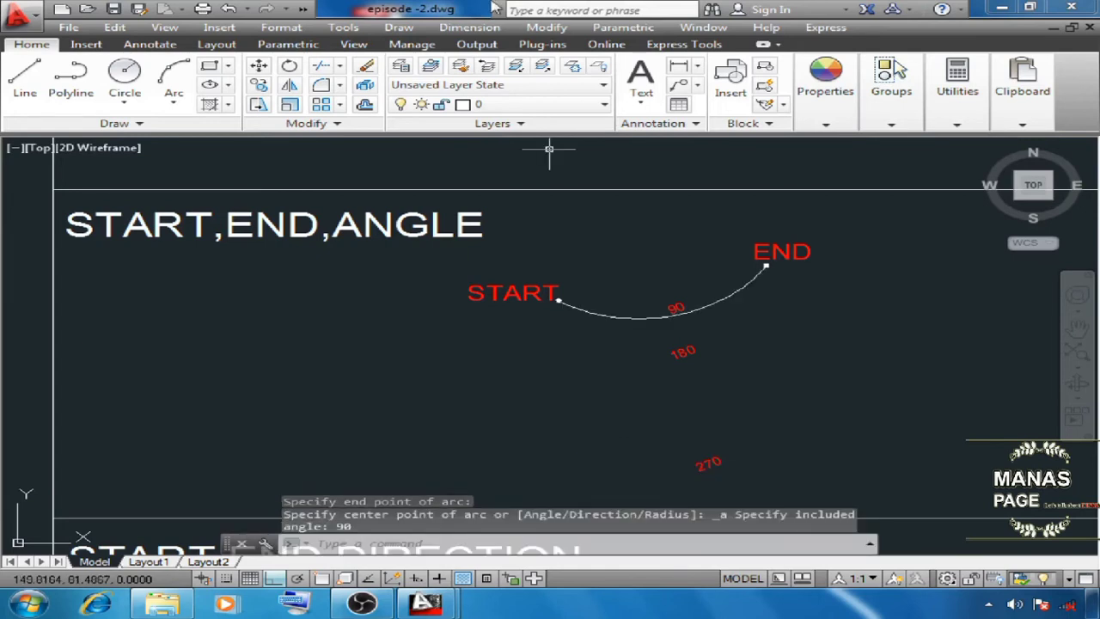
Draw another Start, End, Angle arc, starting at the END point and finishing at START, with an included angle of 180.
{"action": "left_click", "coordinate": [399, 27]}
{"action": "mouse_move", "coordinate": [447, 243]}
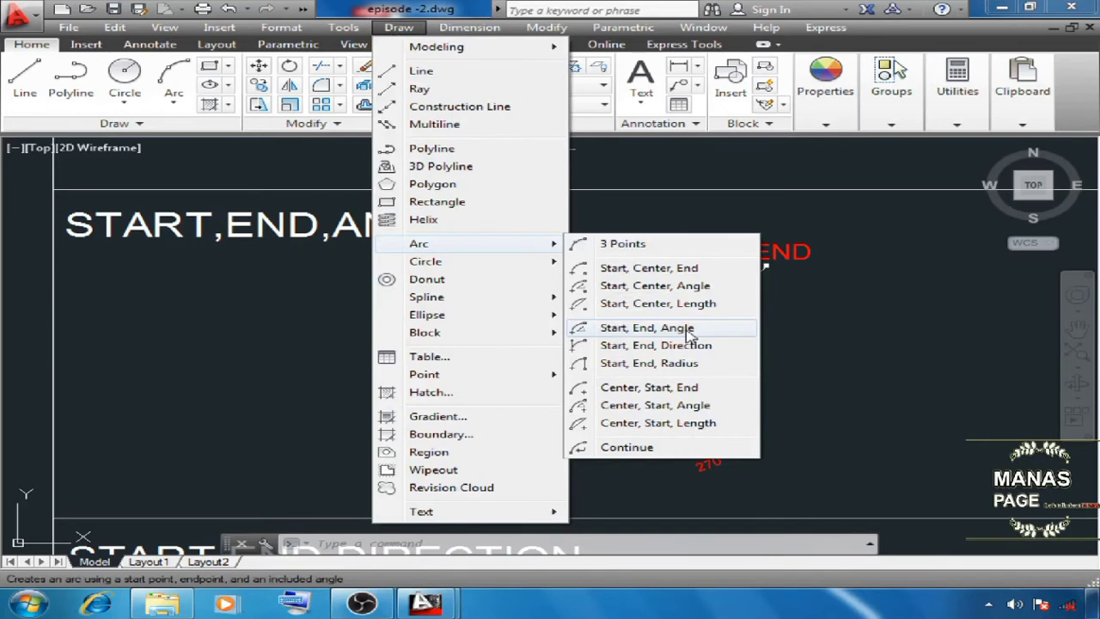
{"action": "left_click", "coordinate": [646, 328]}
{"action": "left_click", "coordinate": [563, 292]}
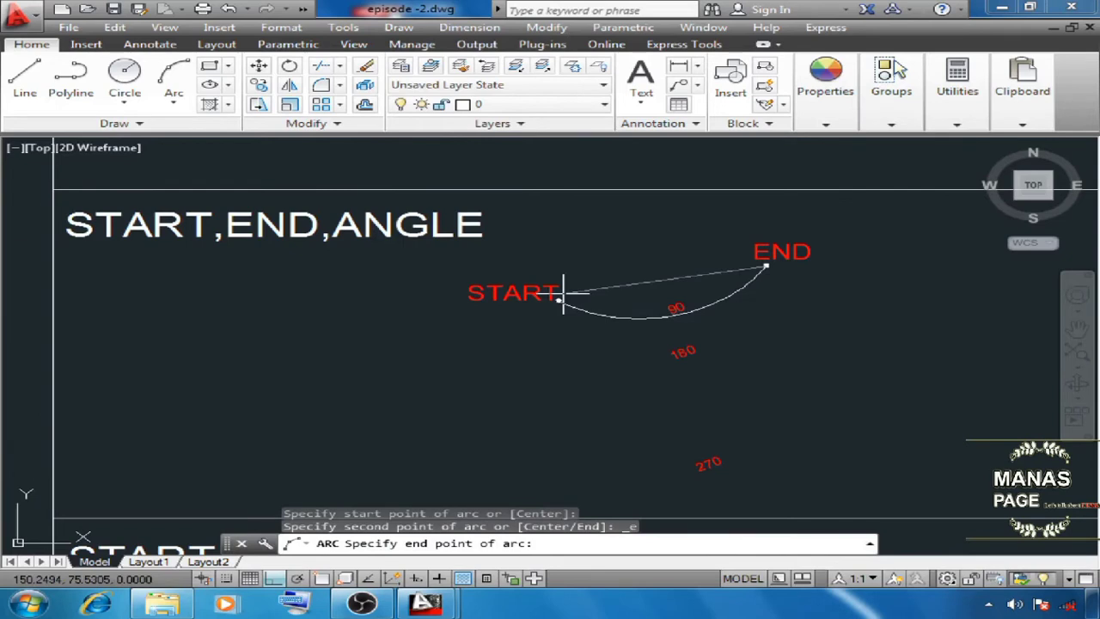
{"action": "left_click", "coordinate": [563, 293]}
{"action": "type", "text": "1"}
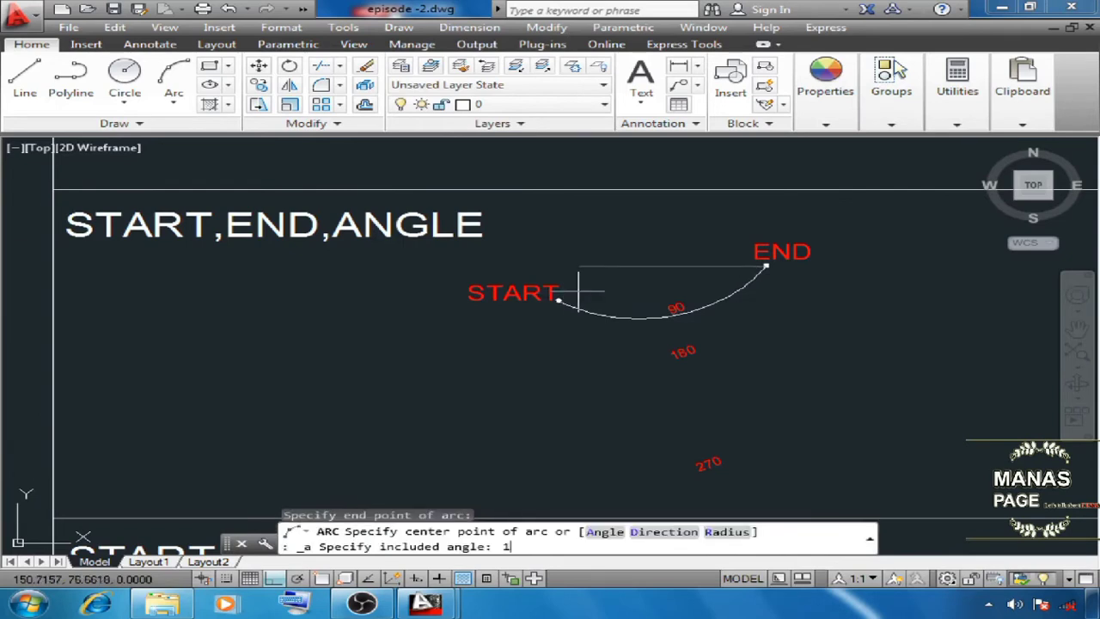
{"action": "type", "text": "80"}
{"action": "key", "text": "Return"}
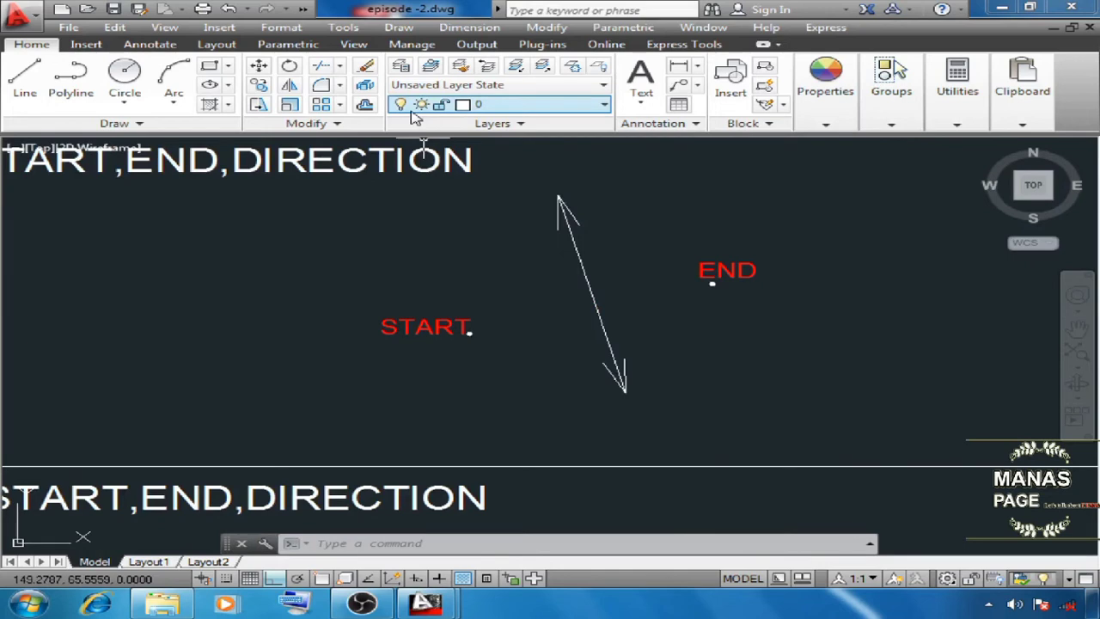
Draw a Start, End, Direction arc from START to END with Ortho mode off, aiming the tangent so the arc bulges upward.
{"action": "left_click", "coordinate": [469, 332]}
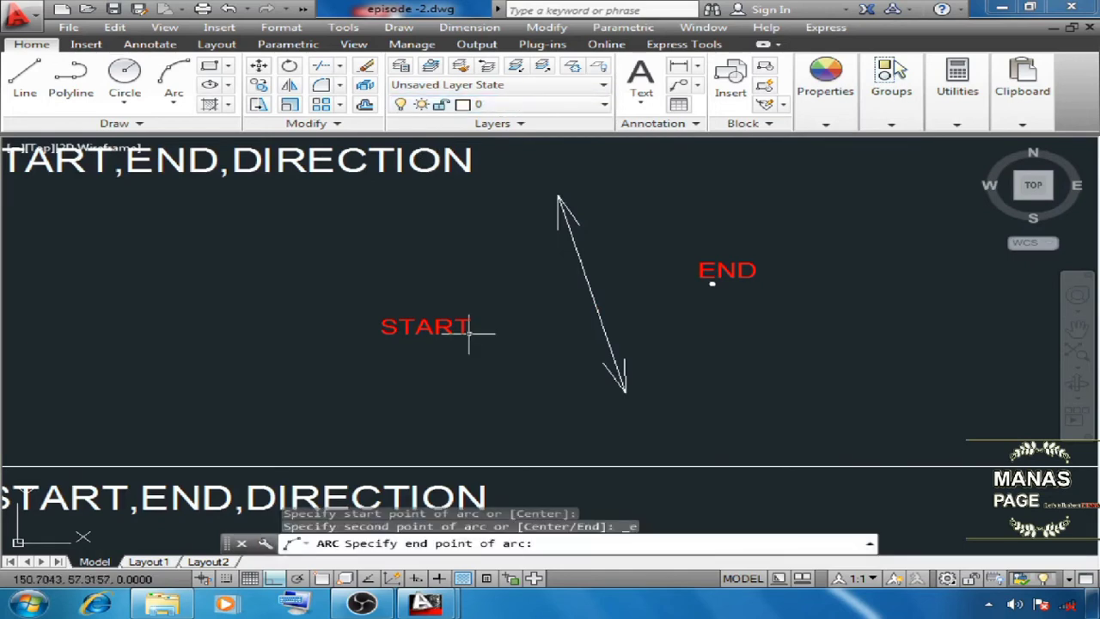
{"action": "left_click", "coordinate": [712, 282]}
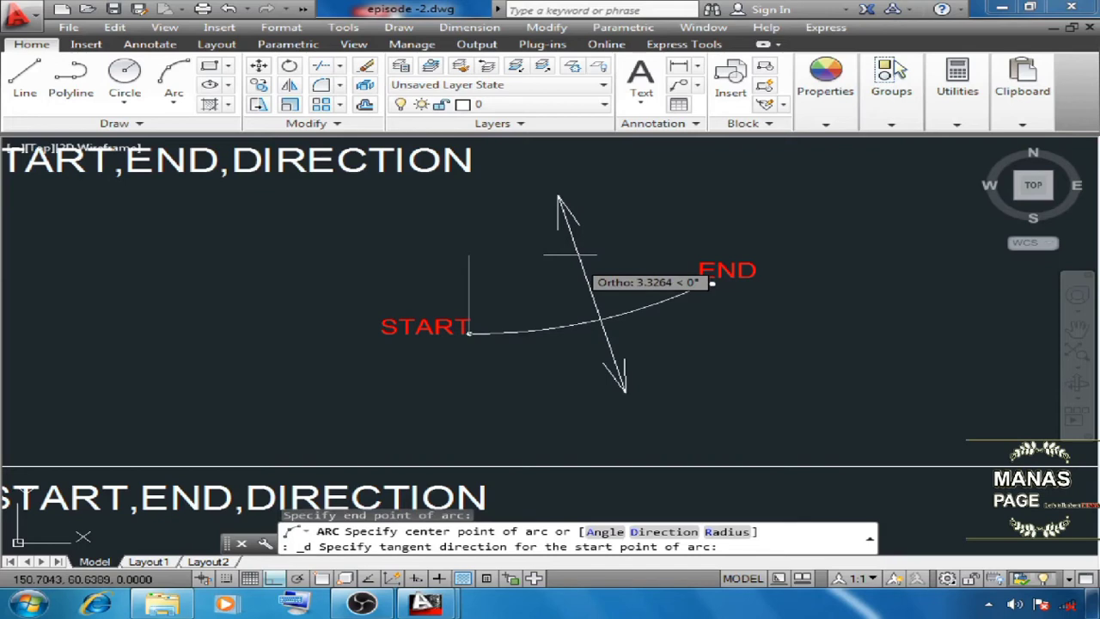
{"action": "left_click", "coordinate": [275, 580]}
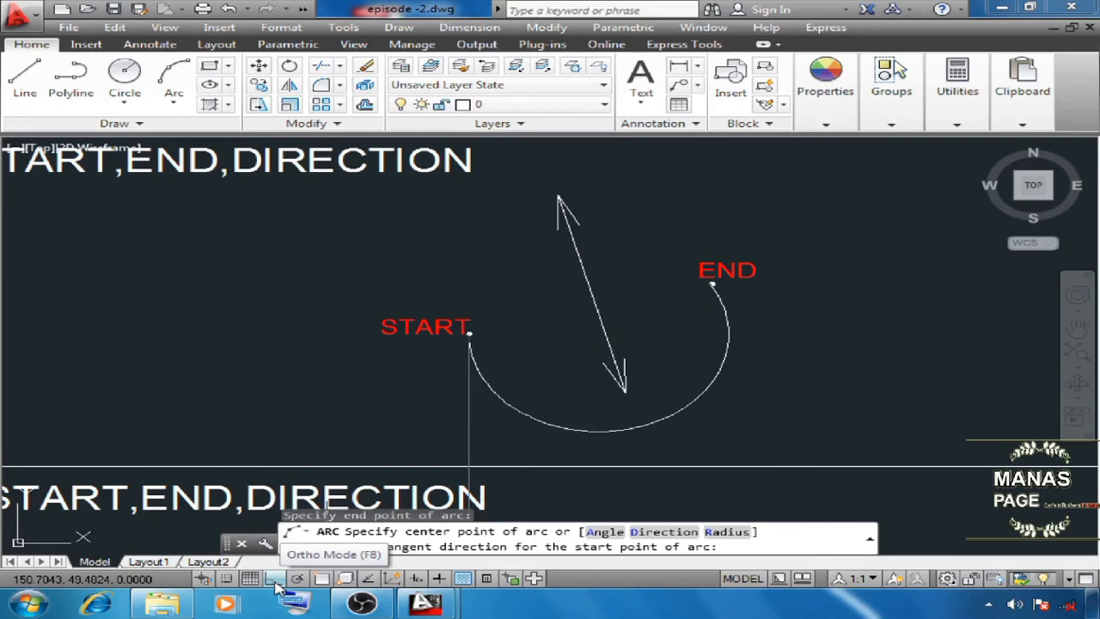
{"action": "left_click", "coordinate": [275, 578]}
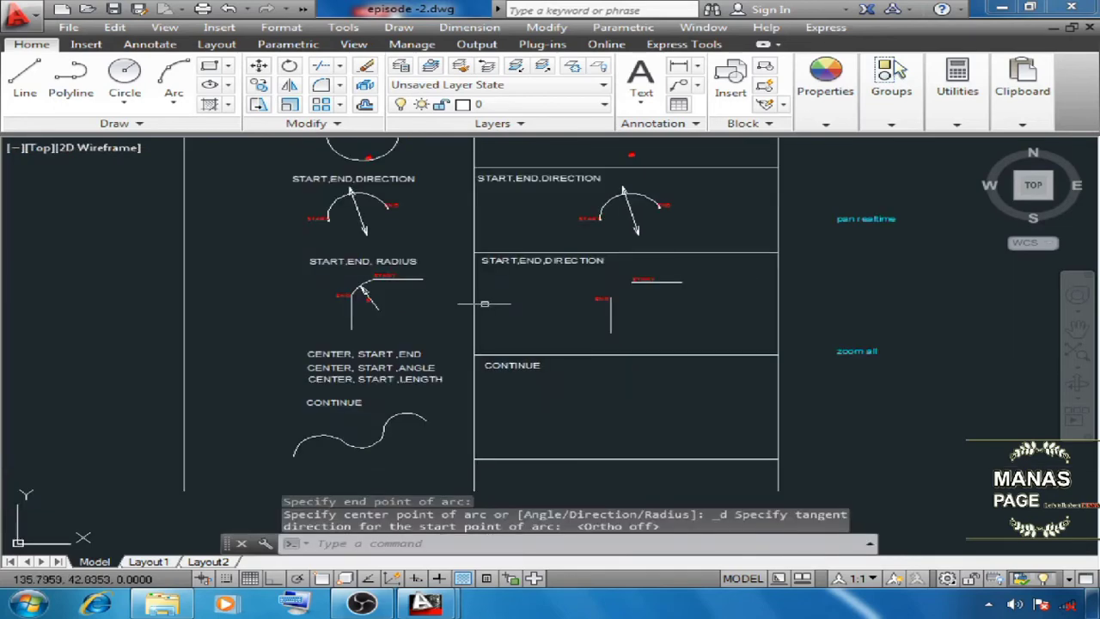
{"action": "scroll", "coordinate": [405, 264], "scroll_direction": "up", "scroll_amount": 4}
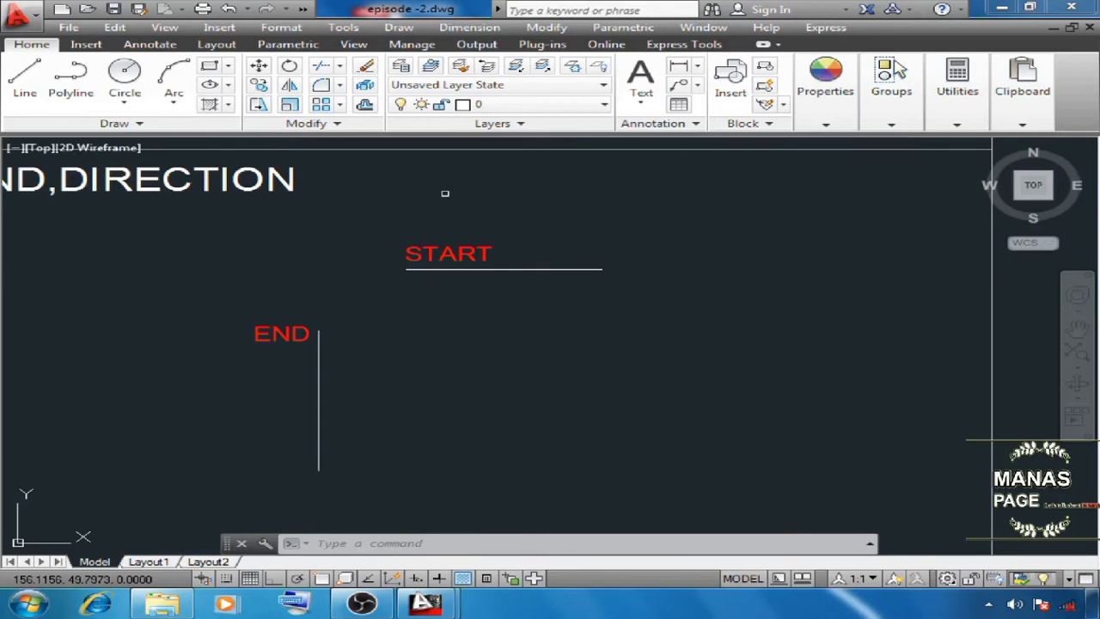
Draw a Start, End, Radius arc from START to END with a radius of 5.
{"action": "left_click", "coordinate": [398, 27]}
{"action": "mouse_move", "coordinate": [464, 243]}
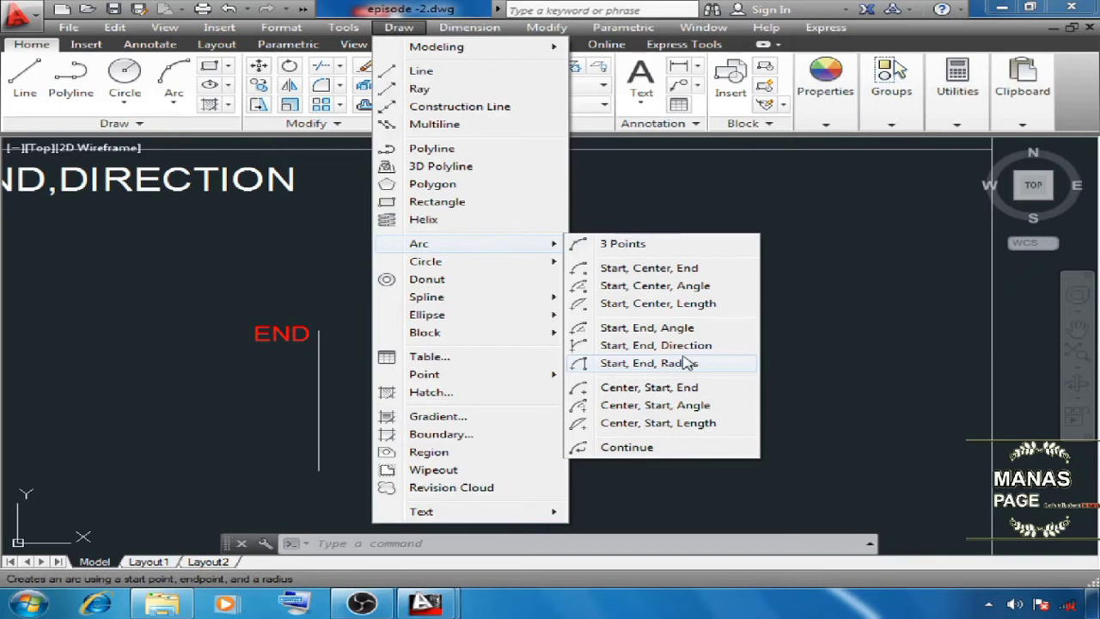
{"action": "left_click", "coordinate": [689, 364]}
{"action": "left_click", "coordinate": [405, 270]}
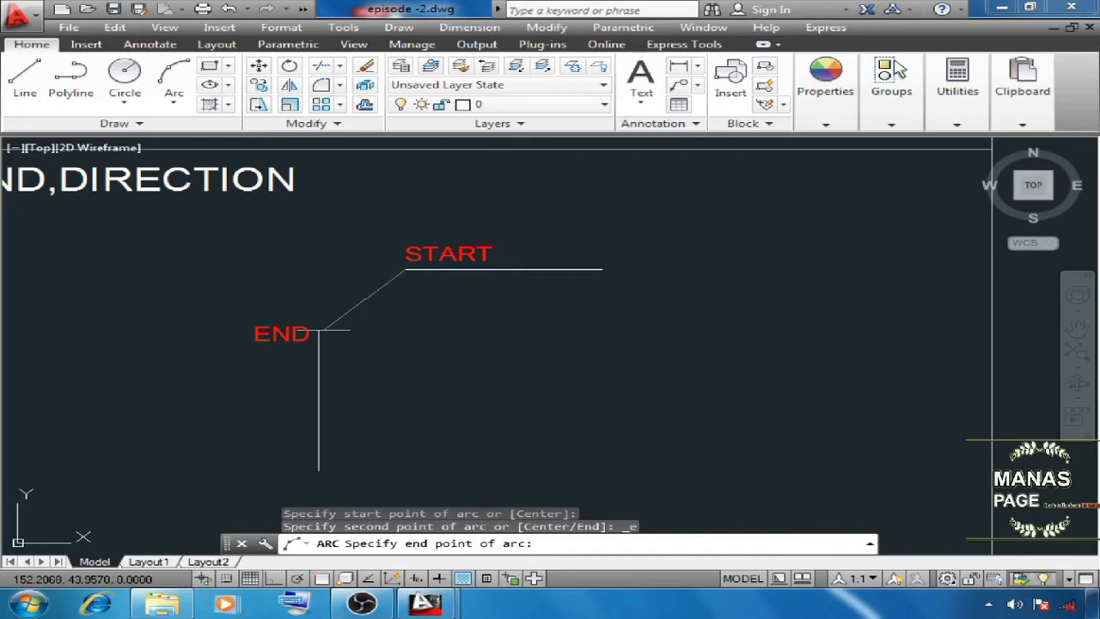
{"action": "left_click", "coordinate": [318, 329]}
{"action": "type", "text": "5"}
{"action": "key", "text": "Return"}
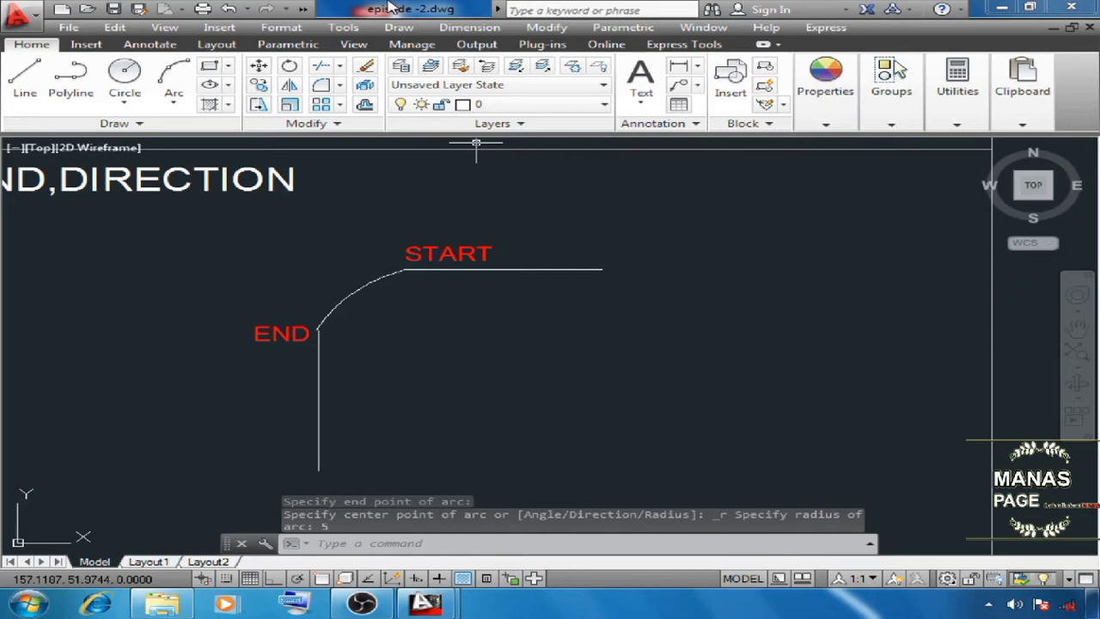
Draw another arc with a radius of 5, starting at END and finishing at START.
{"action": "key", "text": "Return"}
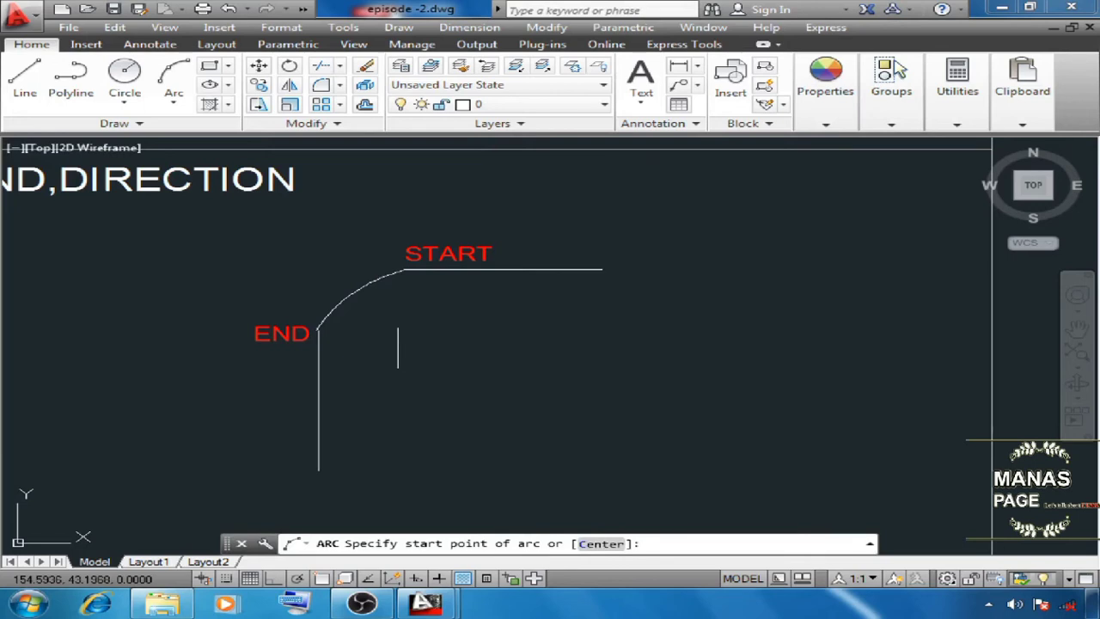
{"action": "left_click", "coordinate": [318, 327]}
{"action": "left_click", "coordinate": [405, 270]}
{"action": "type", "text": "5"}
{"action": "key", "text": "Return"}
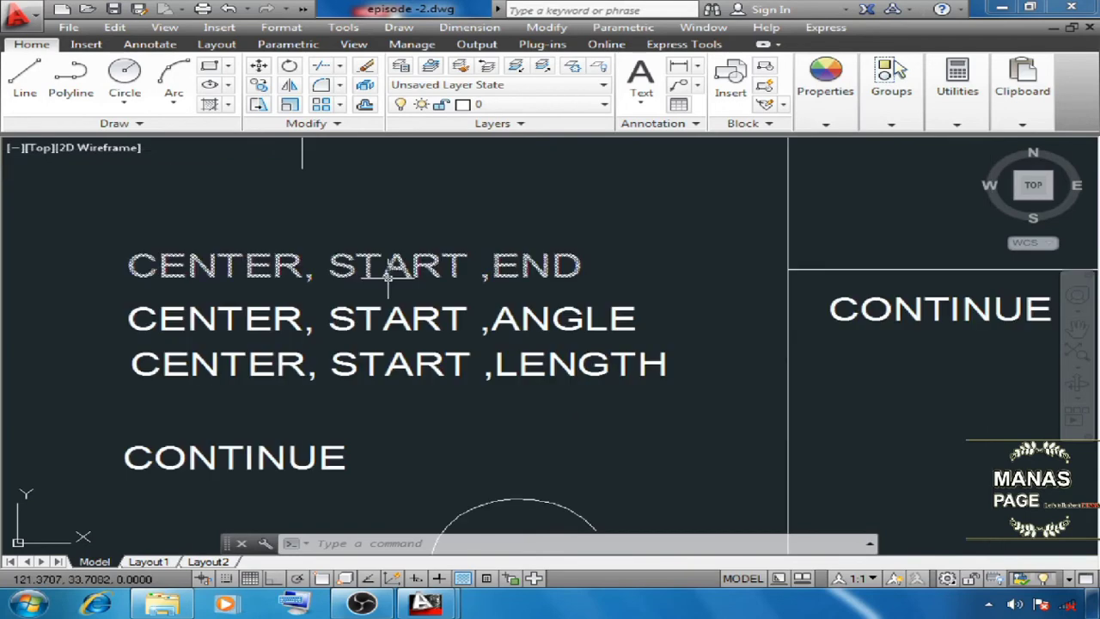
Examine the list of Center, Start arc methods and the Continue example of chained arcs.
{"action": "scroll", "coordinate": [393, 277], "scroll_direction": "up", "scroll_amount": 2}
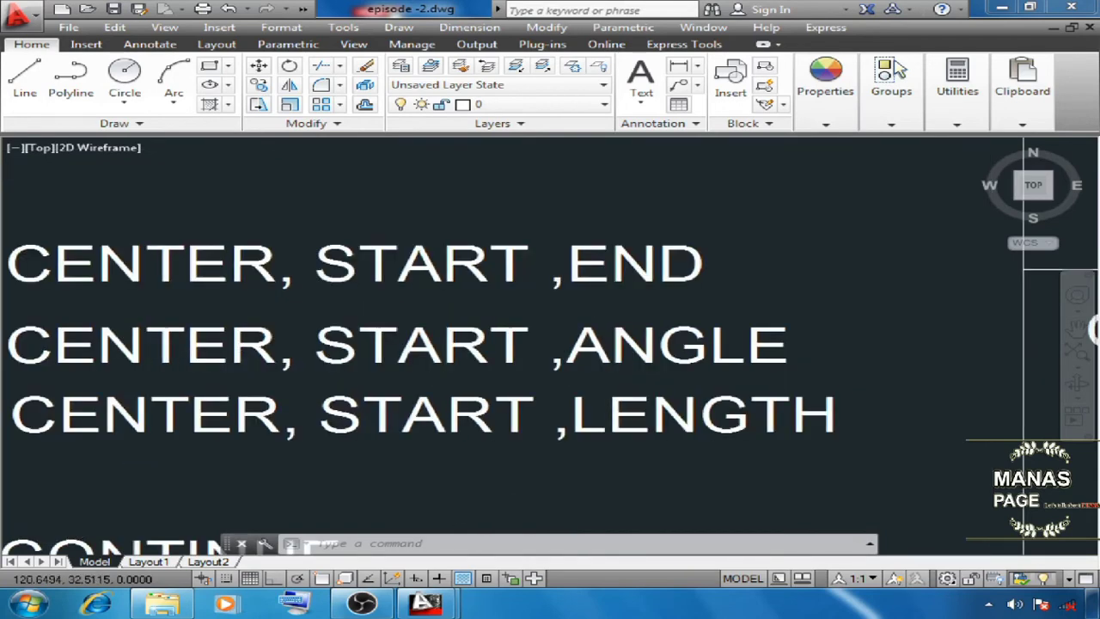
{"action": "middle_click_drag", "start_coordinate": [586, 276], "coordinate": [624, 358]}
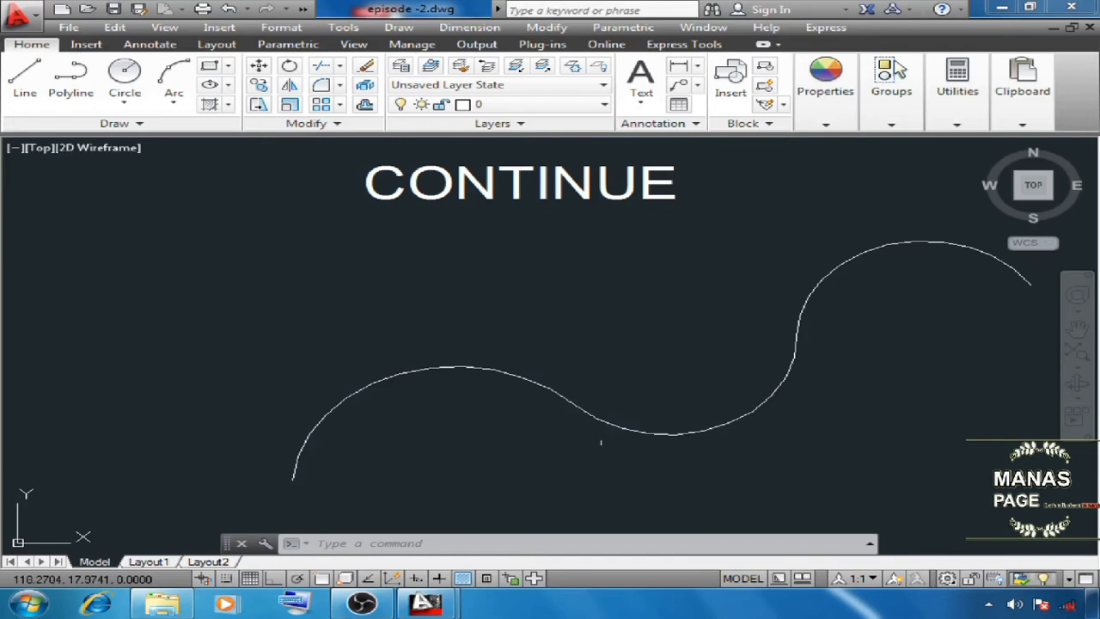
{"action": "left_click", "coordinate": [399, 28]}
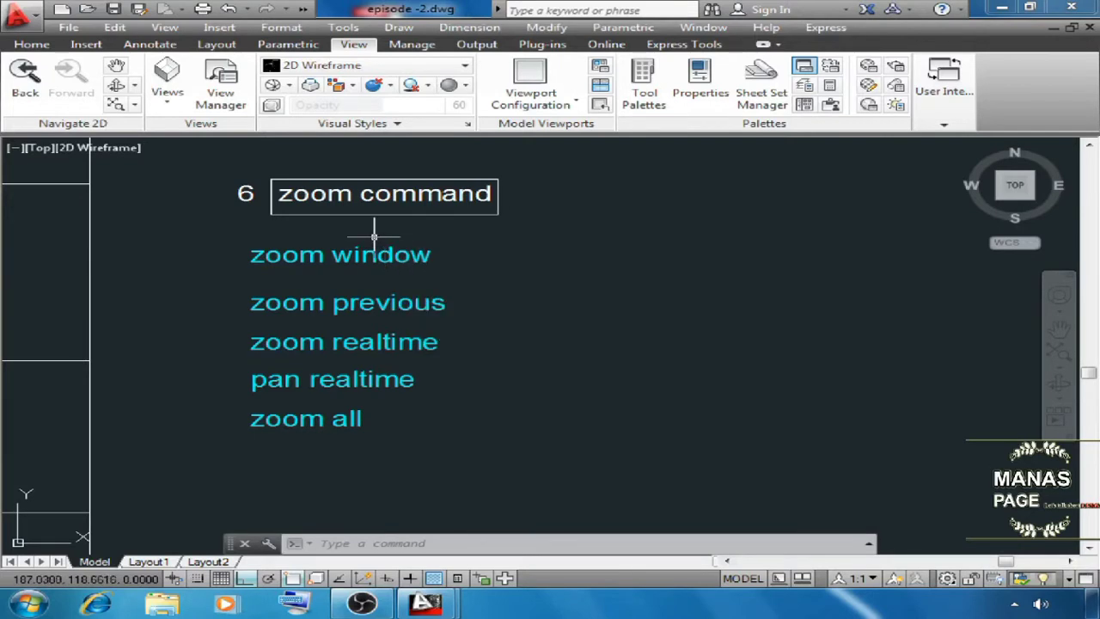
Draw a Center, Radius circle with a radius of about 0.8 in the empty area beside the zoom command list.
{"action": "left_click", "coordinate": [400, 27]}
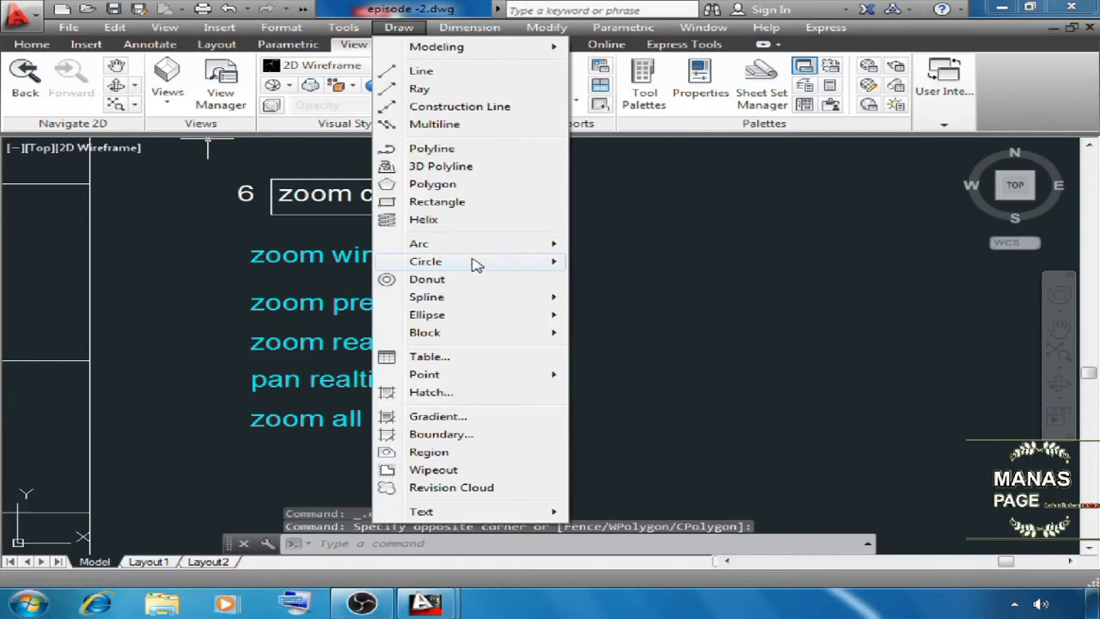
{"action": "left_click", "coordinate": [619, 261]}
{"action": "left_click", "coordinate": [696, 307]}
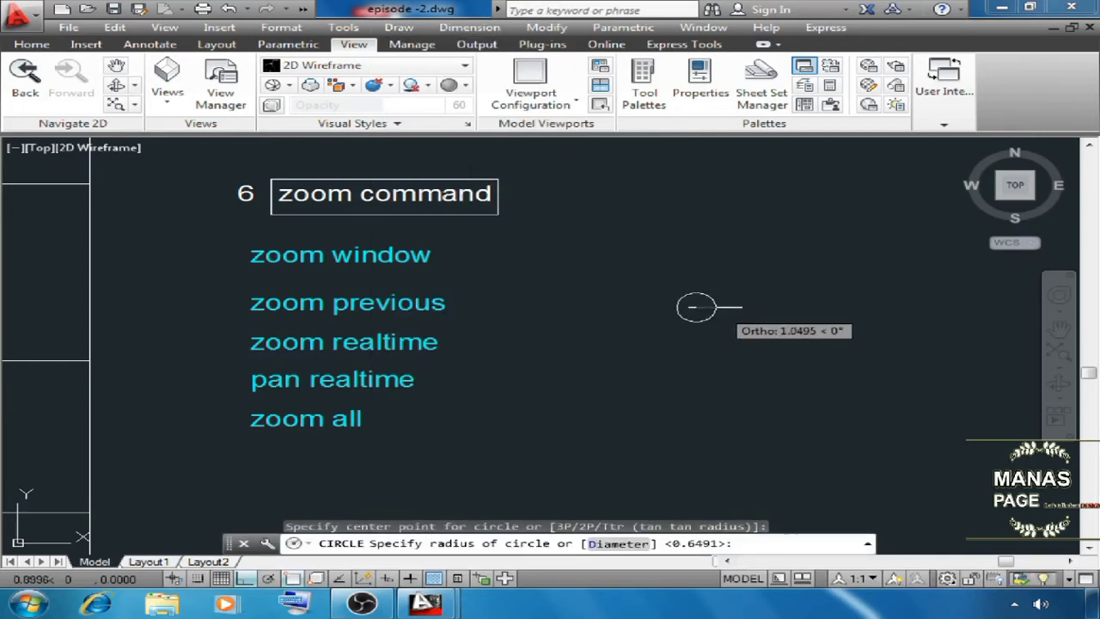
{"action": "left_click", "coordinate": [714, 307]}
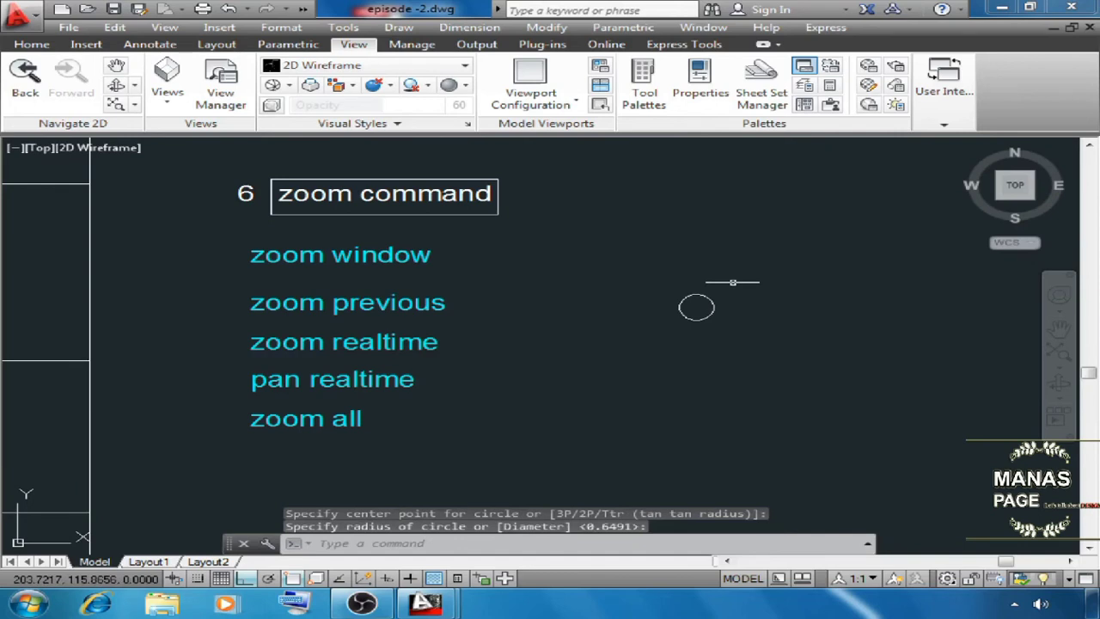
Draw a smaller concentric circle inside the first one, with object snap turned off.
{"action": "left_click", "coordinate": [399, 27]}
{"action": "mouse_move", "coordinate": [476, 267]}
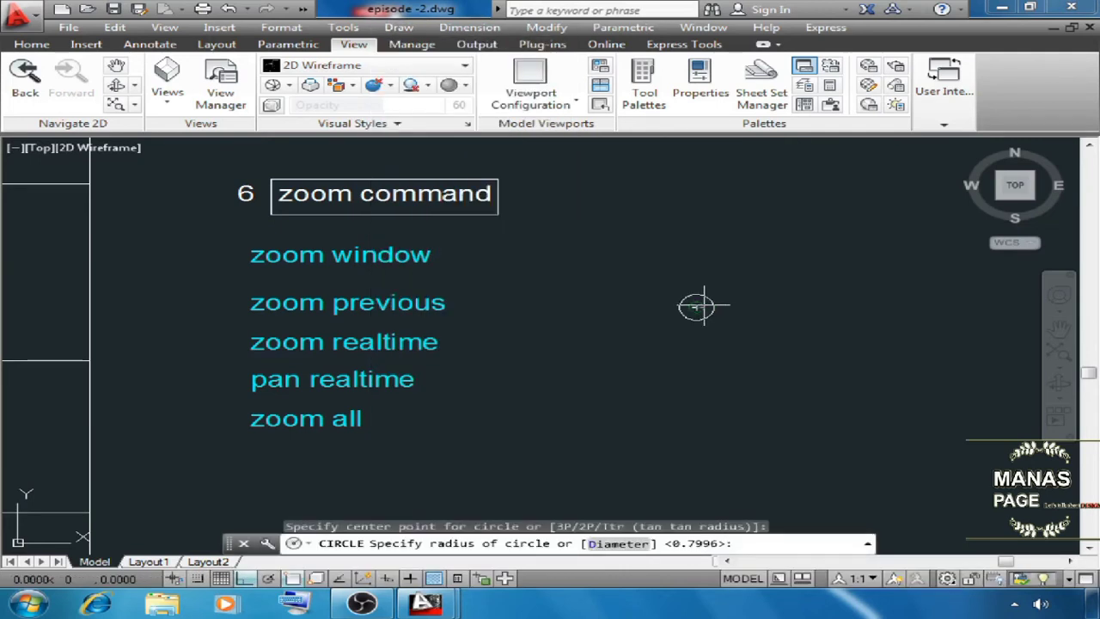
{"action": "key", "text": "F3"}
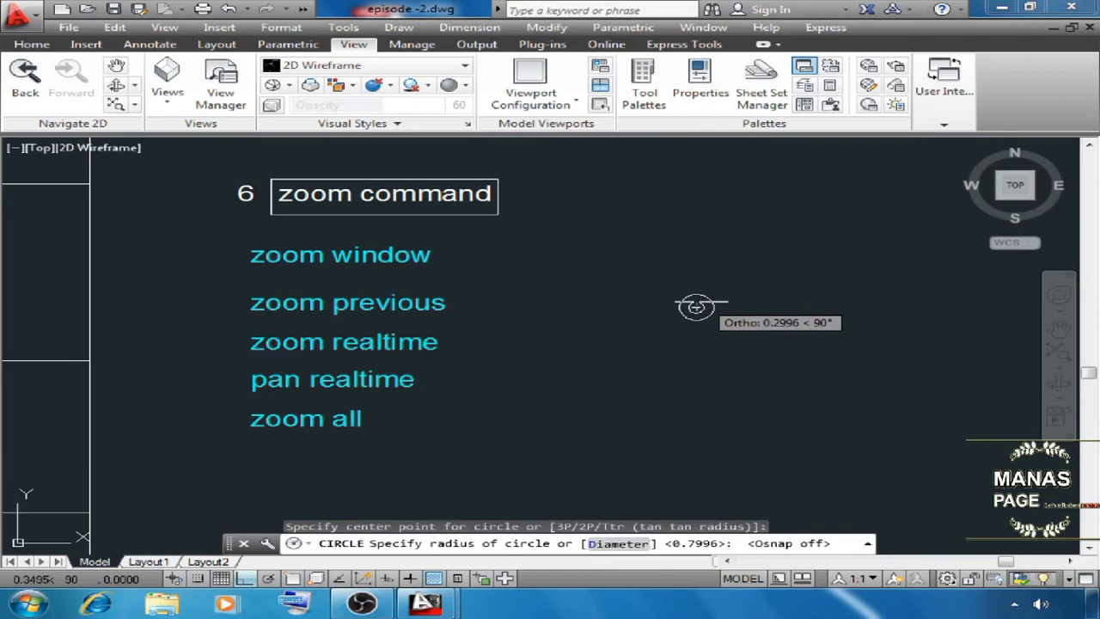
{"action": "left_click", "coordinate": [698, 304]}
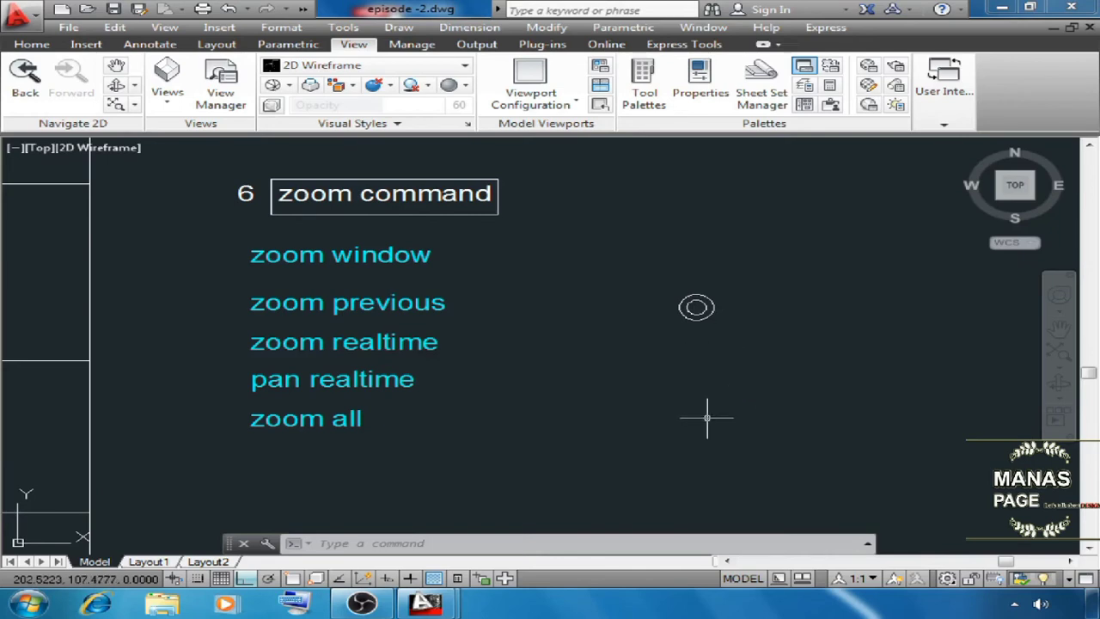
Switch the workspace to AutoCAD Classic and close the tool palettes.
{"action": "scroll", "coordinate": [774, 395], "scroll_direction": "down", "scroll_amount": 1}
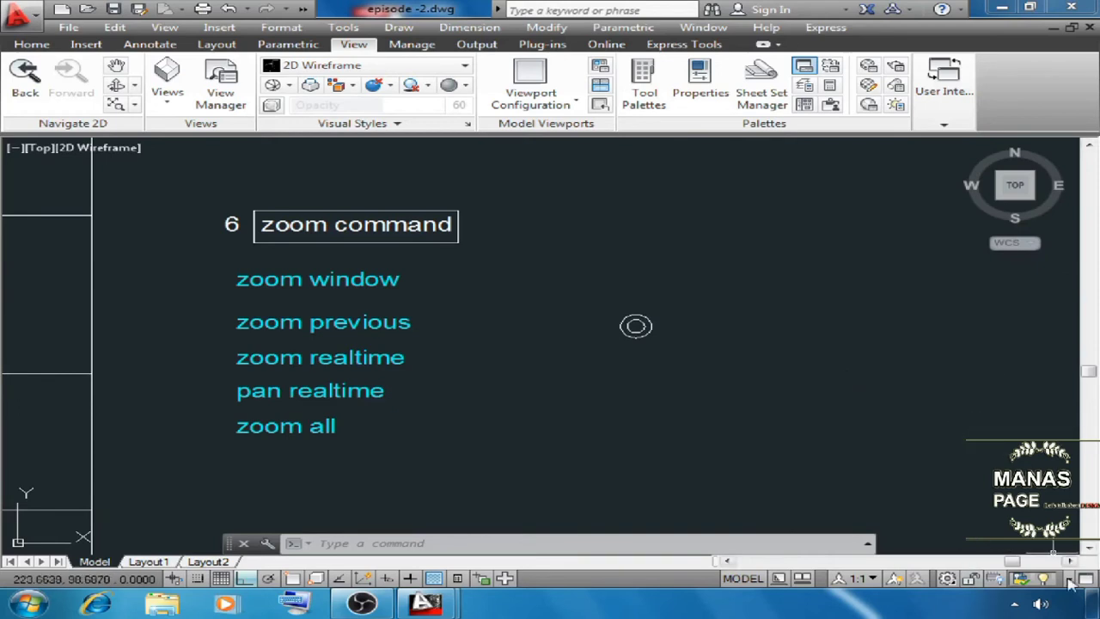
{"action": "left_click", "coordinate": [954, 582]}
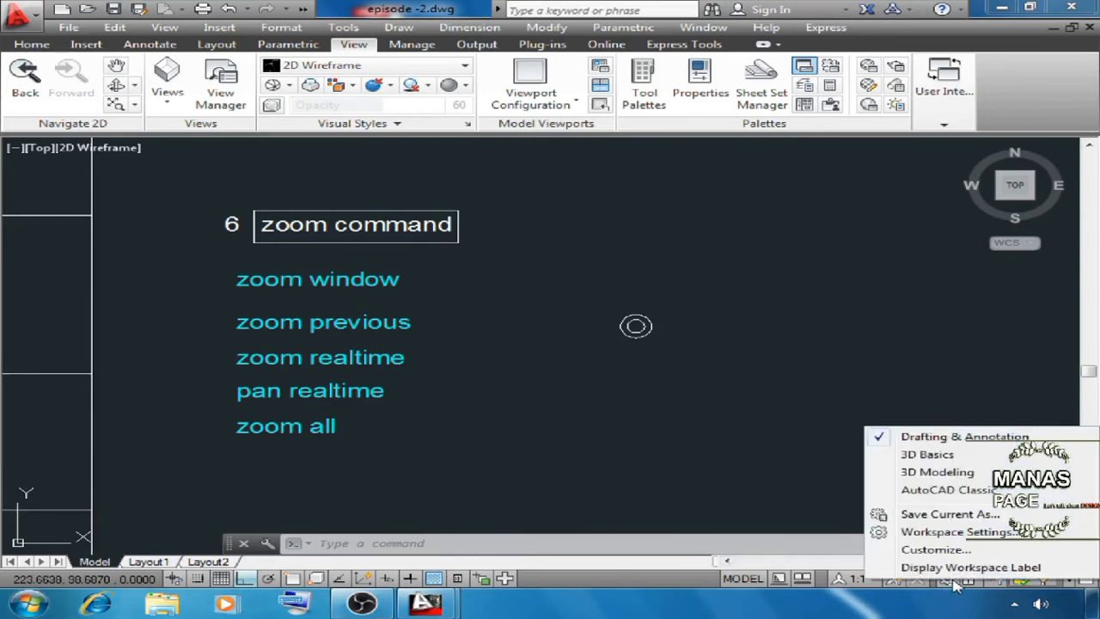
{"action": "left_click", "coordinate": [928, 495]}
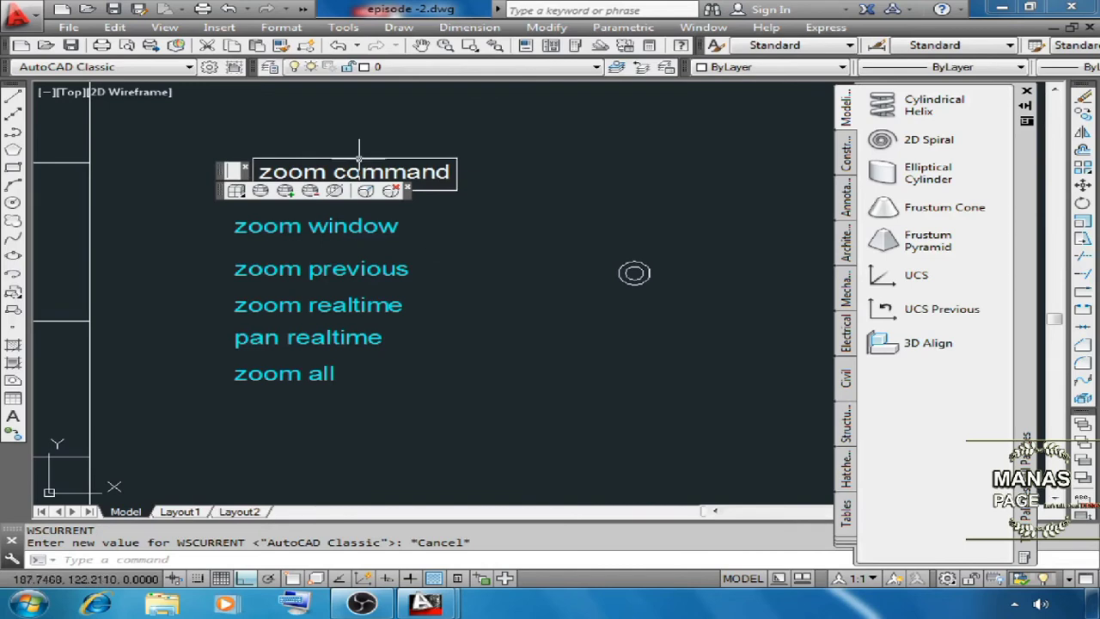
{"action": "left_click", "coordinate": [1026, 91]}
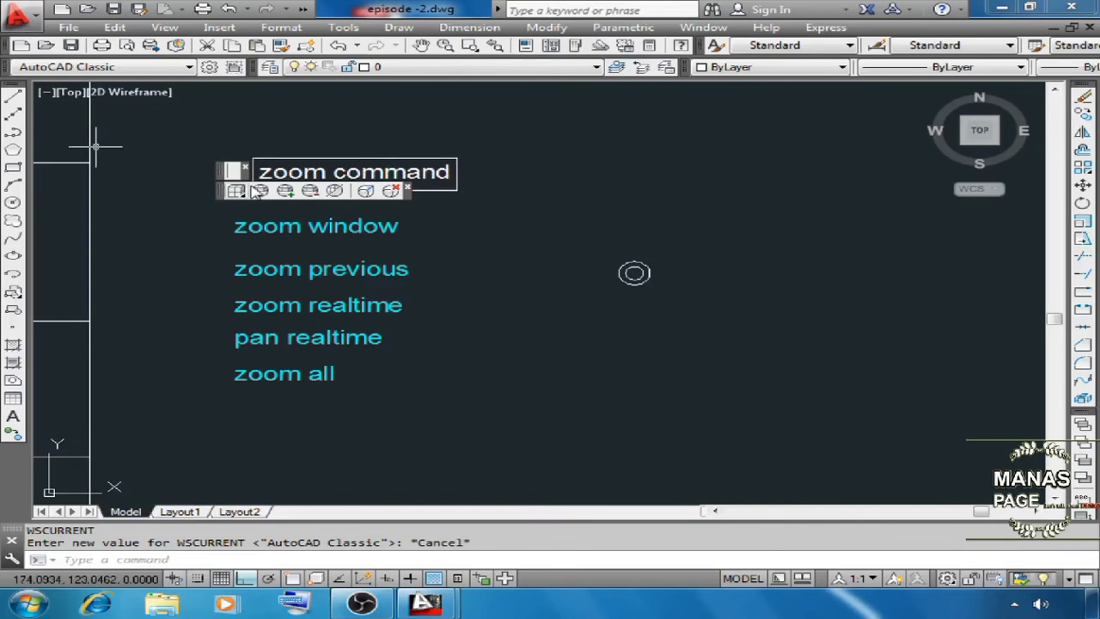
Close the two floating toolbars covering the zoom command heading, and float the Standard toolbar and dock it back in place.
{"action": "left_click", "coordinate": [248, 165]}
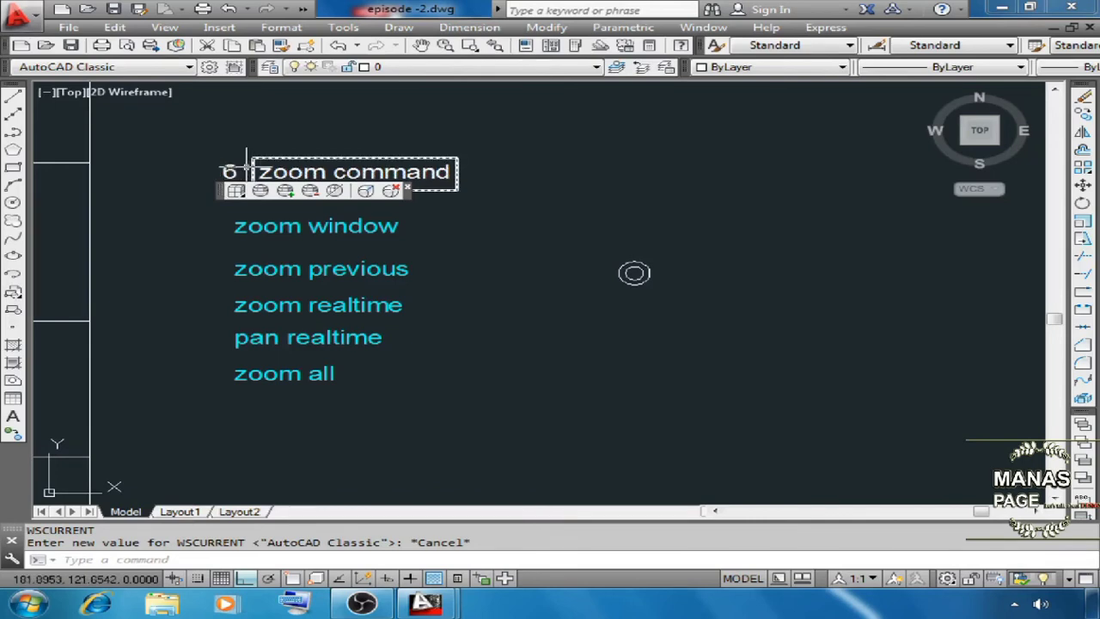
{"action": "key", "text": "Escape"}
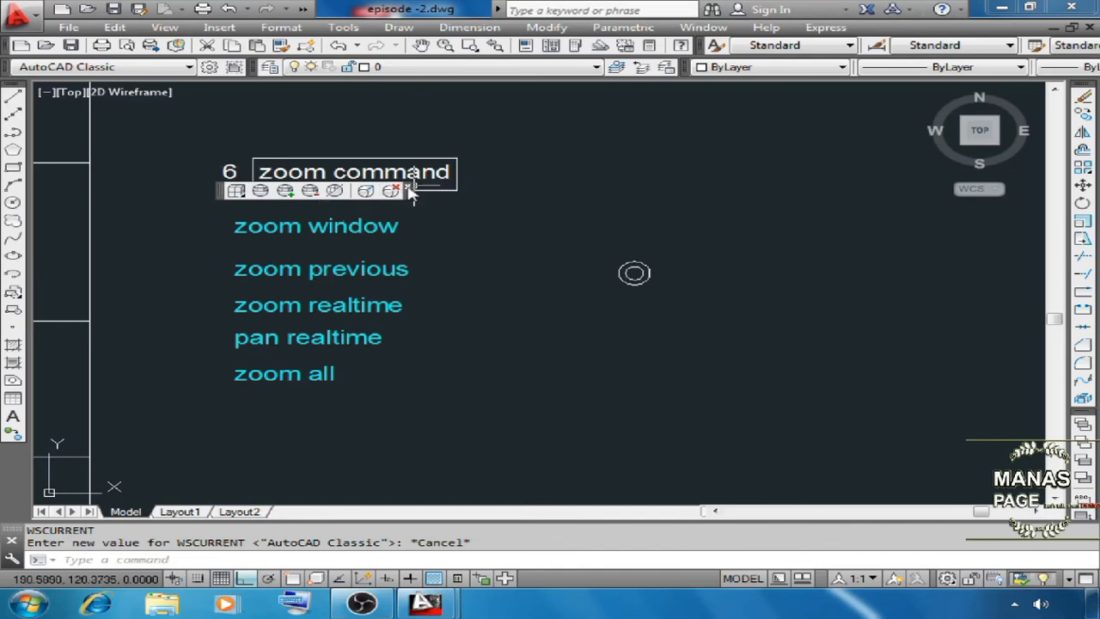
{"action": "left_click", "coordinate": [410, 189]}
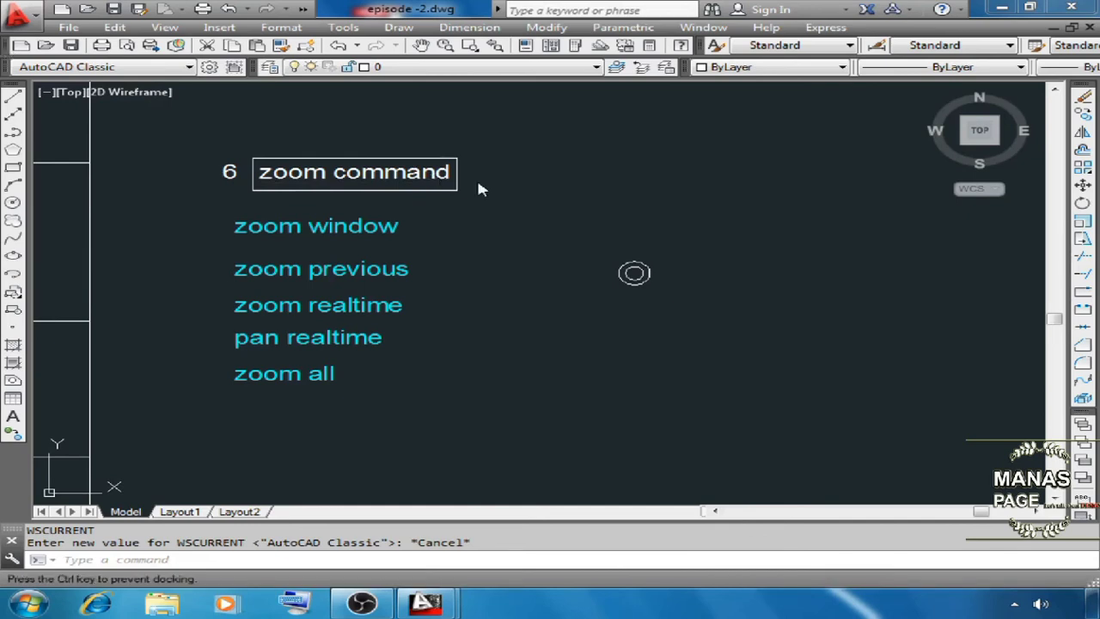
{"action": "double_click", "coordinate": [7, 46]}
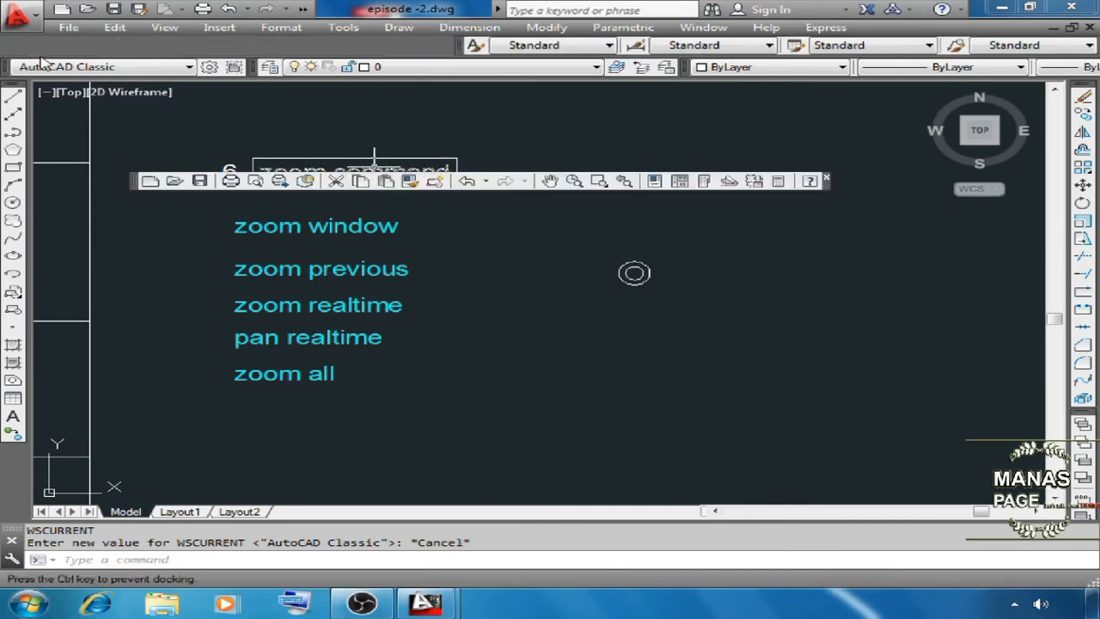
{"action": "left_click_drag", "start_coordinate": [34, 50], "coordinate": [33, 47]}
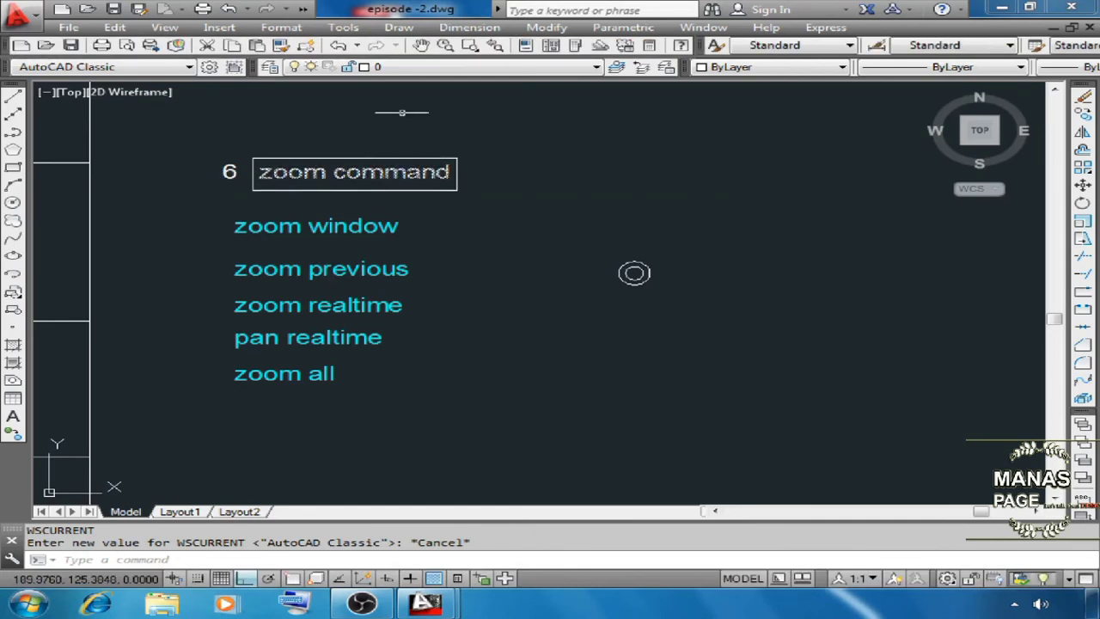
Zoom in on the two concentric circles with Zoom Window and draw connected line segments across them.
{"action": "left_click", "coordinate": [470, 46]}
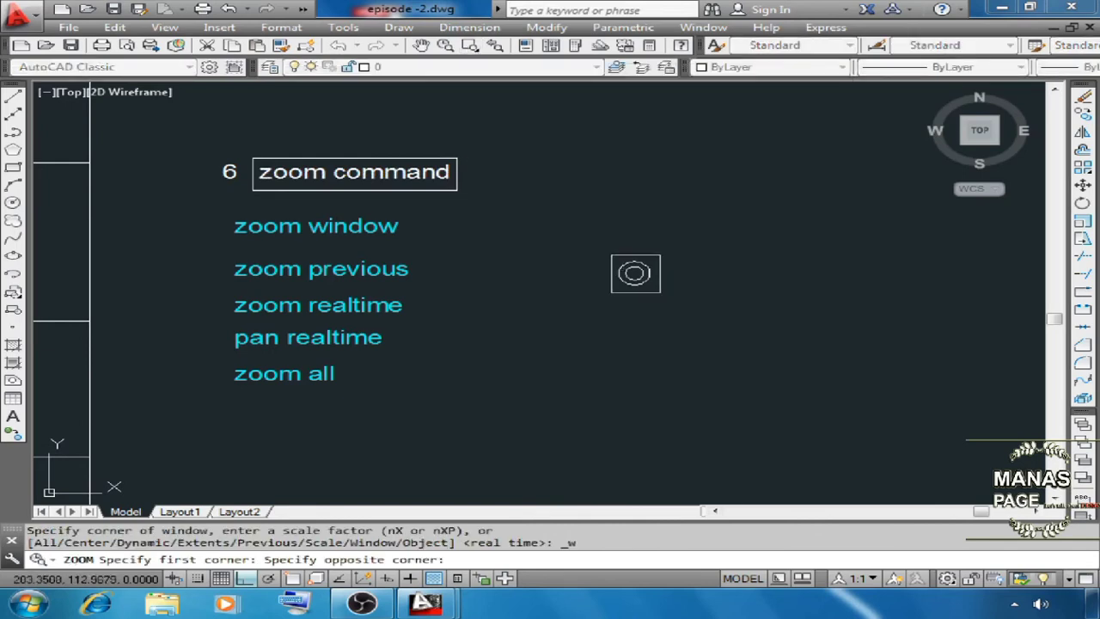
{"action": "left_click", "coordinate": [660, 293]}
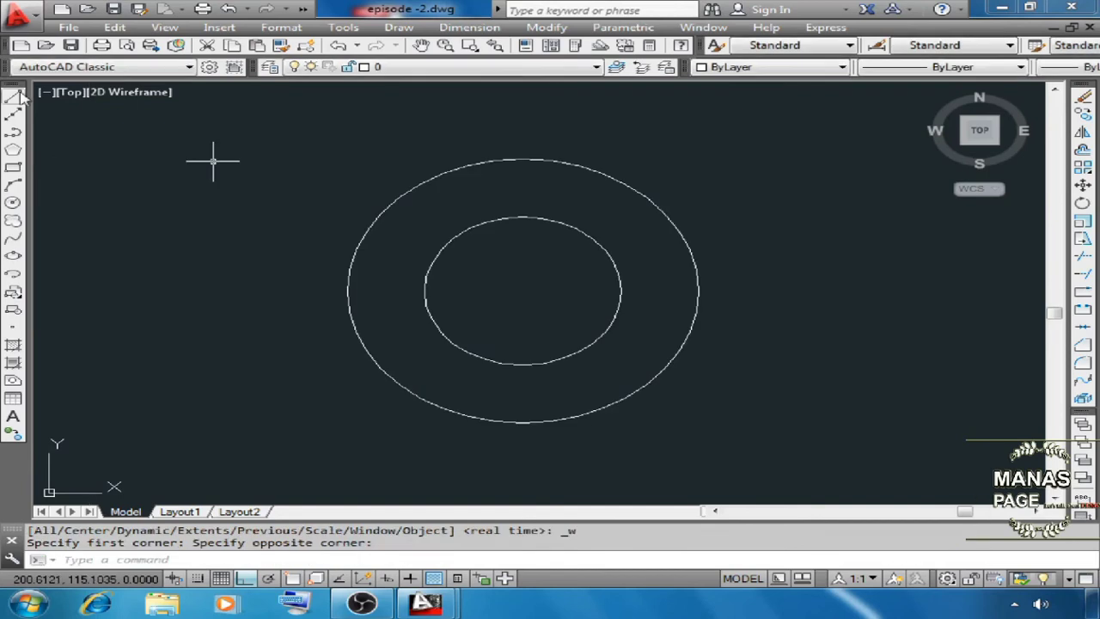
{"action": "left_click", "coordinate": [13, 96]}
{"action": "left_click", "coordinate": [744, 201]}
{"action": "left_click", "coordinate": [428, 201]}
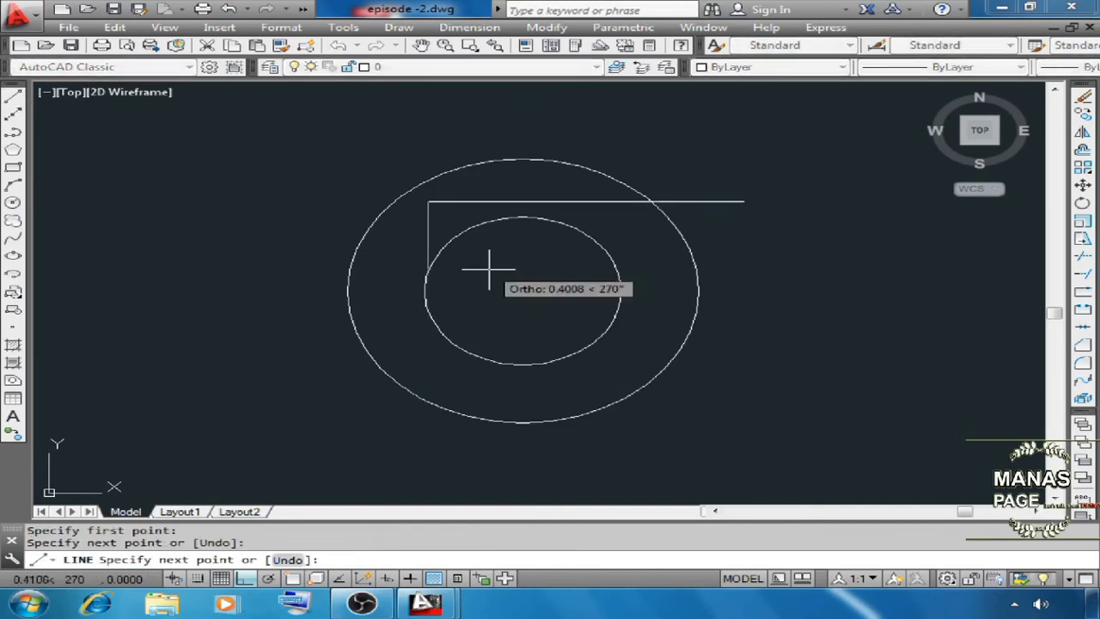
{"action": "left_click", "coordinate": [391, 483]}
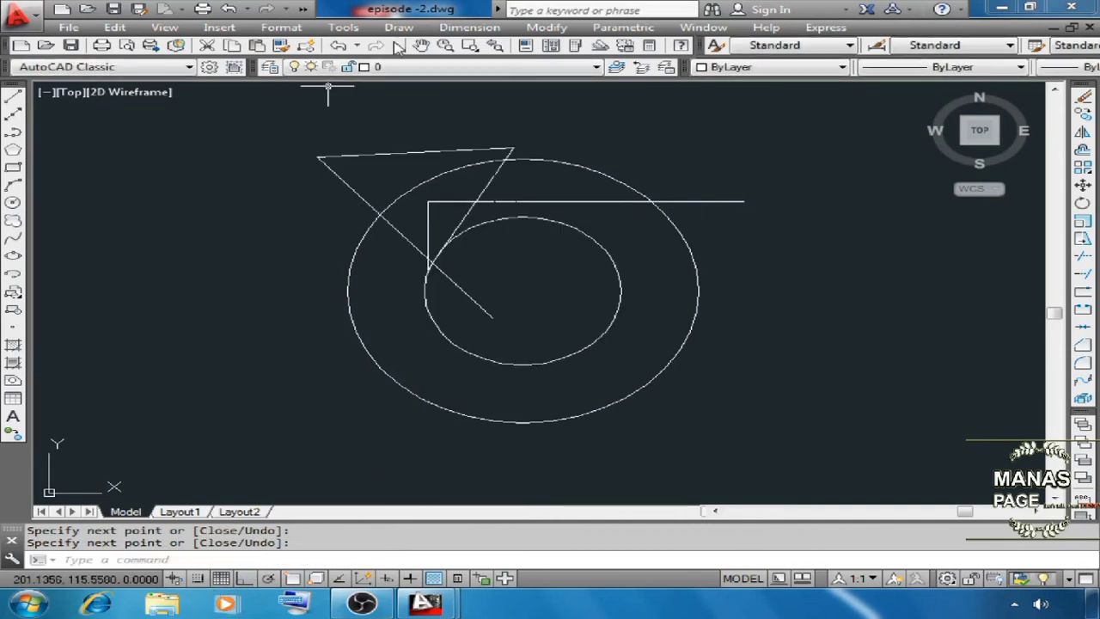
Try Zoom Window on the line crossing at the inner circle's edge and undo that zoom.
{"action": "left_click", "coordinate": [469, 45]}
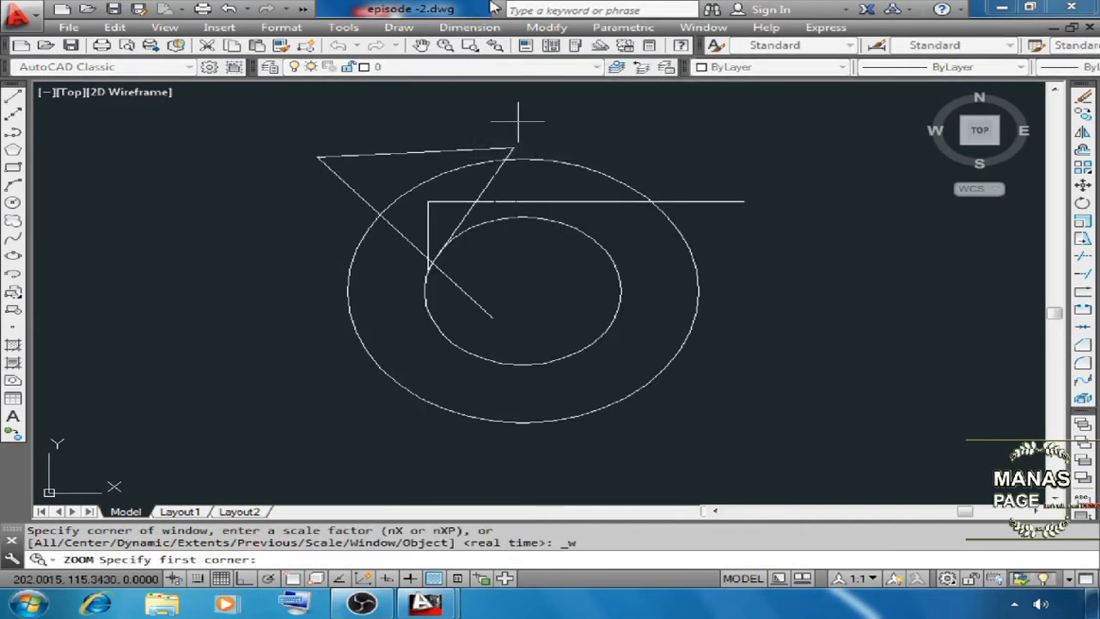
{"action": "left_click", "coordinate": [471, 46]}
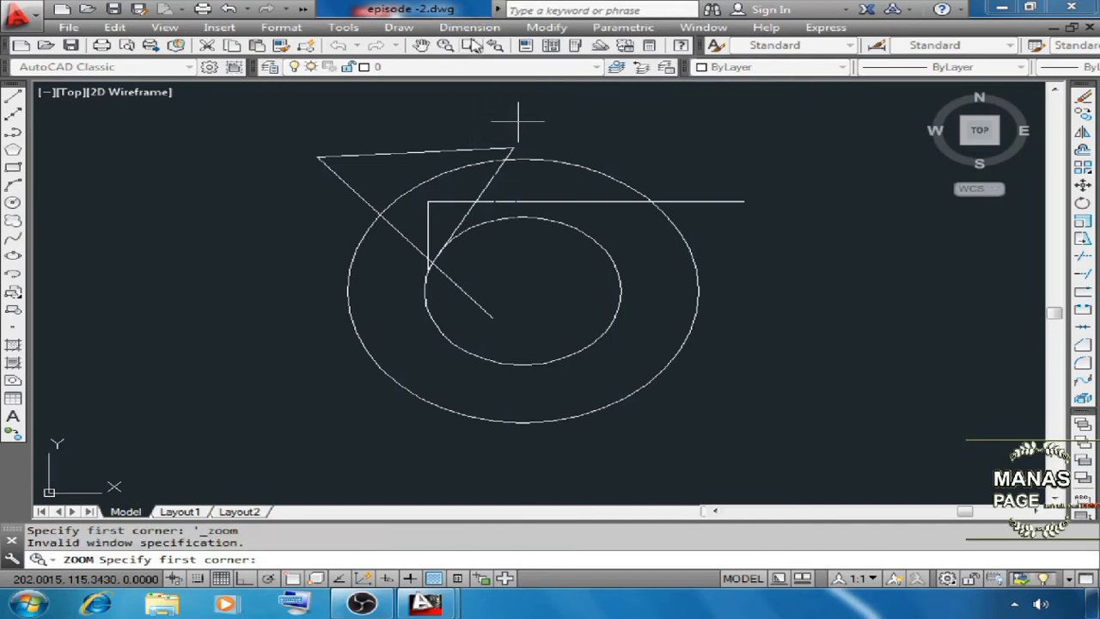
{"action": "left_click", "coordinate": [423, 253]}
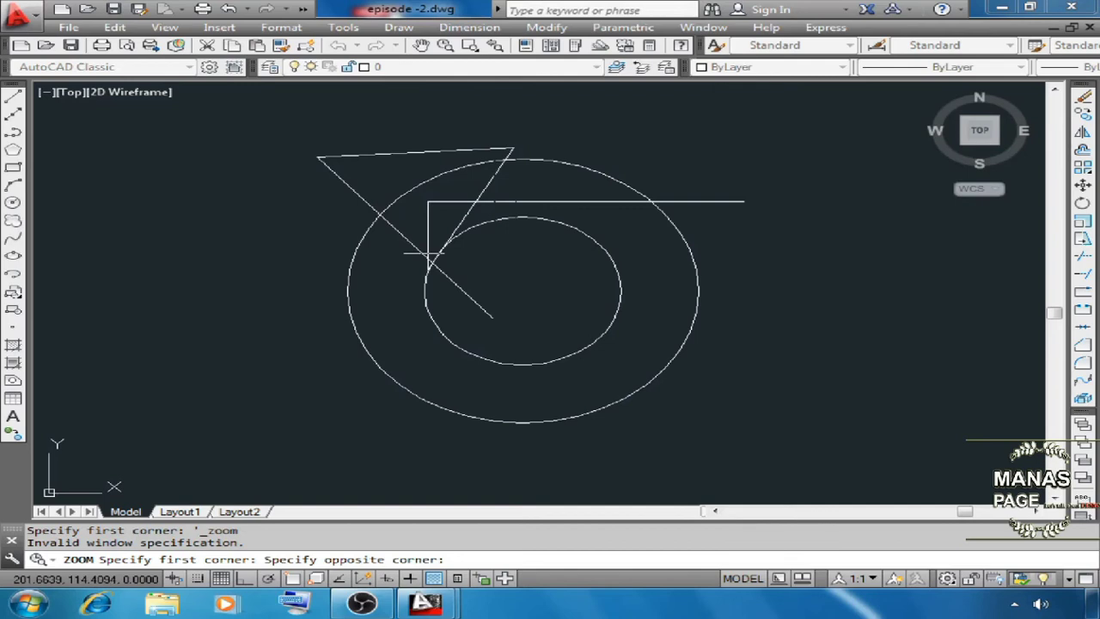
{"action": "left_click", "coordinate": [443, 275]}
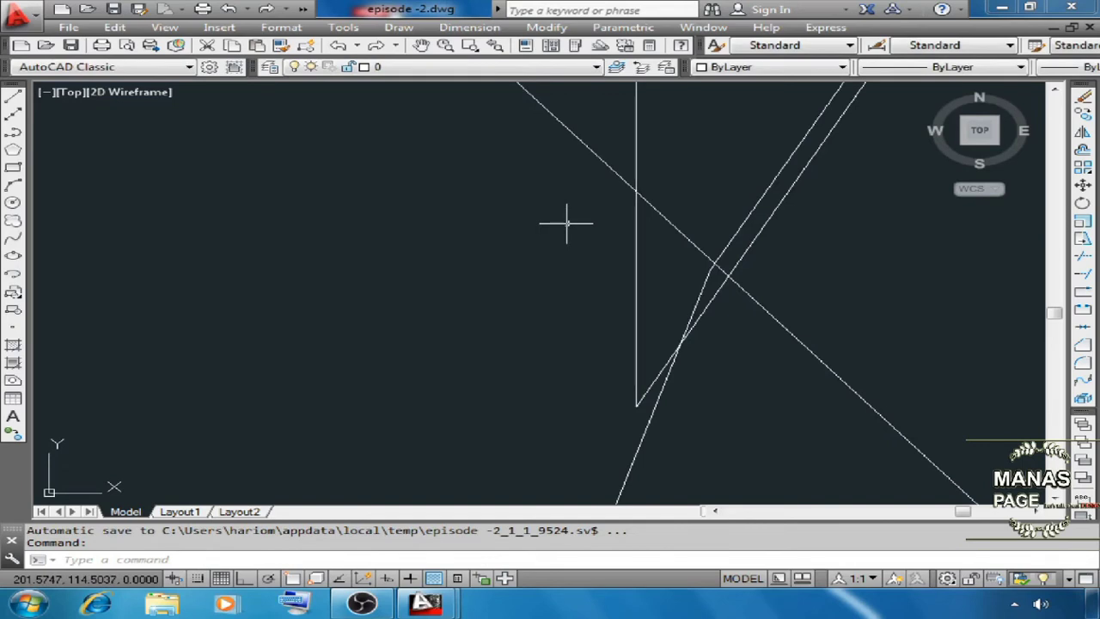
{"action": "key", "text": "ctrl+z"}
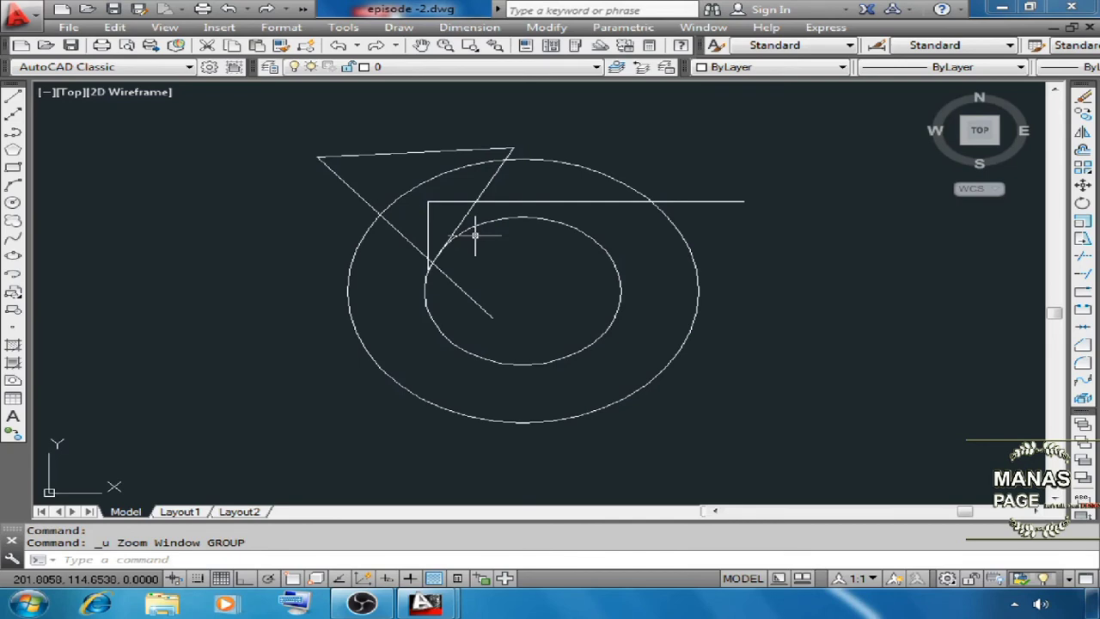
Enlarge the line crossing at the inner circle's edge with Zoom Window again and draw connected line segments over it.
{"action": "left_click", "coordinate": [470, 46]}
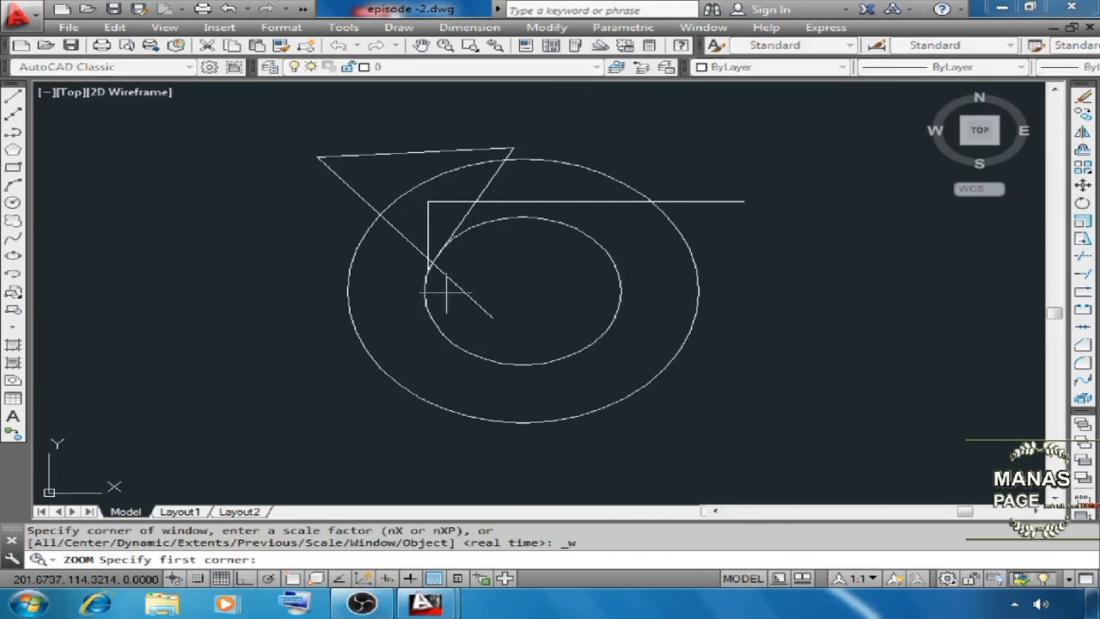
{"action": "left_click", "coordinate": [419, 256]}
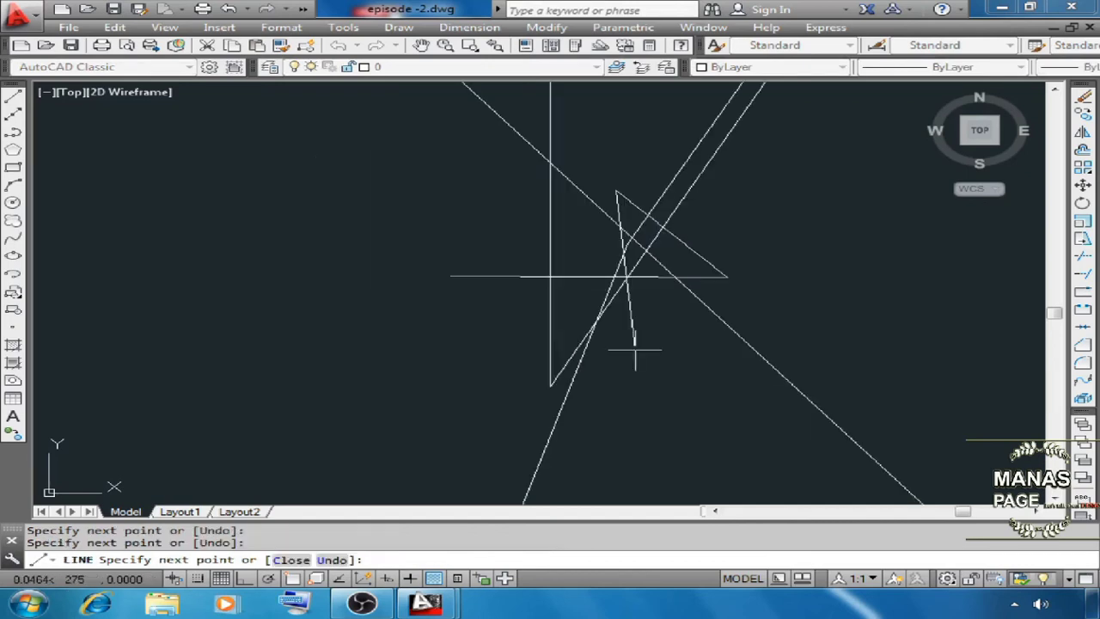
{"action": "left_click", "coordinate": [635, 349]}
{"action": "right_click", "coordinate": [662, 264]}
{"action": "left_click", "coordinate": [688, 274]}
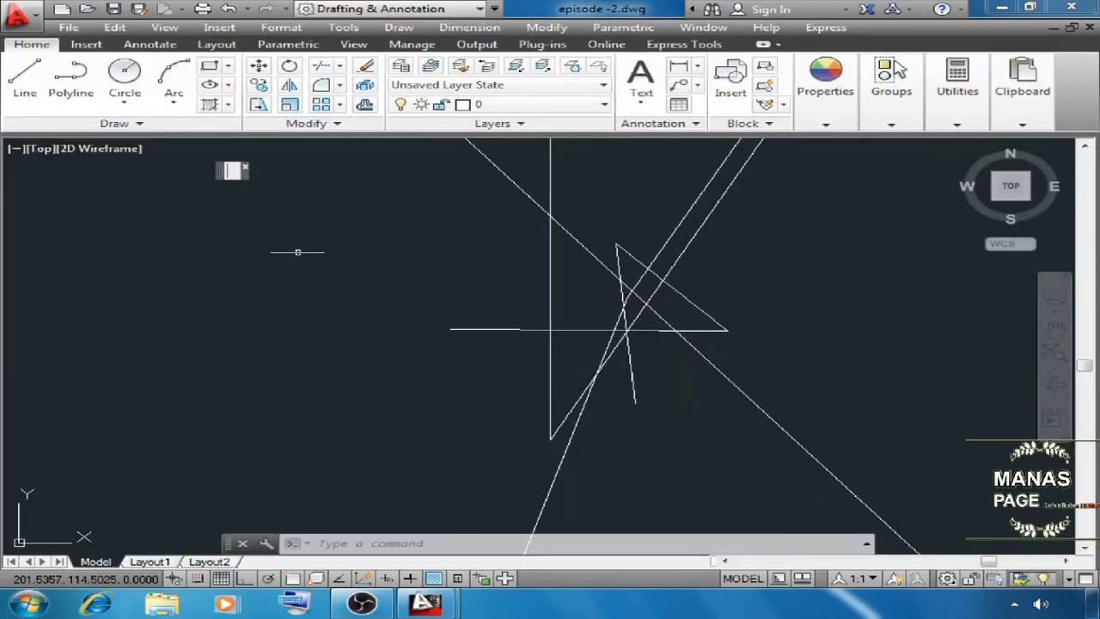
Enlarge the small circles at the line crossing with Zoom Window, and return to the earlier view with Zoom Previous.
{"action": "left_click", "coordinate": [355, 45]}
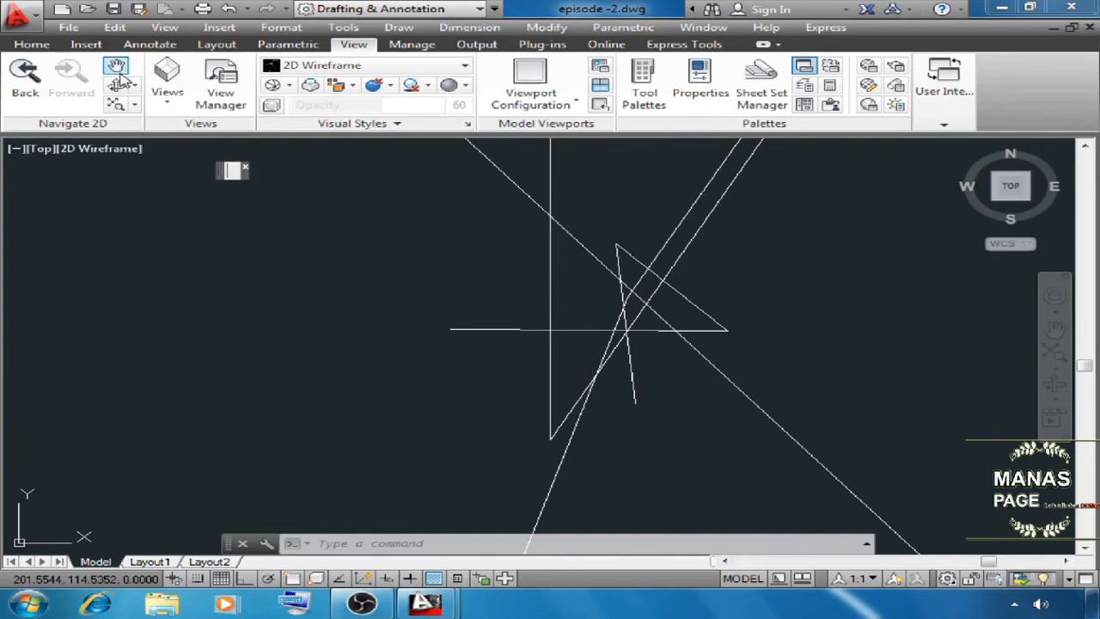
{"action": "left_click", "coordinate": [135, 104]}
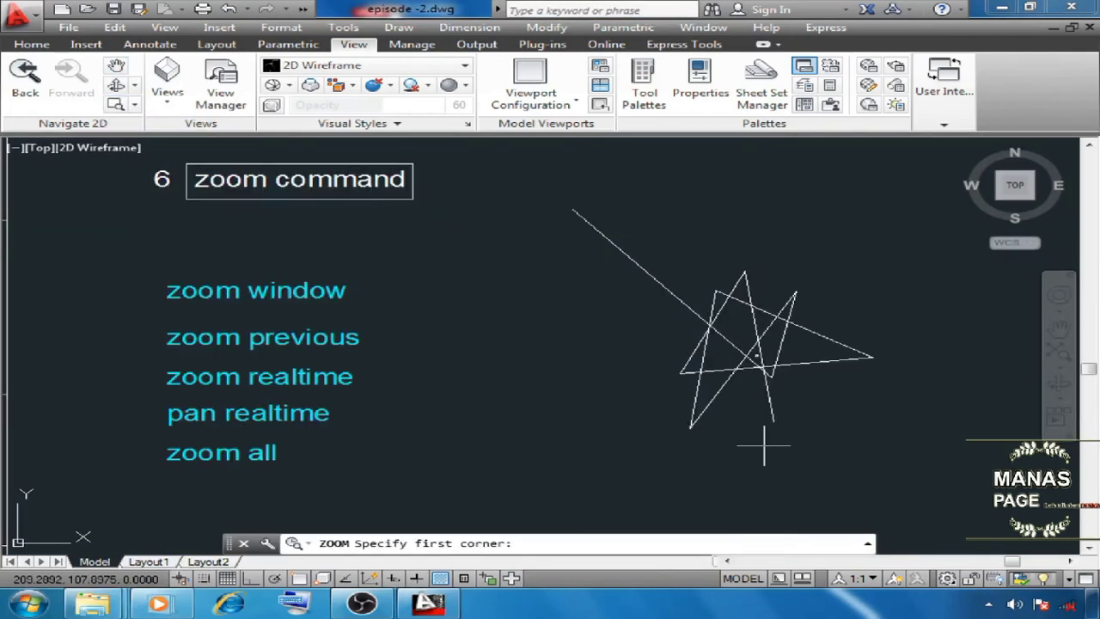
{"action": "left_click", "coordinate": [763, 370]}
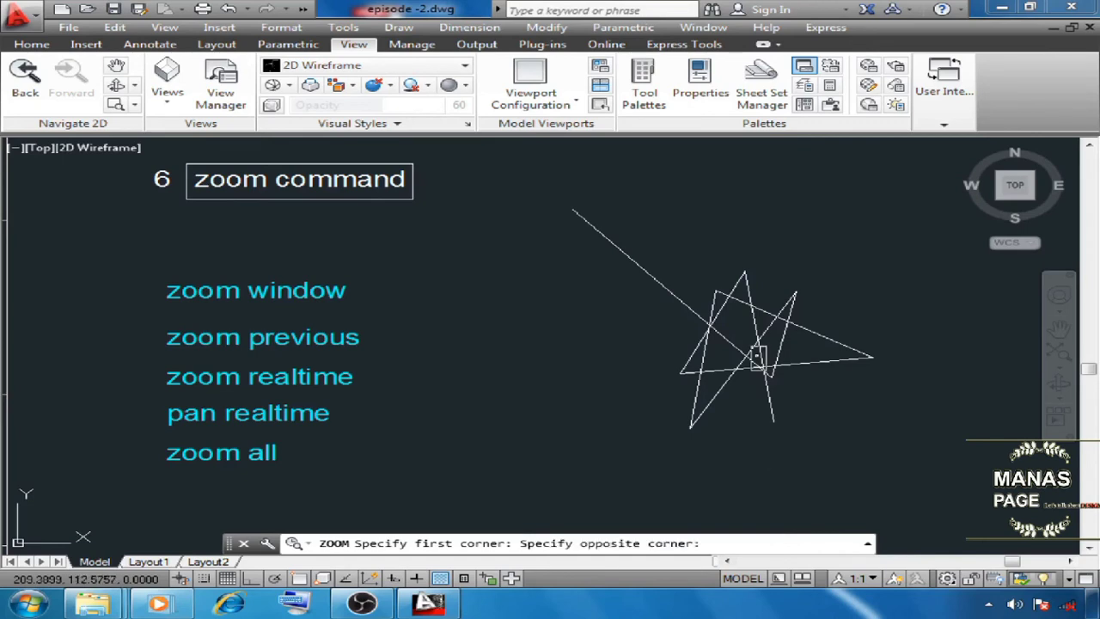
{"action": "left_click", "coordinate": [751, 348]}
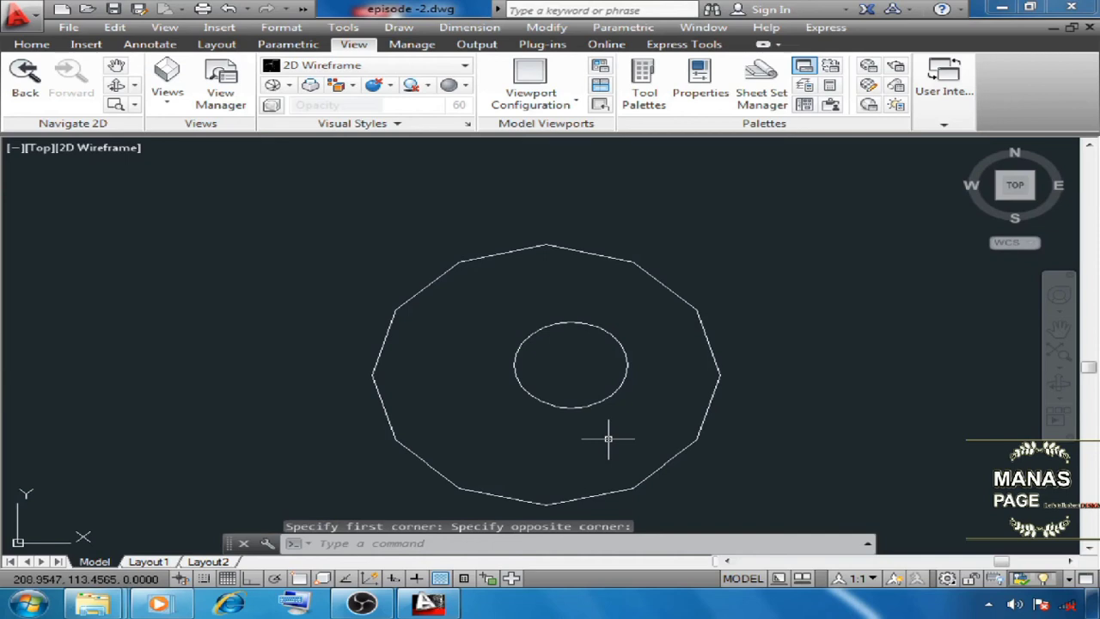
{"action": "left_click", "coordinate": [134, 104]}
{"action": "left_click", "coordinate": [170, 194]}
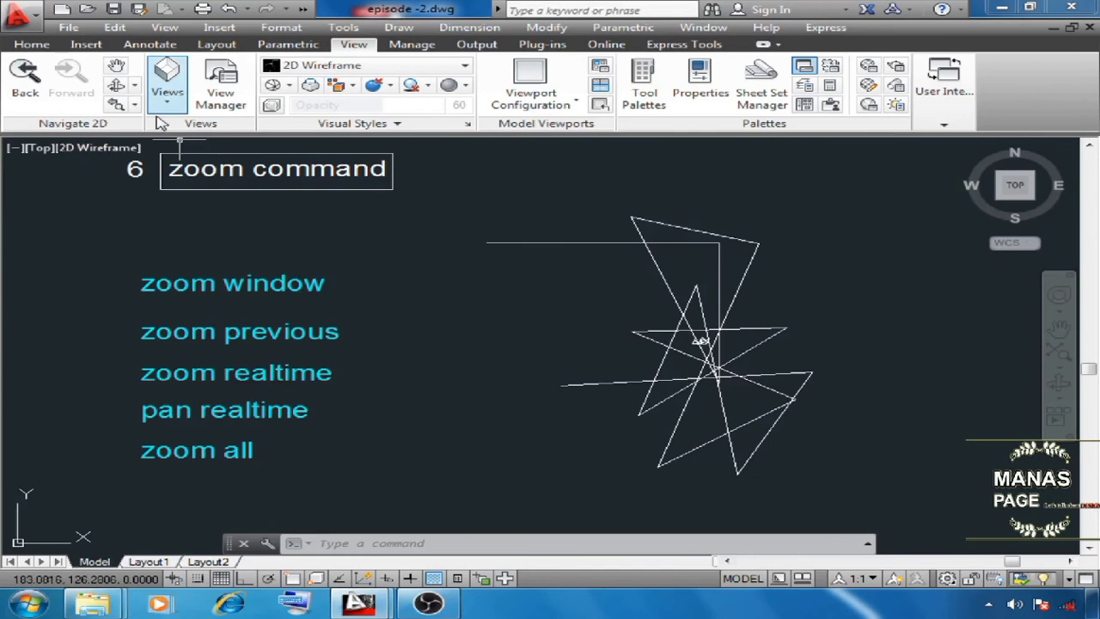
Zoom the view around the crossing lines with Zoom Realtime and exit the command.
{"action": "left_click", "coordinate": [135, 104]}
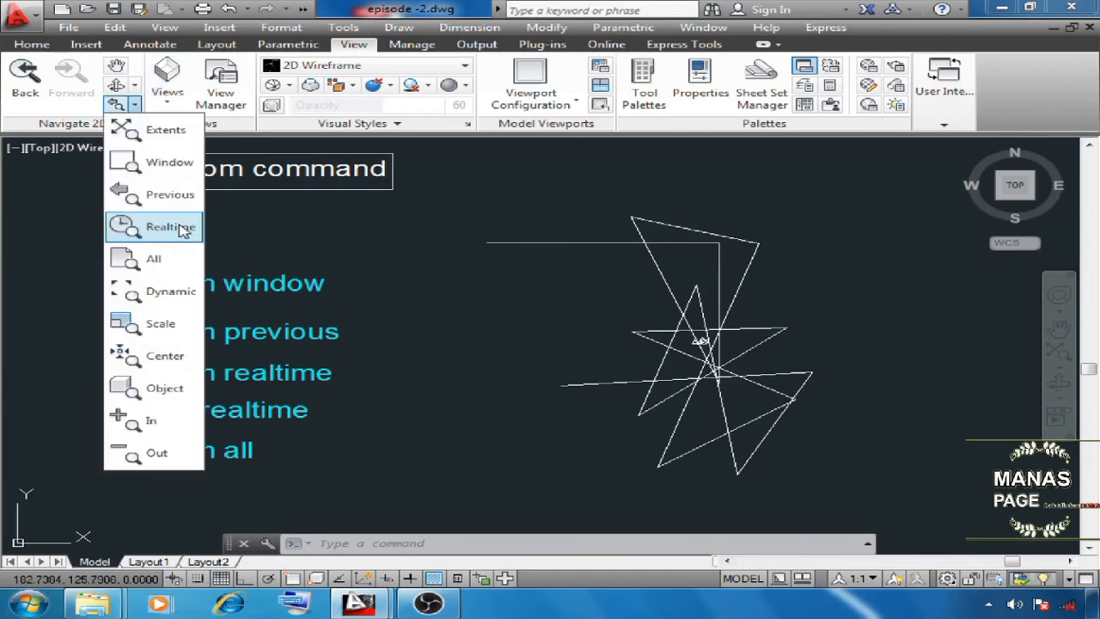
{"action": "left_click", "coordinate": [171, 227]}
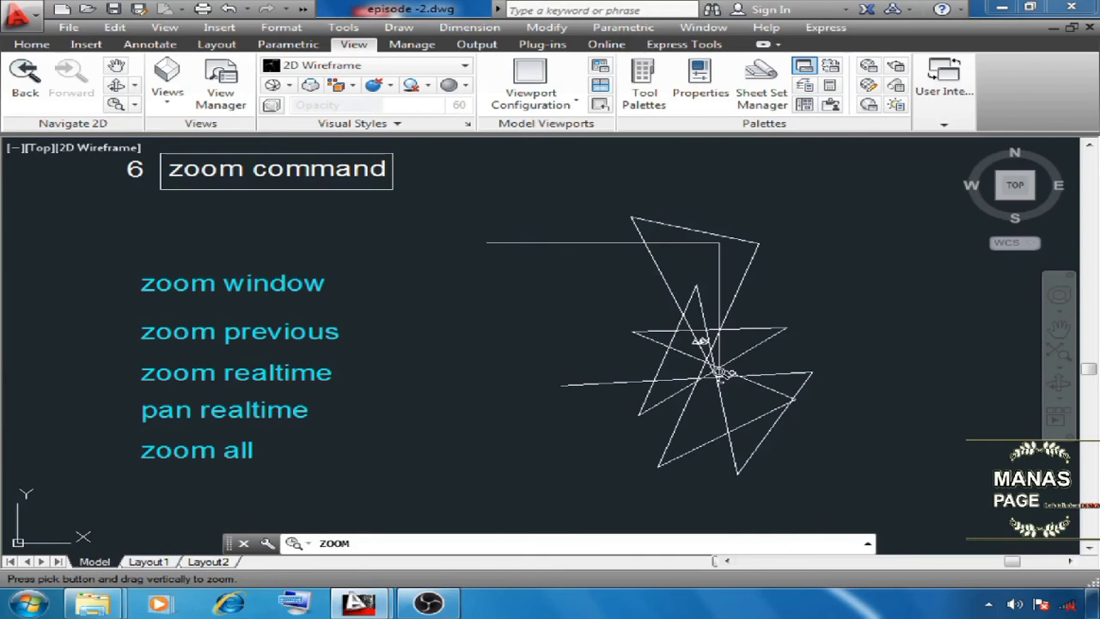
{"action": "mouse_move", "coordinate": [722, 372]}
{"action": "left_mouse_down"}
{"action": "mouse_move", "coordinate": [776, 250]}
{"action": "mouse_move", "coordinate": [842, 212]}
{"action": "mouse_move", "coordinate": [754, 466]}
{"action": "mouse_move", "coordinate": [908, 184]}
{"action": "mouse_move", "coordinate": [896, 221]}
{"action": "mouse_move", "coordinate": [793, 361]}
{"action": "left_mouse_up"}
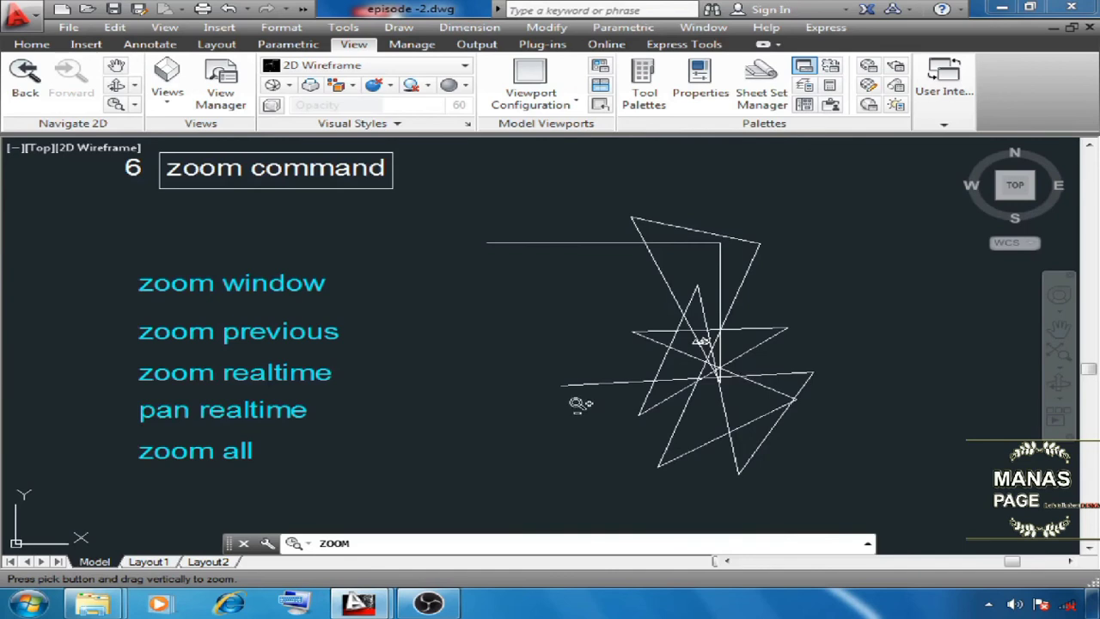
{"action": "right_click", "coordinate": [567, 327]}
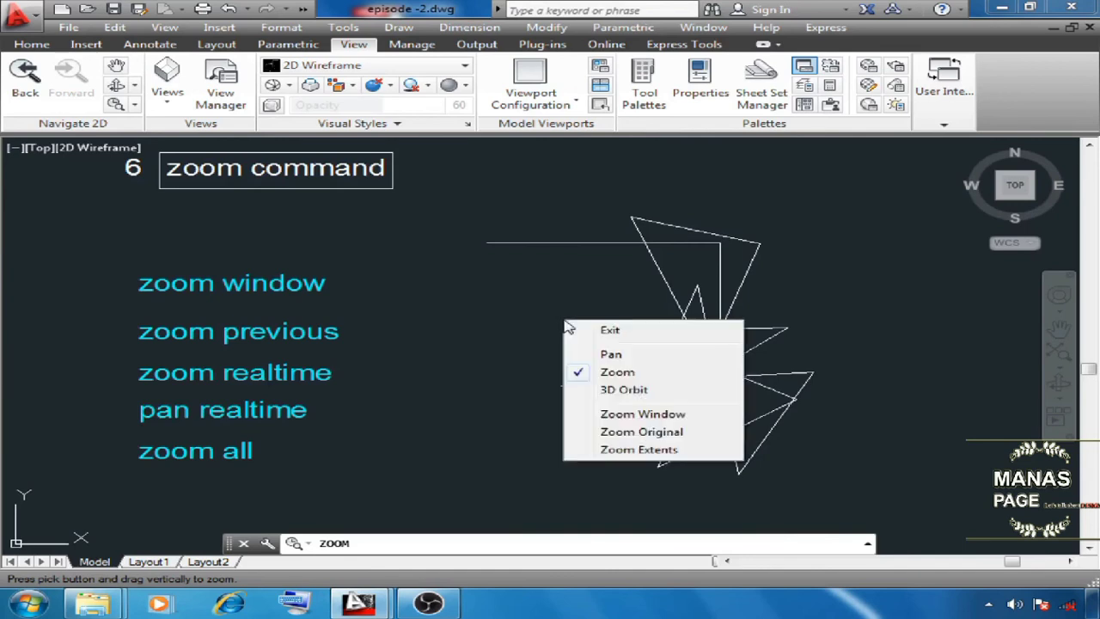
{"action": "left_click", "coordinate": [608, 331]}
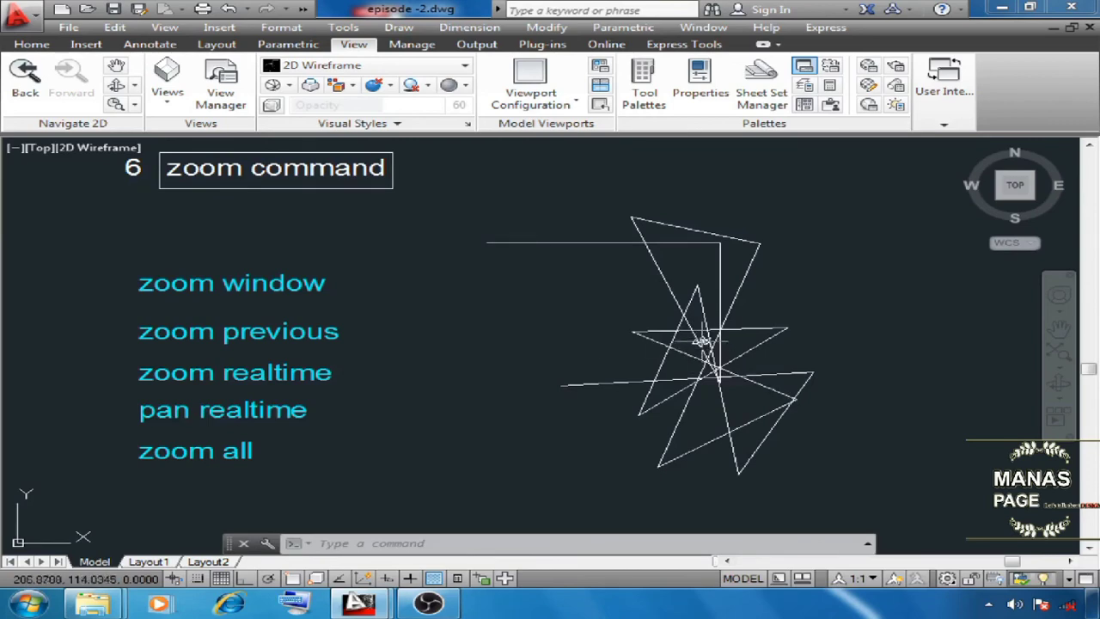
Zoom freely in and out on the small circle and triangles at the centre of the crossing lines.
{"action": "scroll", "coordinate": [703, 341], "scroll_direction": "up", "scroll_amount": 10}
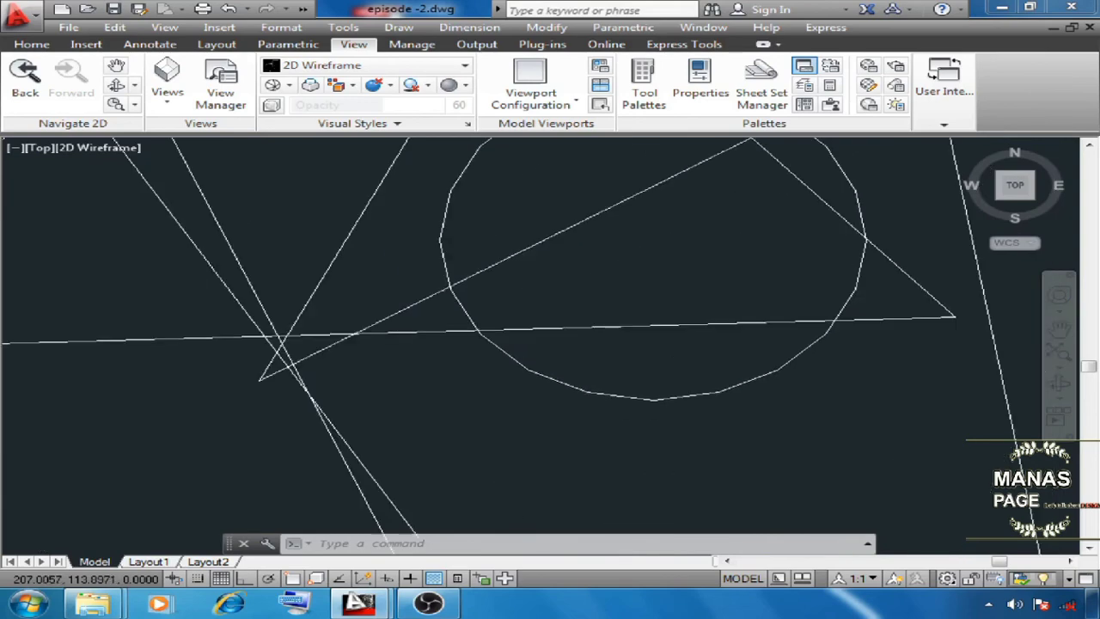
{"action": "scroll", "coordinate": [646, 334], "scroll_direction": "down", "scroll_amount": 10}
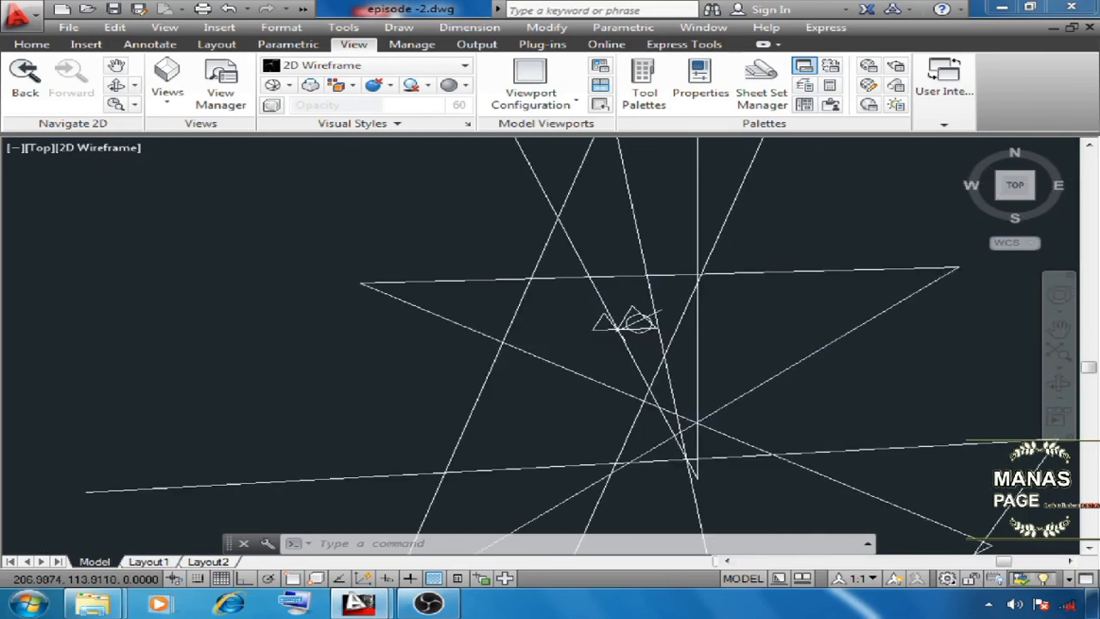
{"action": "scroll", "coordinate": [631, 327], "scroll_direction": "up", "scroll_amount": 6}
{"action": "scroll", "coordinate": [634, 318], "scroll_direction": "down", "scroll_amount": 6}
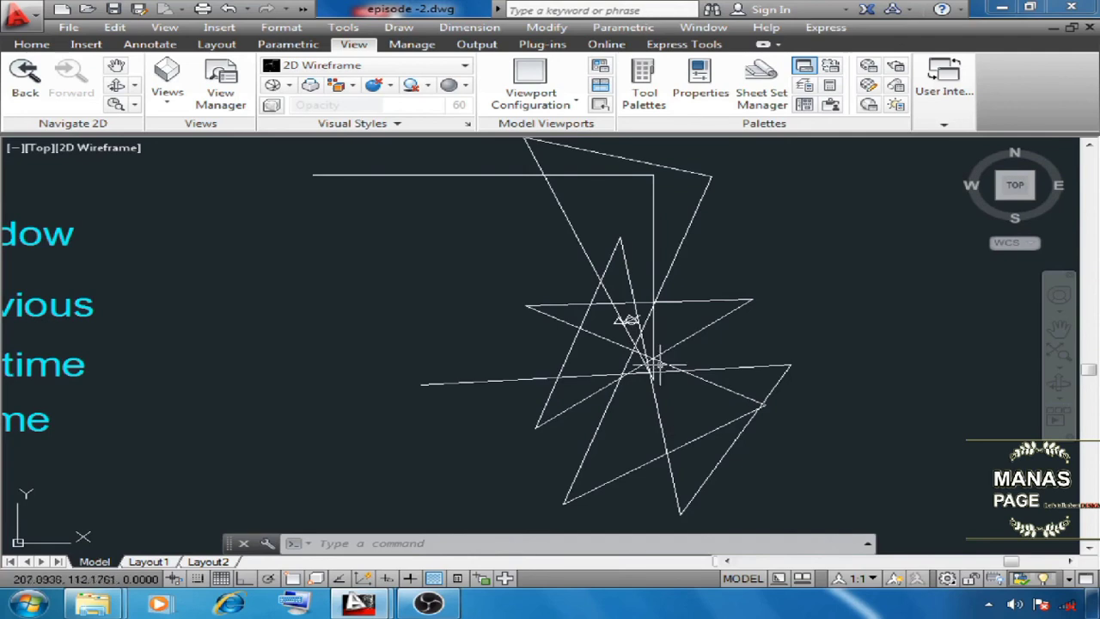
{"action": "scroll", "coordinate": [653, 267], "scroll_direction": "down", "scroll_amount": 2}
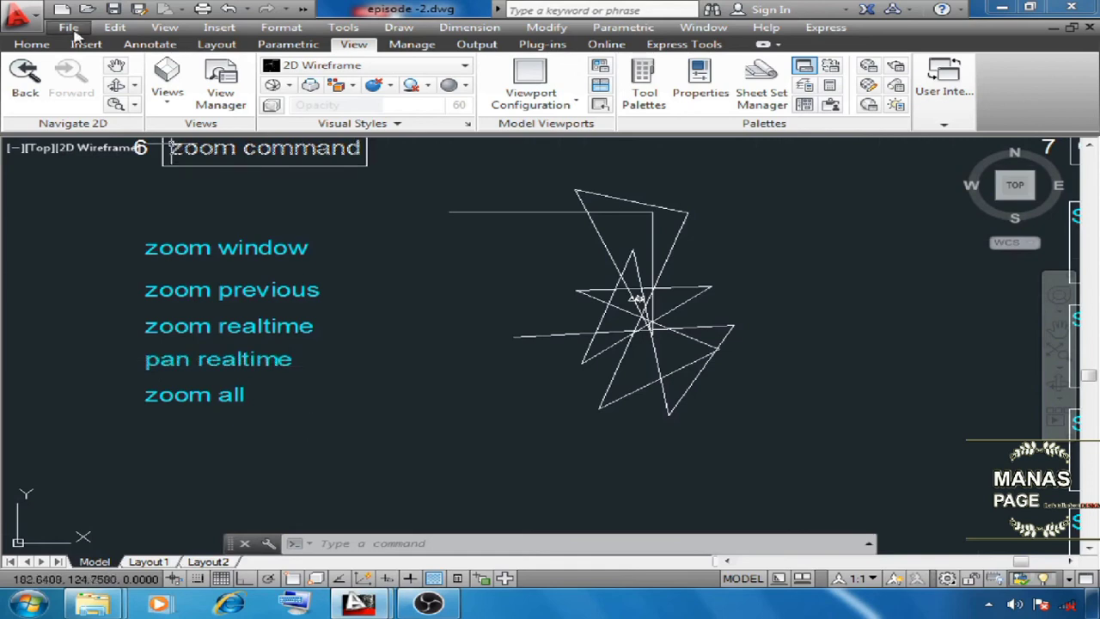
Switch to Drawing1.dwg and draw a chain of connected, crossing line segments across the empty drawing area.
{"action": "mouse_move", "coordinate": [381, 606]}
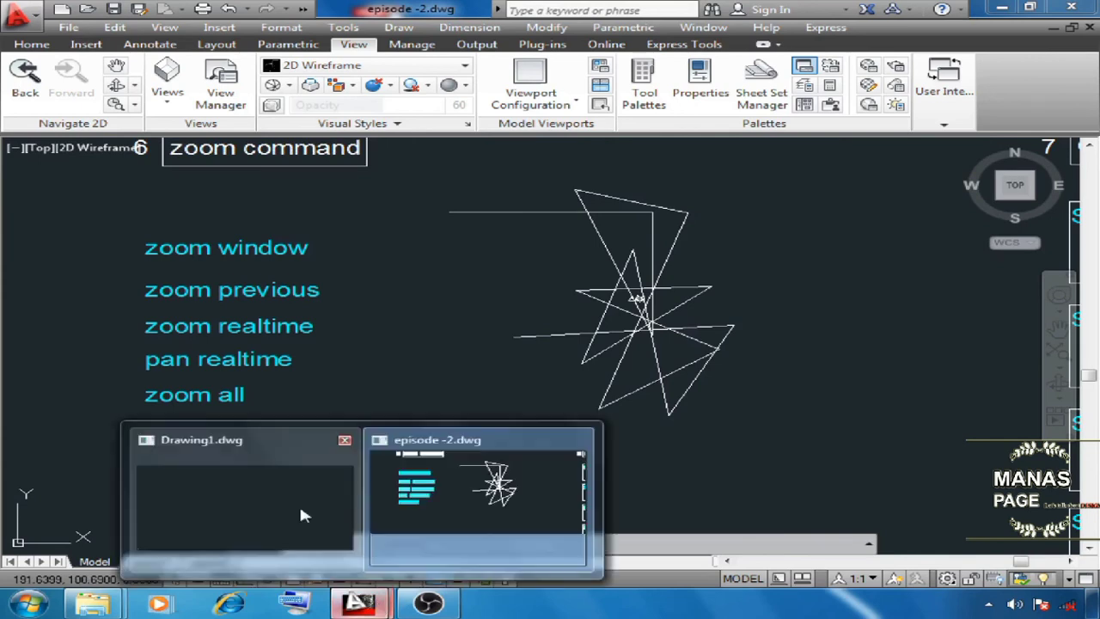
{"action": "left_click", "coordinate": [299, 507]}
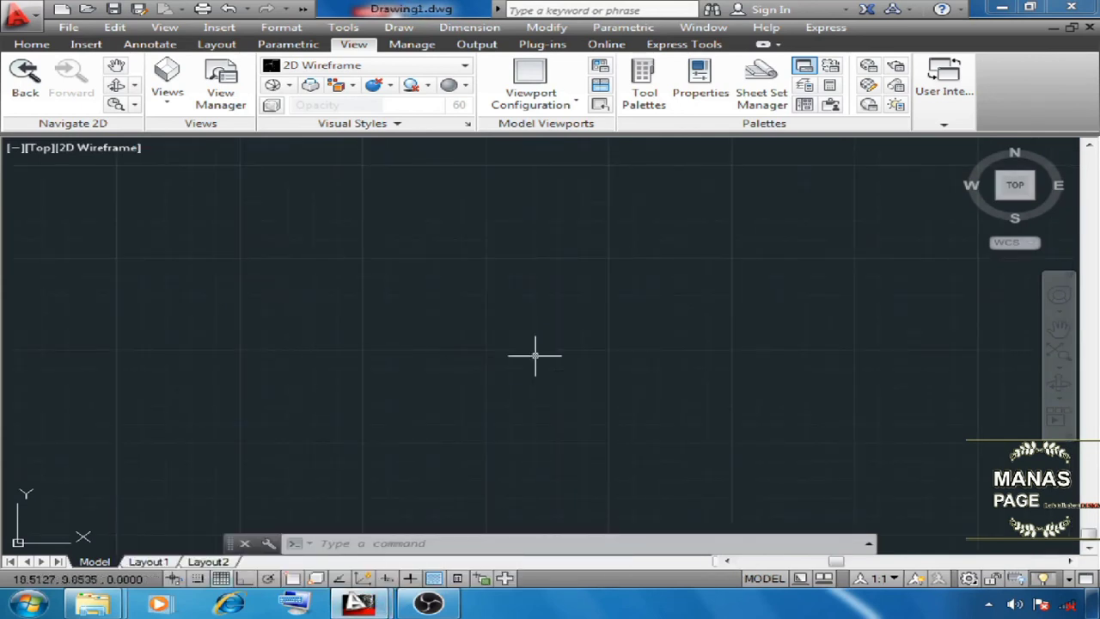
{"action": "type", "text": "l"}
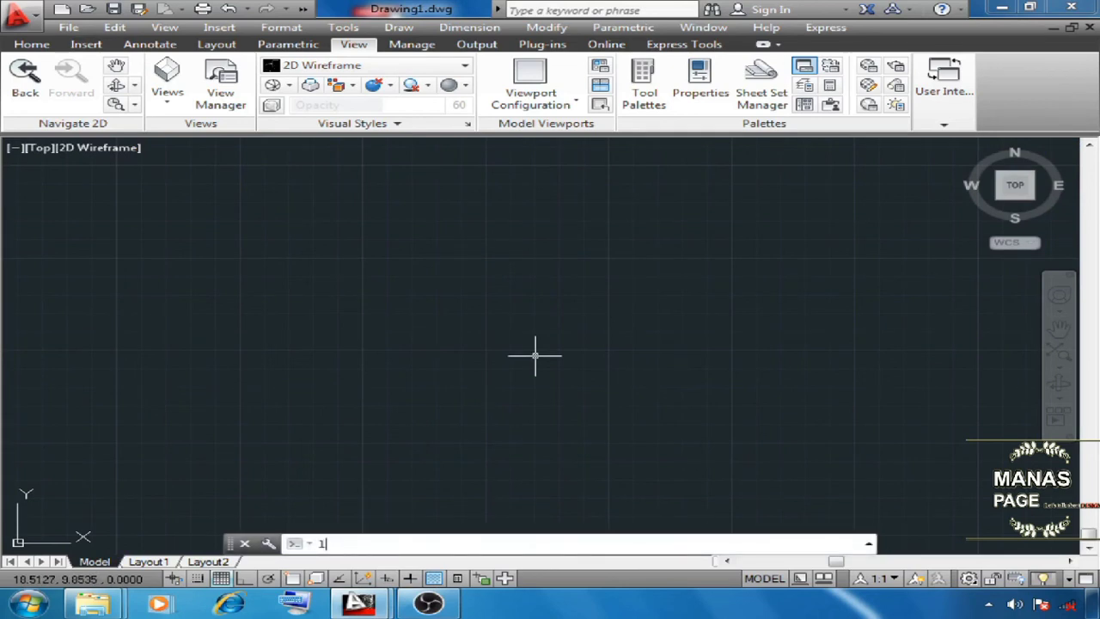
{"action": "key", "text": "Return"}
{"action": "left_click", "coordinate": [215, 237]}
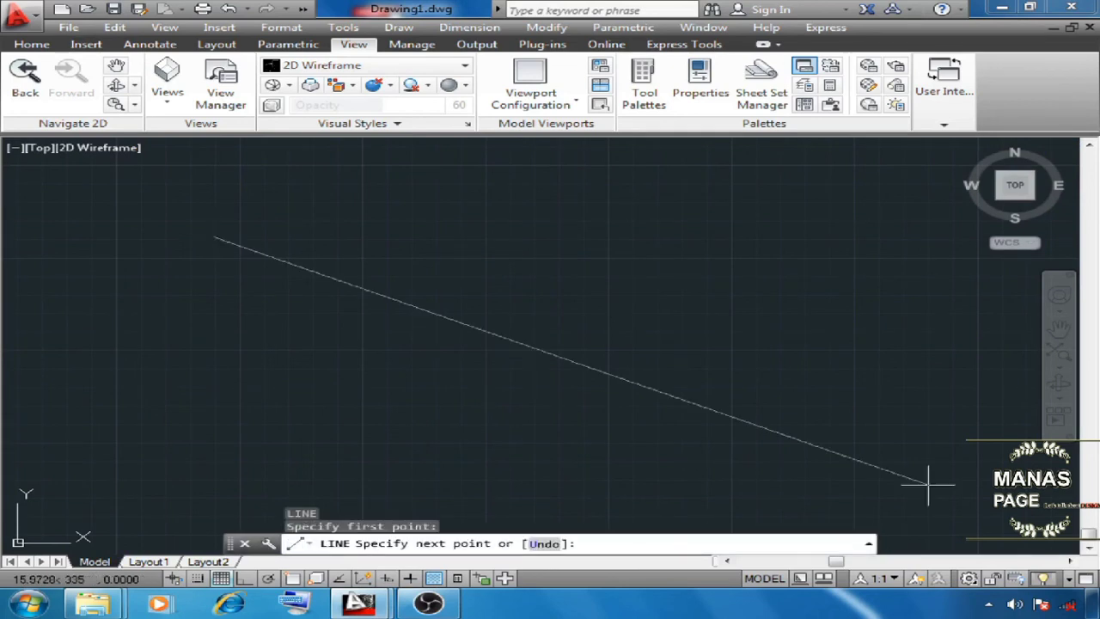
{"action": "left_click", "coordinate": [929, 484]}
{"action": "left_click", "coordinate": [920, 167]}
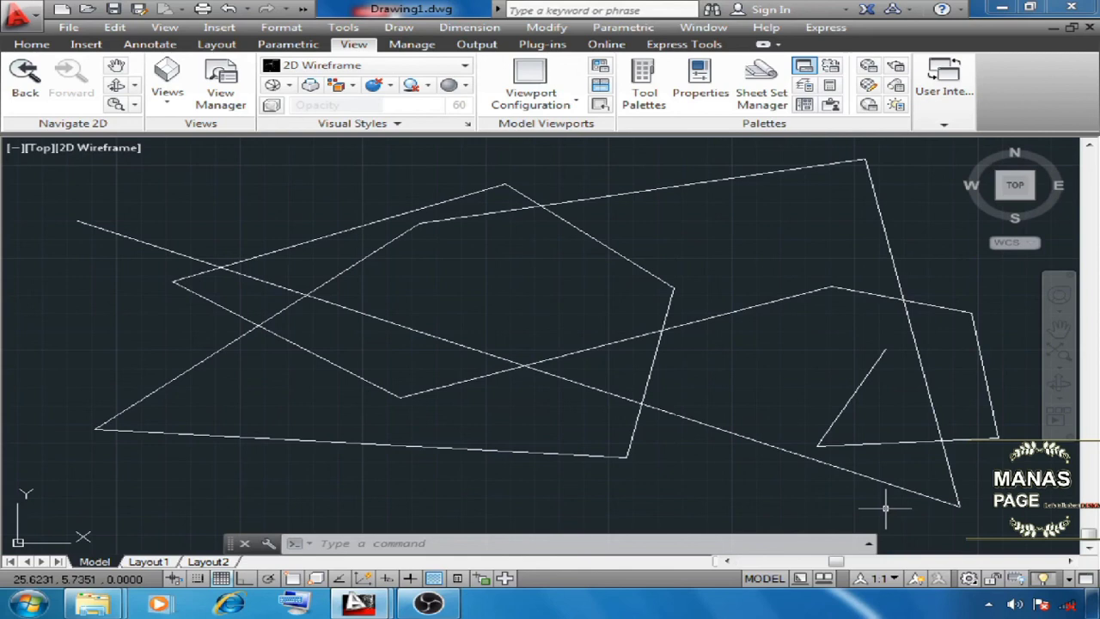
Pan away from the line chain to the empty area on its east side and exit Pan.
{"action": "type", "text": "p"}
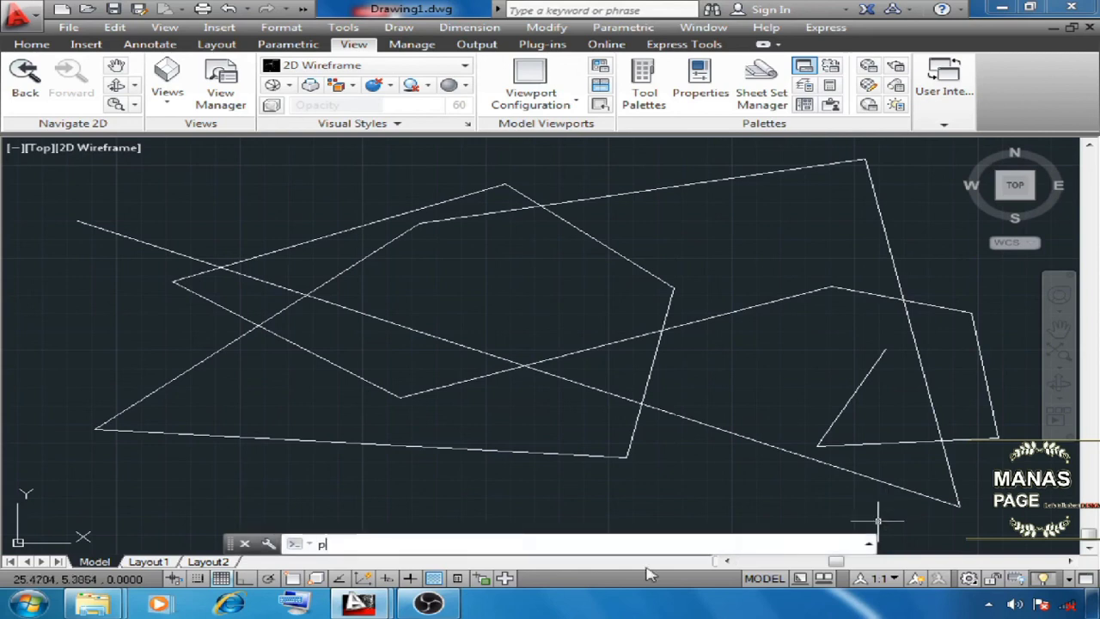
{"action": "key", "text": "Return"}
{"action": "left_click_drag", "start_coordinate": [855, 345], "coordinate": [77, 362]}
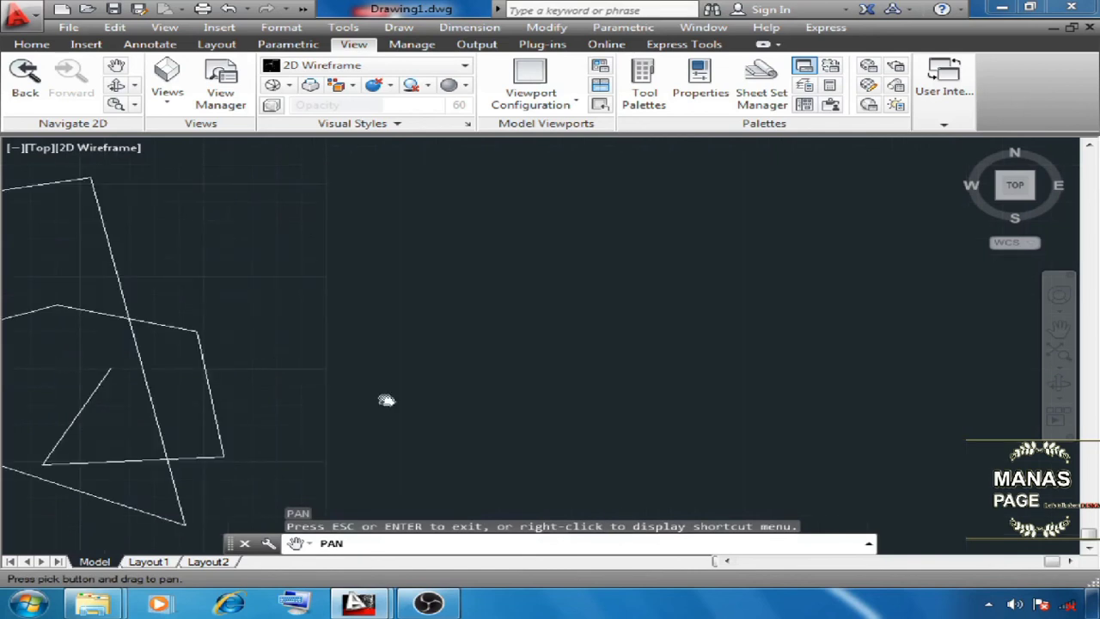
{"action": "left_click_drag", "start_coordinate": [472, 379], "coordinate": [271, 362]}
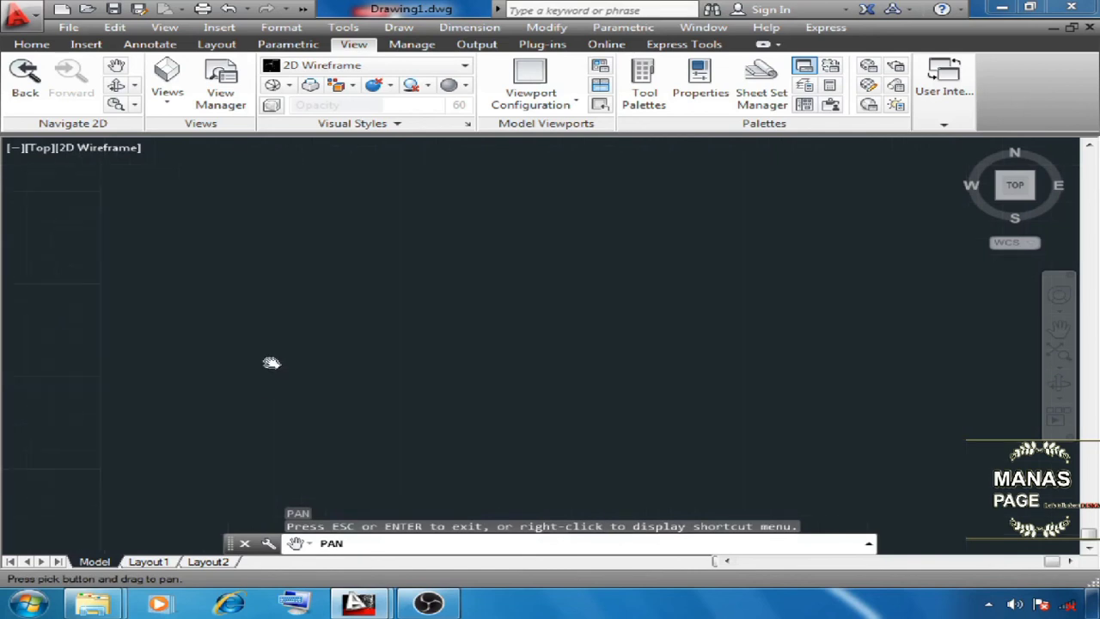
{"action": "right_click", "coordinate": [364, 270]}
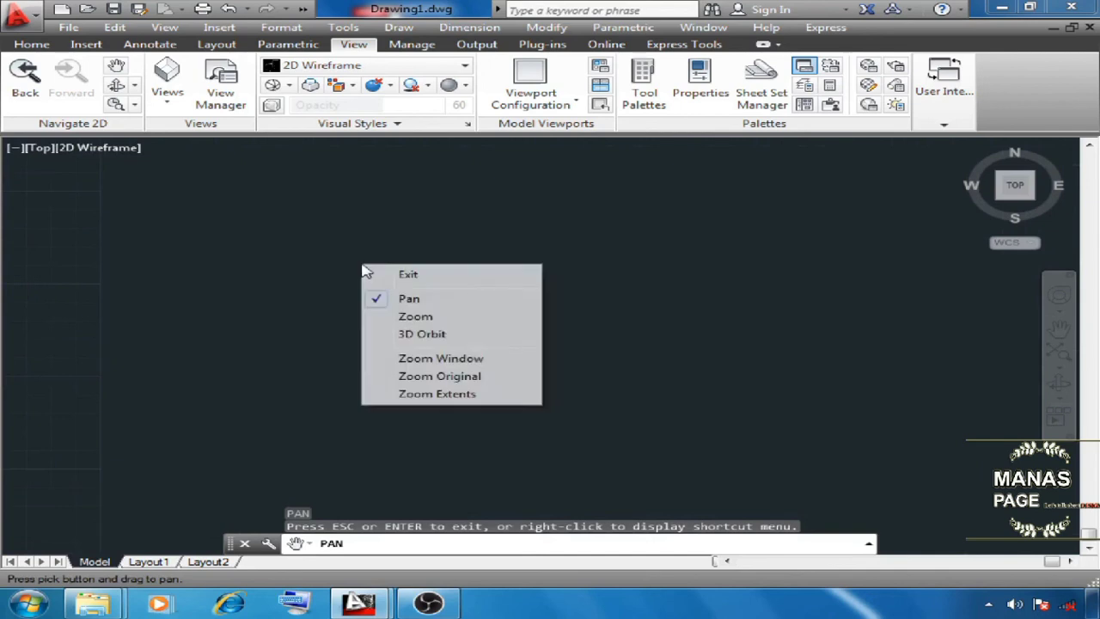
{"action": "left_click", "coordinate": [409, 275]}
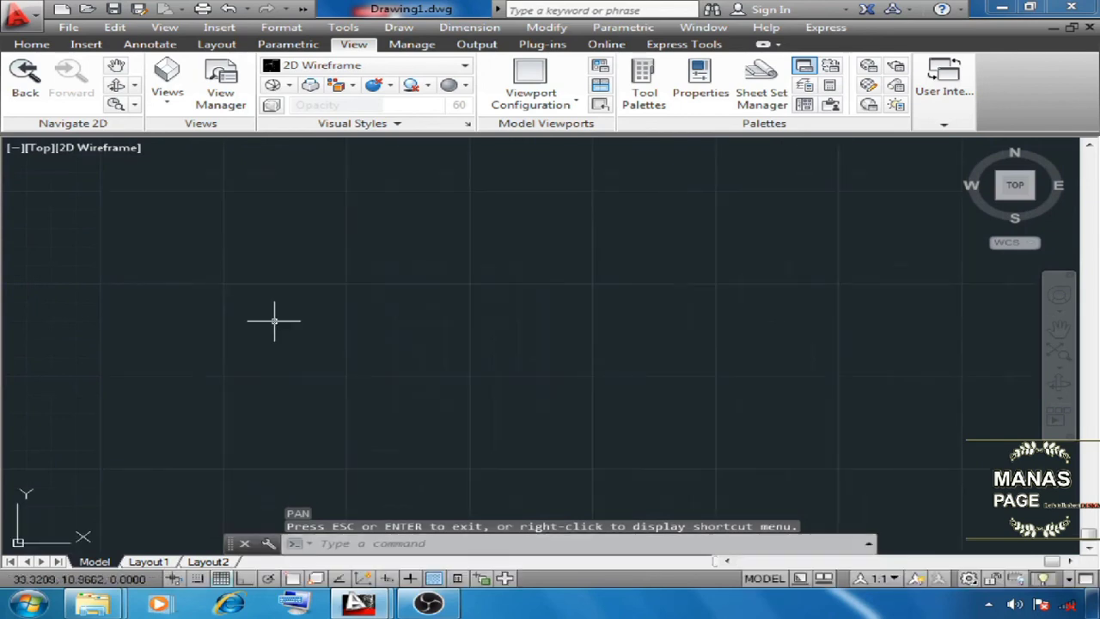
Draw nine connected, crossing line segments in the empty area and erase them all.
{"action": "type", "text": "l"}
{"action": "key", "text": "Return"}
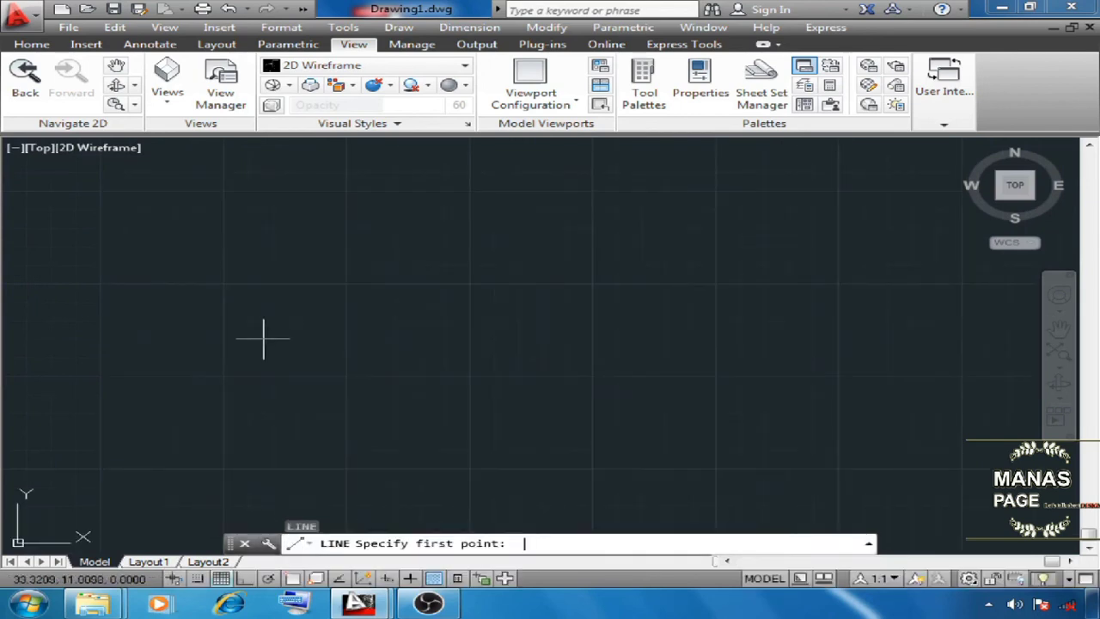
{"action": "left_click", "coordinate": [418, 201]}
{"action": "left_click", "coordinate": [650, 468]}
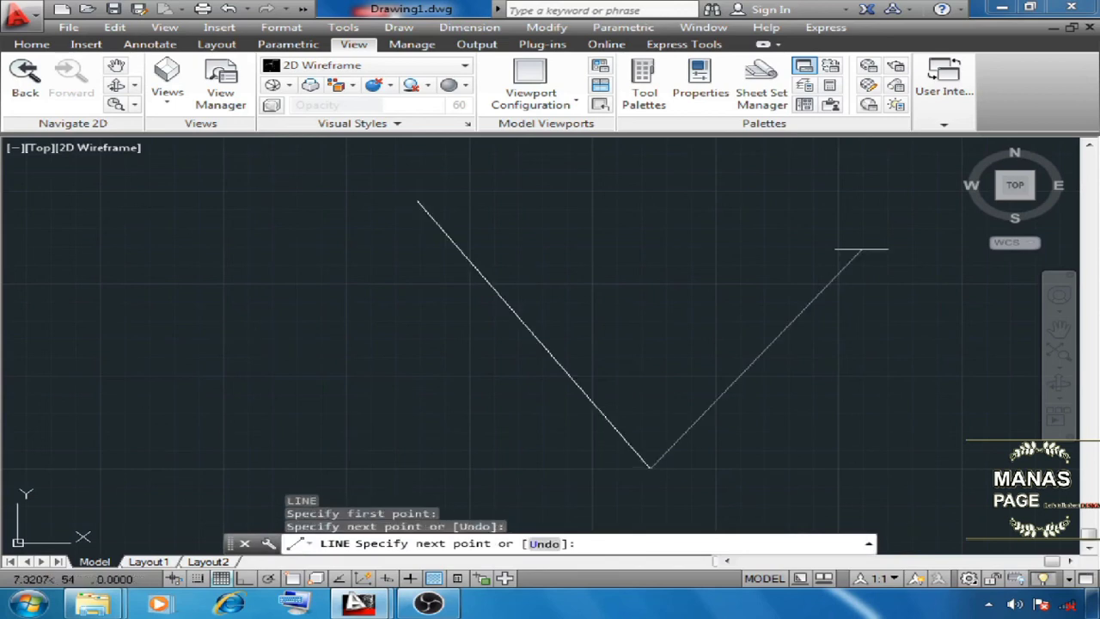
{"action": "left_click", "coordinate": [862, 249]}
{"action": "left_click", "coordinate": [189, 371]}
{"action": "left_click", "coordinate": [630, 208]}
{"action": "left_click", "coordinate": [550, 440]}
{"action": "left_click", "coordinate": [309, 234]}
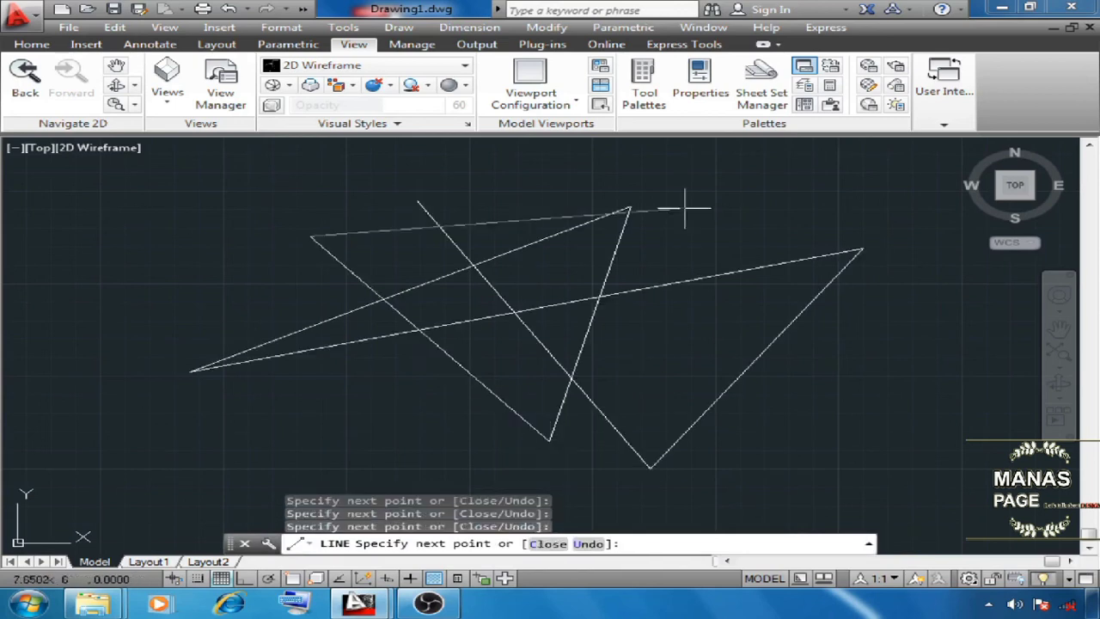
{"action": "left_click", "coordinate": [686, 208]}
{"action": "left_click", "coordinate": [721, 385]}
{"action": "left_click", "coordinate": [462, 353]}
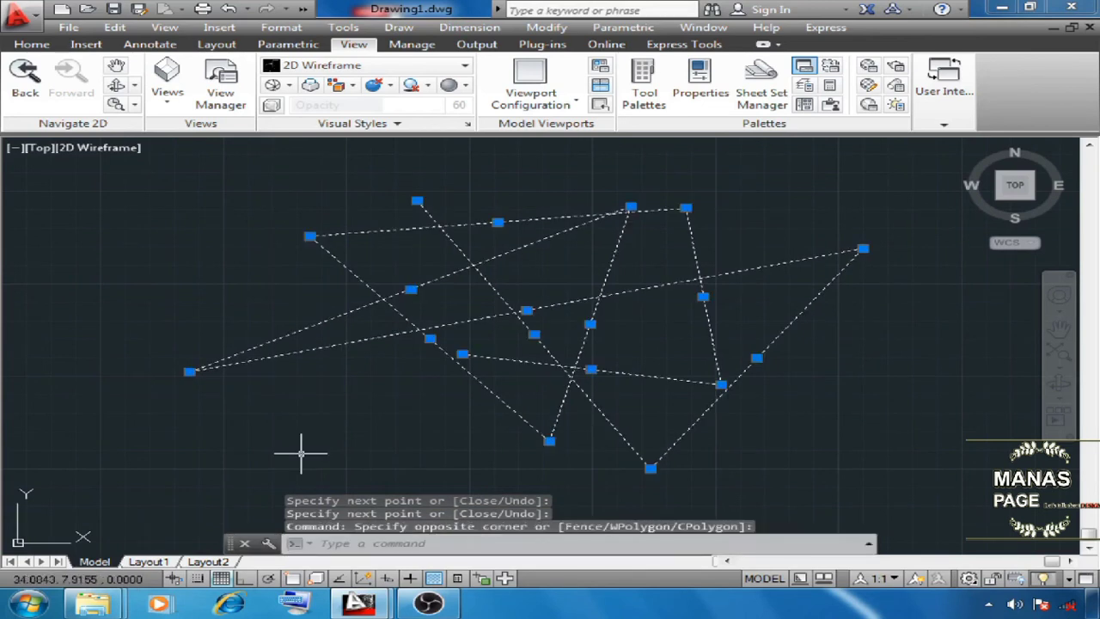
{"action": "key", "text": "Delete"}
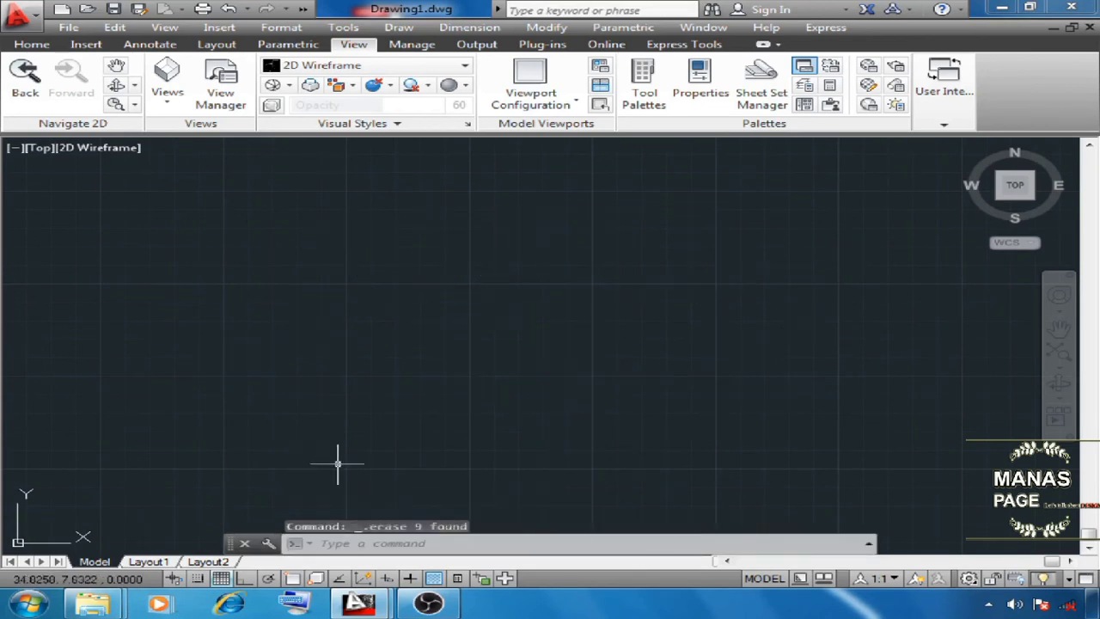
Draw a chain of eight connected, crossing line segments spanning the cleared area and finish the Line command.
{"action": "type", "text": "l"}
{"action": "key", "text": "Return"}
{"action": "left_click", "coordinate": [160, 222]}
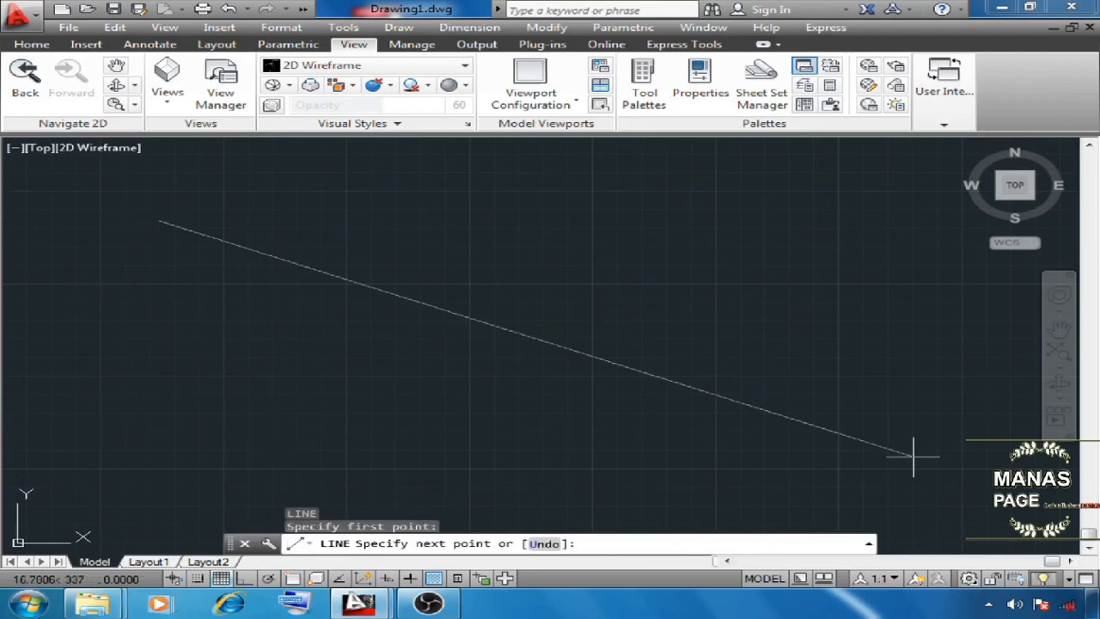
{"action": "left_click", "coordinate": [958, 480]}
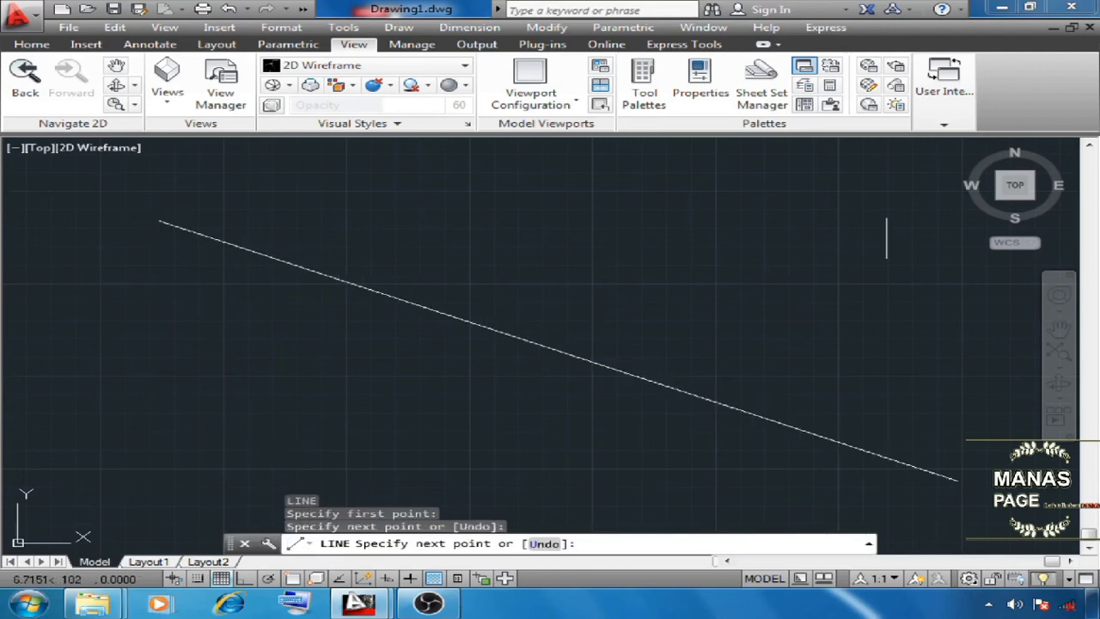
{"action": "left_click", "coordinate": [888, 239]}
{"action": "left_click", "coordinate": [142, 439]}
{"action": "left_click", "coordinate": [504, 245]}
{"action": "left_click", "coordinate": [741, 494]}
{"action": "left_click", "coordinate": [355, 437]}
{"action": "left_click", "coordinate": [614, 228]}
{"action": "left_click", "coordinate": [896, 342]}
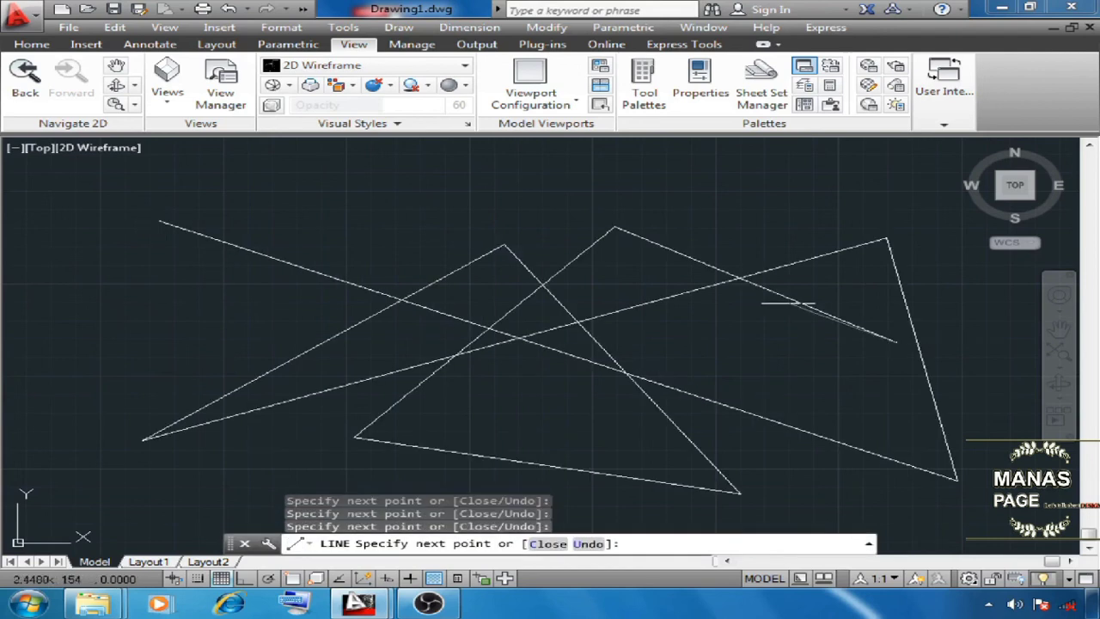
{"action": "right_click", "coordinate": [788, 303]}
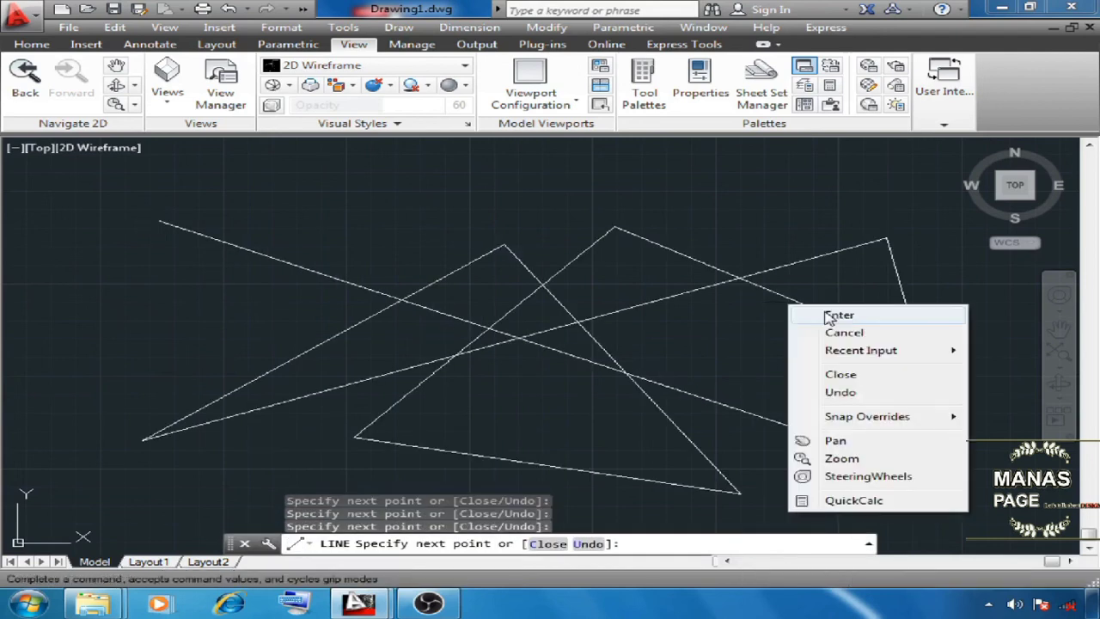
{"action": "left_click", "coordinate": [817, 314]}
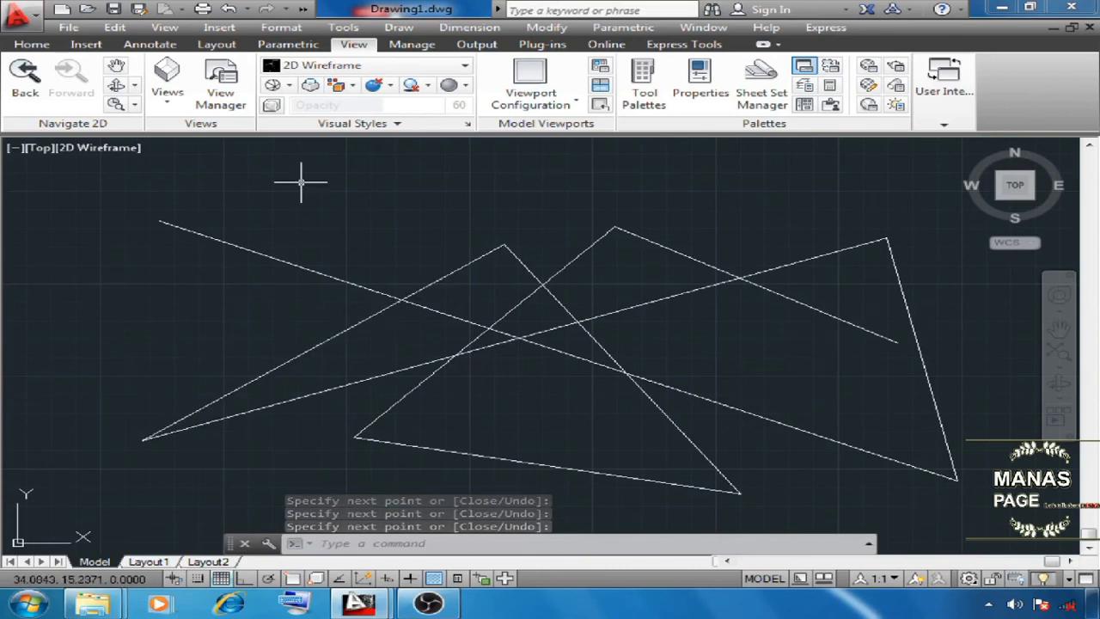
Pan away from the line chain to the empty area on its north side and exit Pan.
{"action": "left_click", "coordinate": [117, 67]}
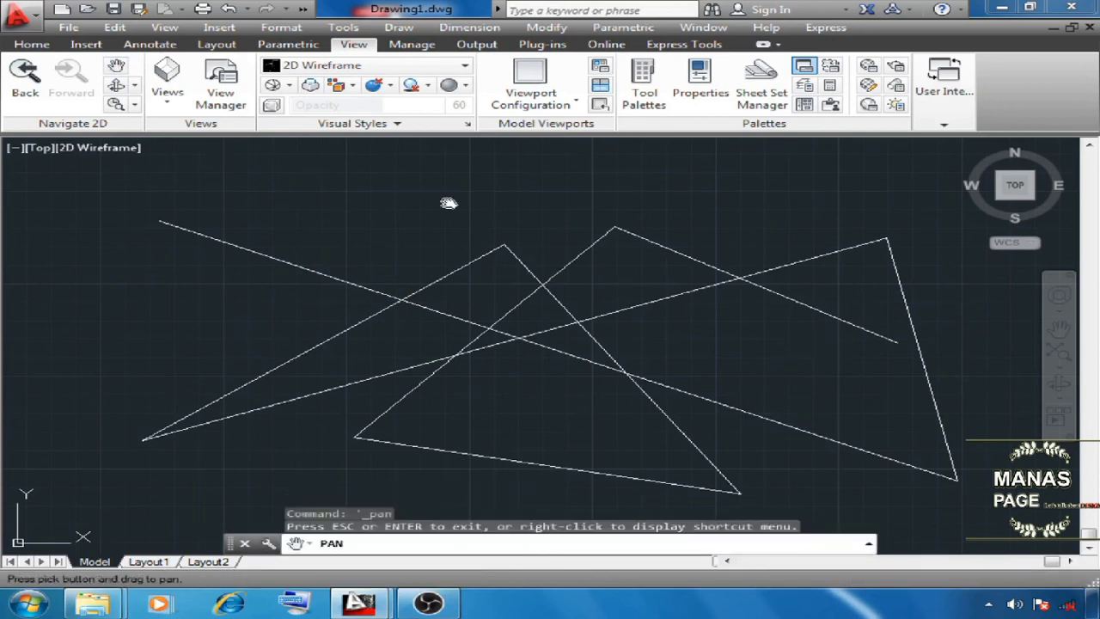
{"action": "left_click_drag", "start_coordinate": [449, 203], "coordinate": [521, 533]}
{"action": "right_click", "coordinate": [564, 227]}
{"action": "left_click", "coordinate": [621, 237]}
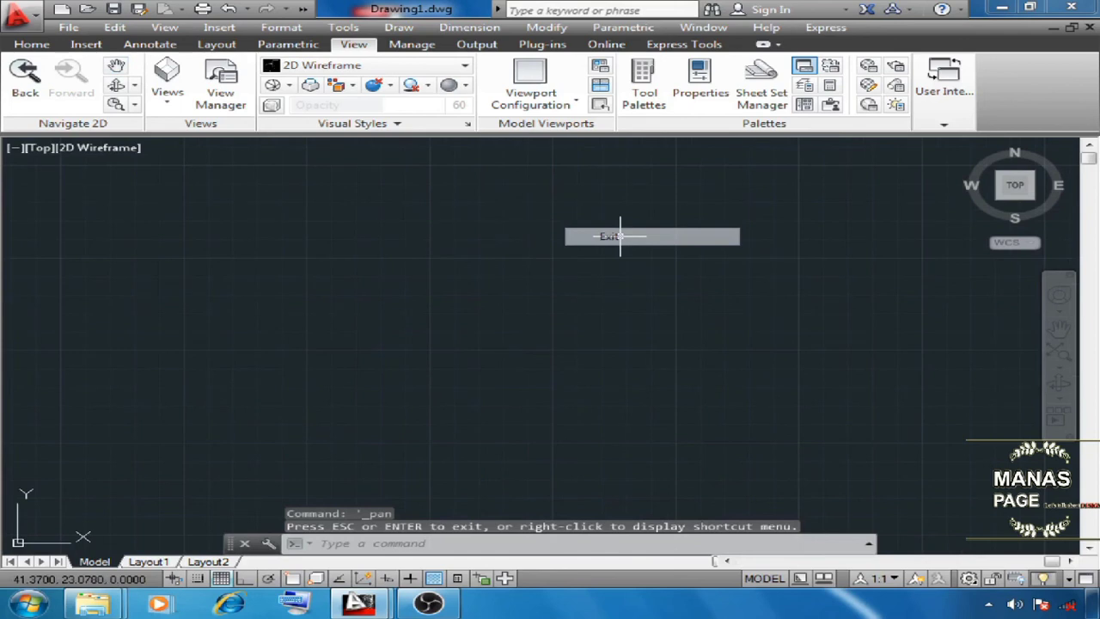
Draw a chain of thirteen connected, crossing line segments across the empty area and finish the Line command.
{"action": "type", "text": "l"}
{"action": "key", "text": "Return"}
{"action": "left_click", "coordinate": [400, 172]}
{"action": "left_click", "coordinate": [800, 447]}
{"action": "left_click", "coordinate": [878, 249]}
{"action": "left_click", "coordinate": [247, 371]}
{"action": "left_click", "coordinate": [318, 232]}
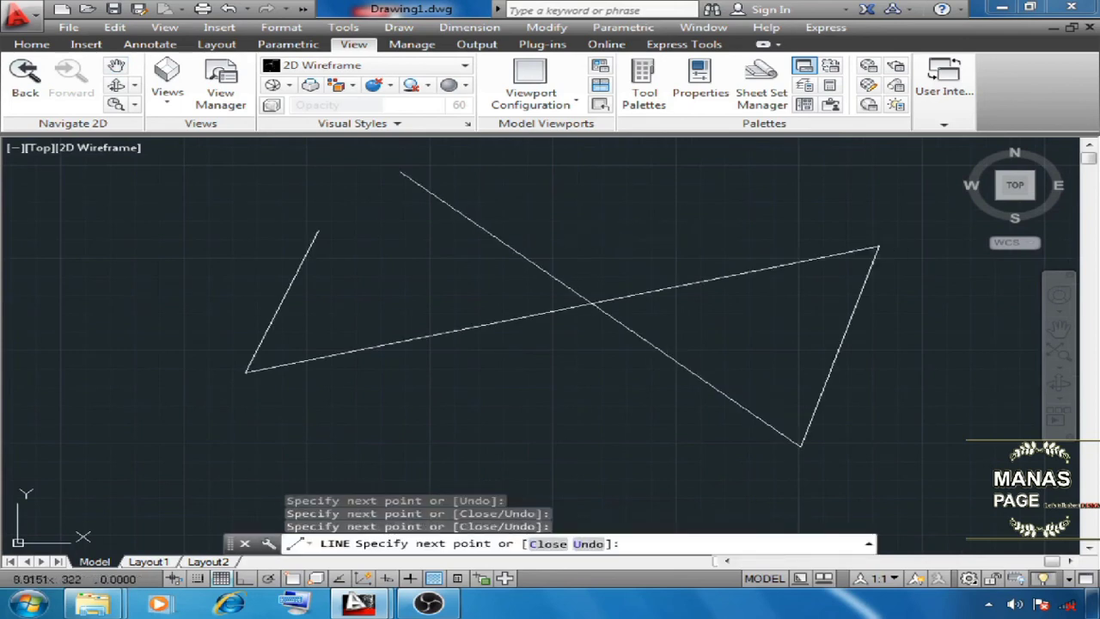
{"action": "left_click", "coordinate": [666, 436]}
{"action": "left_click", "coordinate": [692, 234]}
{"action": "left_click", "coordinate": [921, 389]}
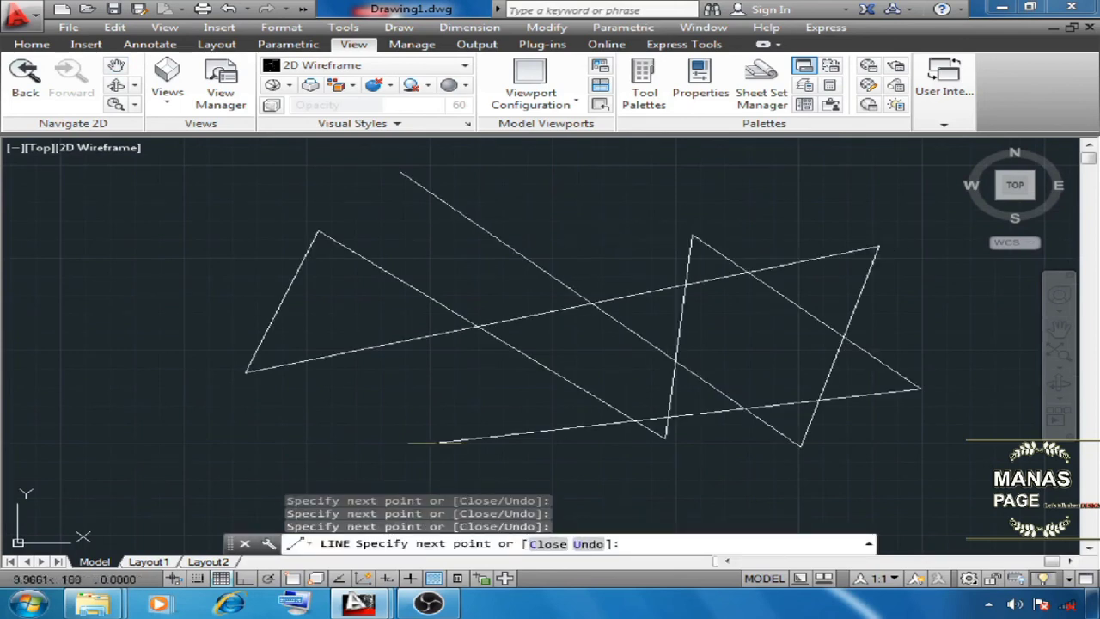
{"action": "left_click", "coordinate": [436, 442]}
{"action": "left_click", "coordinate": [546, 199]}
{"action": "left_click", "coordinate": [241, 262]}
{"action": "left_click", "coordinate": [399, 428]}
{"action": "left_click", "coordinate": [437, 268]}
{"action": "left_click", "coordinate": [162, 267]}
{"action": "right_click", "coordinate": [317, 198]}
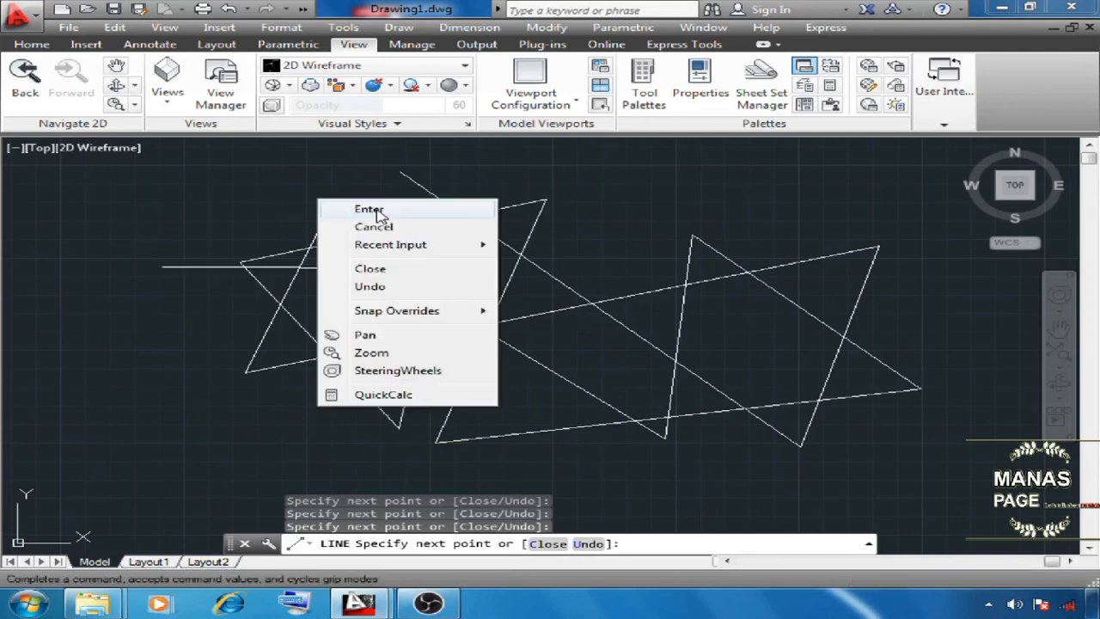
{"action": "left_click", "coordinate": [375, 211]}
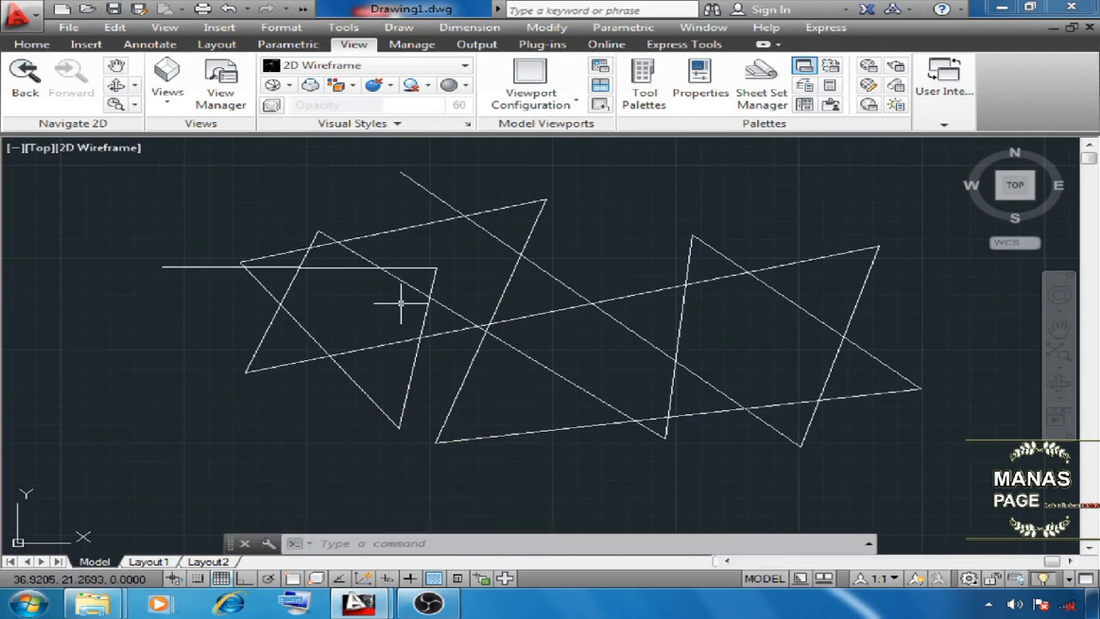
Bring the "zoom all" note beside the line chain into view and start the Zoom command.
{"action": "scroll", "coordinate": [400, 302], "scroll_direction": "up", "scroll_amount": 2}
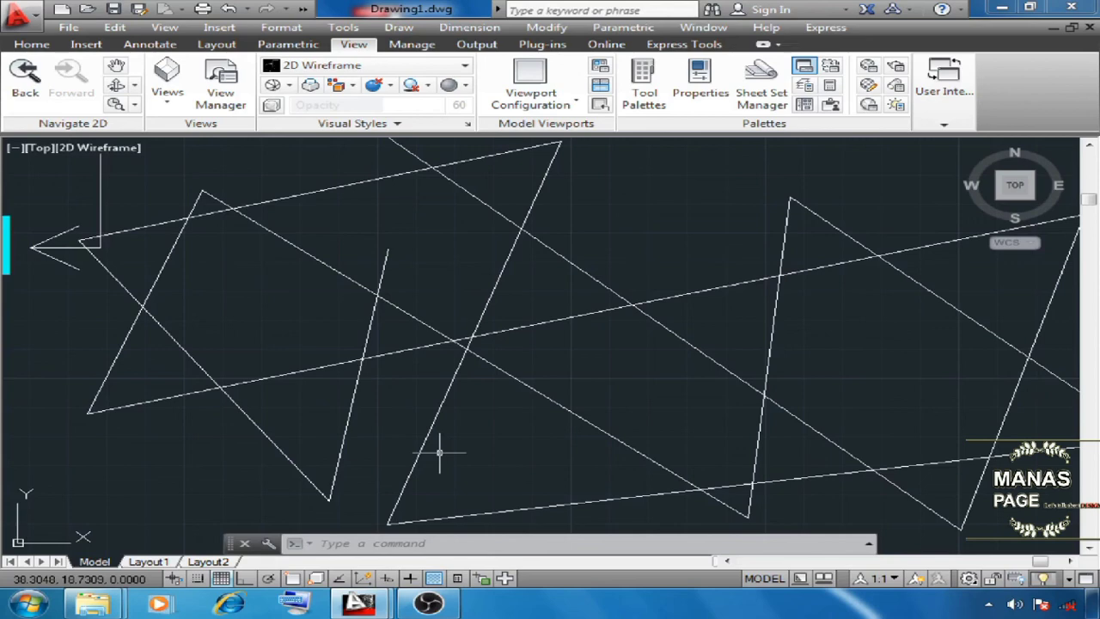
{"action": "scroll", "coordinate": [371, 391], "scroll_direction": "down", "scroll_amount": 6}
{"action": "scroll", "coordinate": [271, 365], "scroll_direction": "up", "scroll_amount": 6}
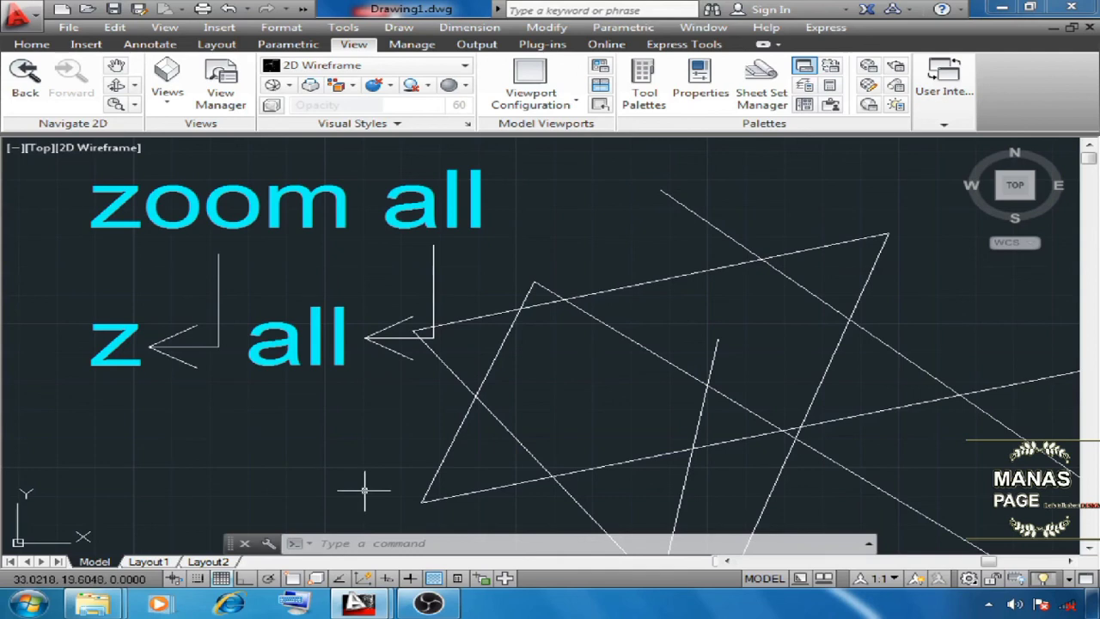
{"action": "type", "text": "z"}
{"action": "key", "text": "Return"}
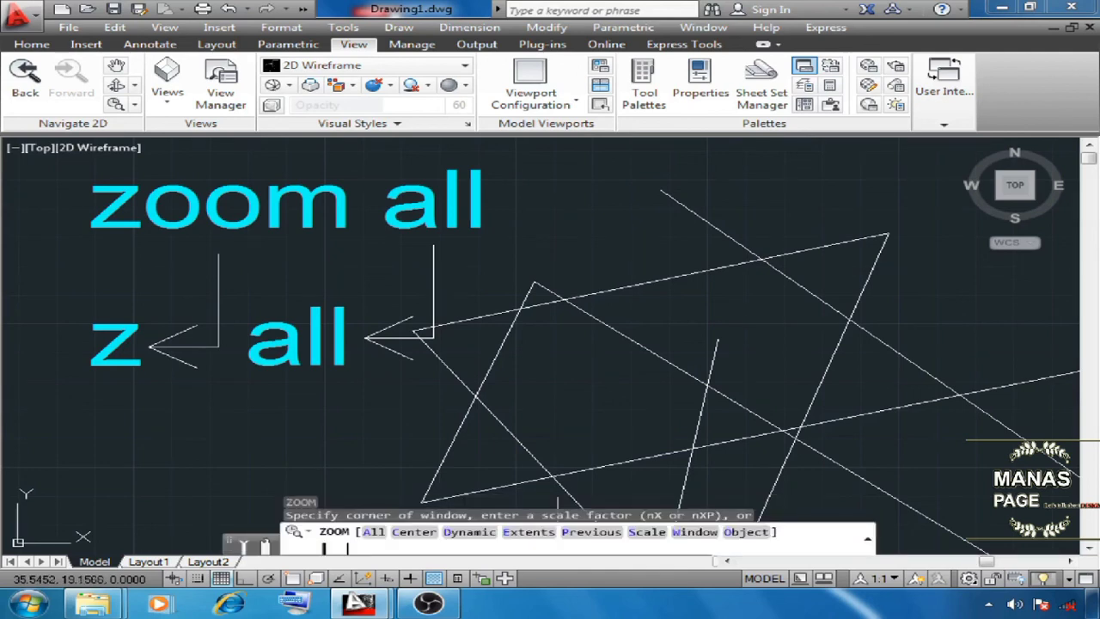